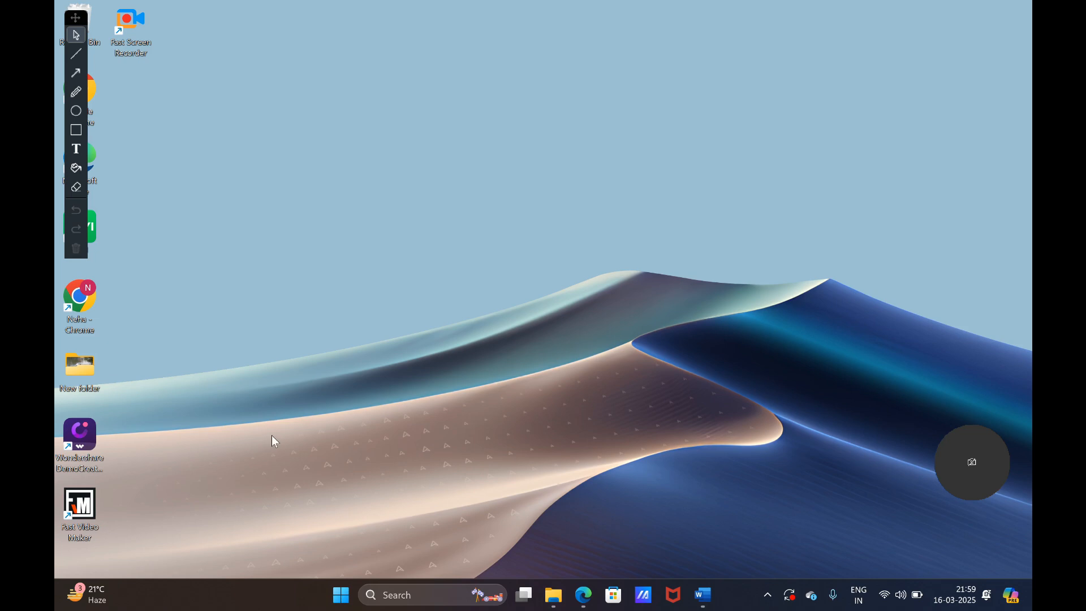
Open Excel, create a blank workbook and select cell B2.
{"action": "left_click", "coordinate": [416, 599]}
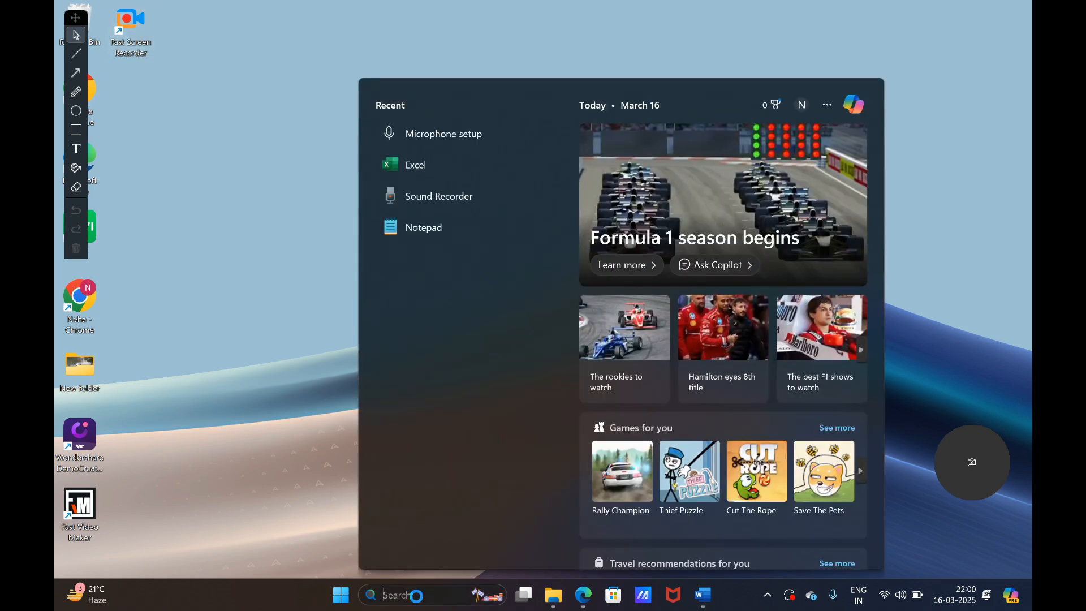
{"action": "left_click", "coordinate": [444, 171]}
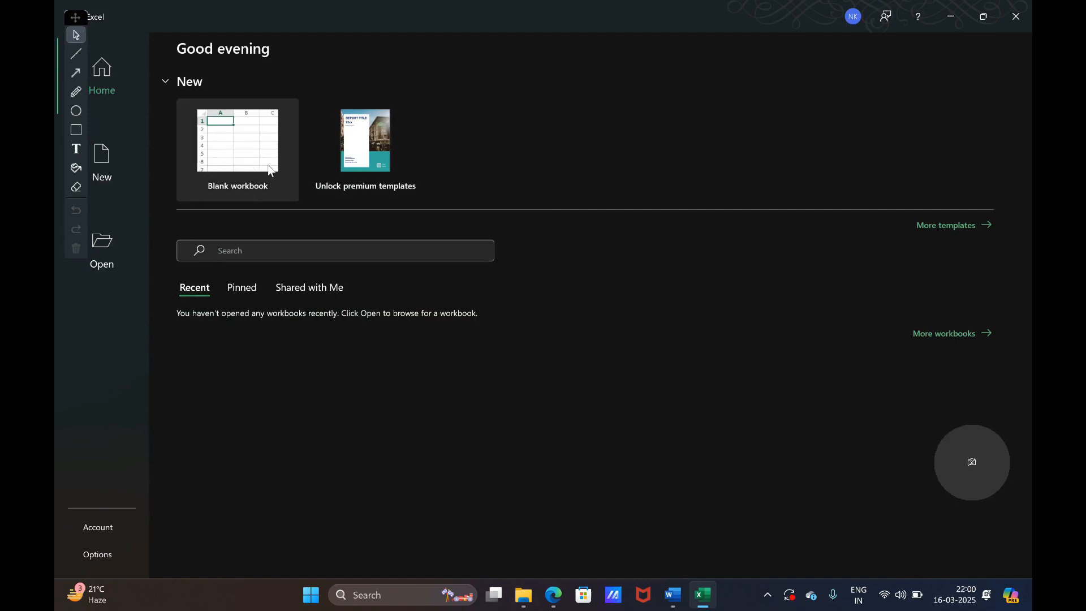
{"action": "left_click", "coordinate": [251, 136]}
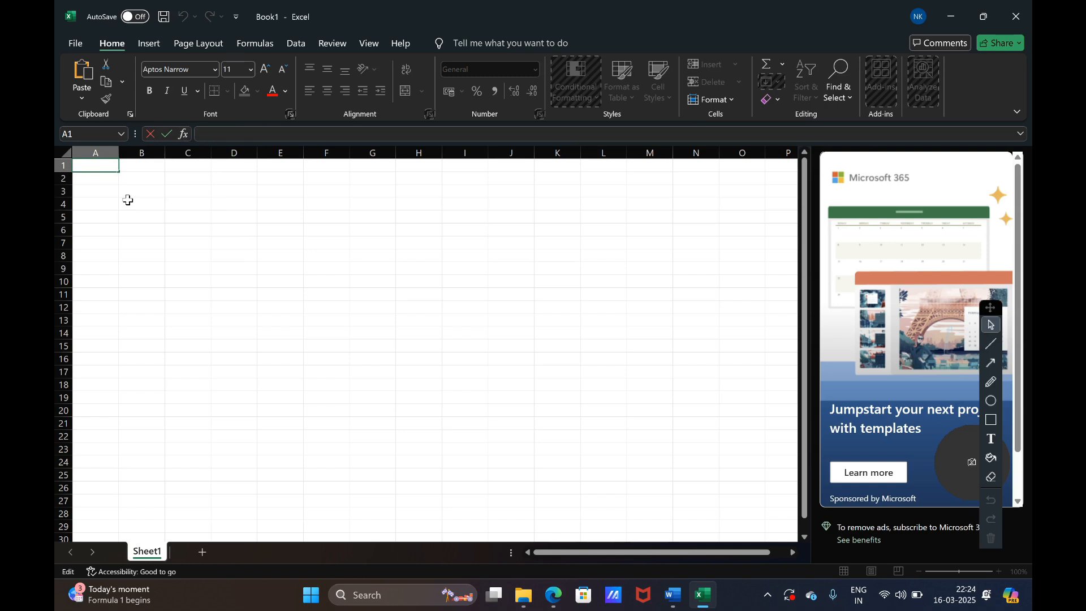
{"action": "left_click", "coordinate": [140, 176]}
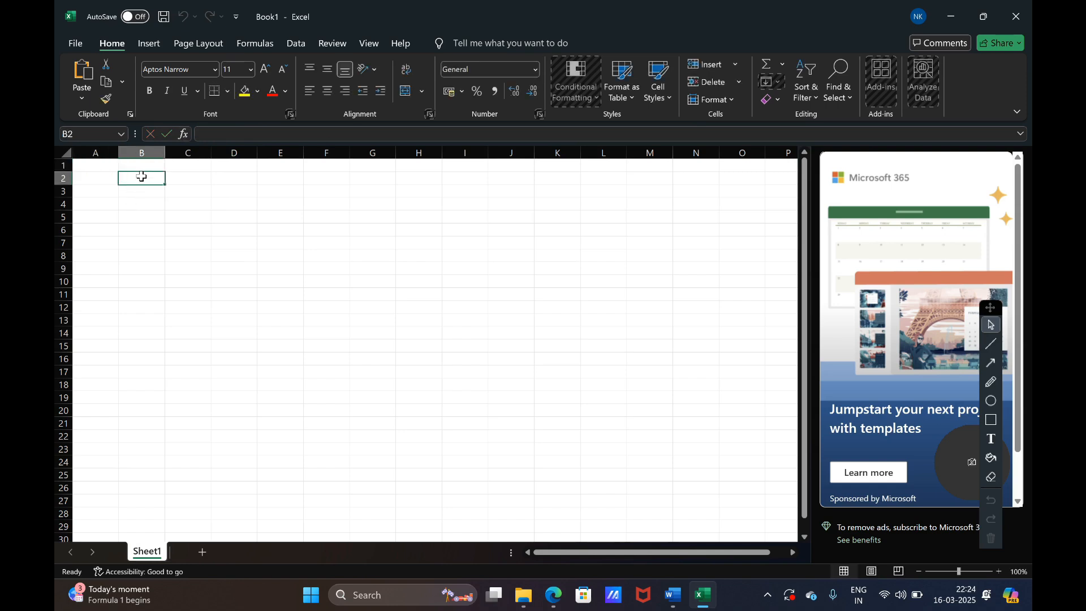
Add a second worksheet and delete it again.
{"action": "left_click", "coordinate": [202, 552]}
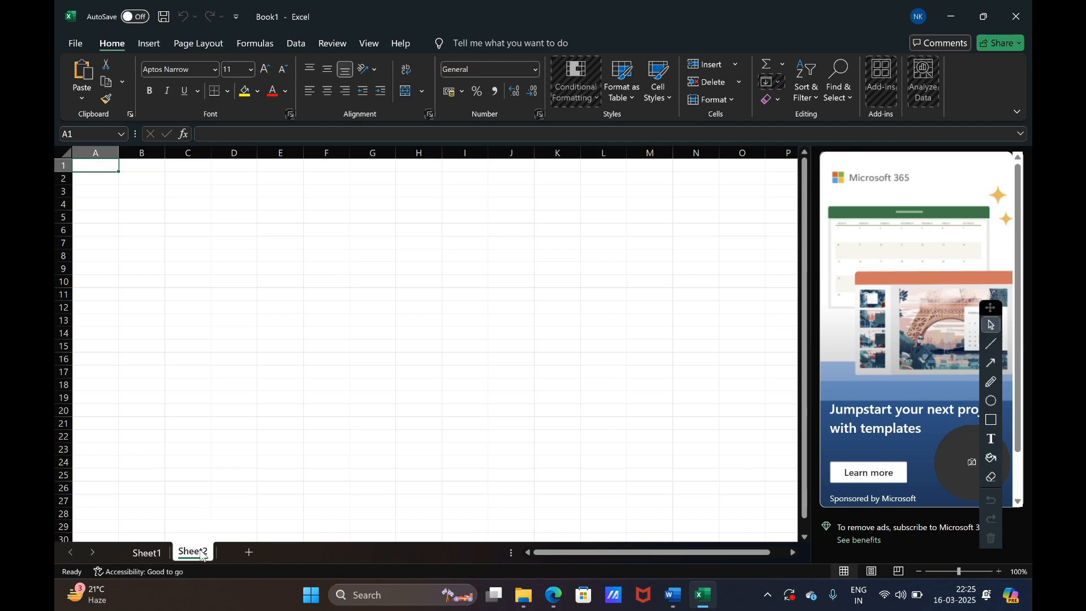
{"action": "right_click", "coordinate": [202, 555]}
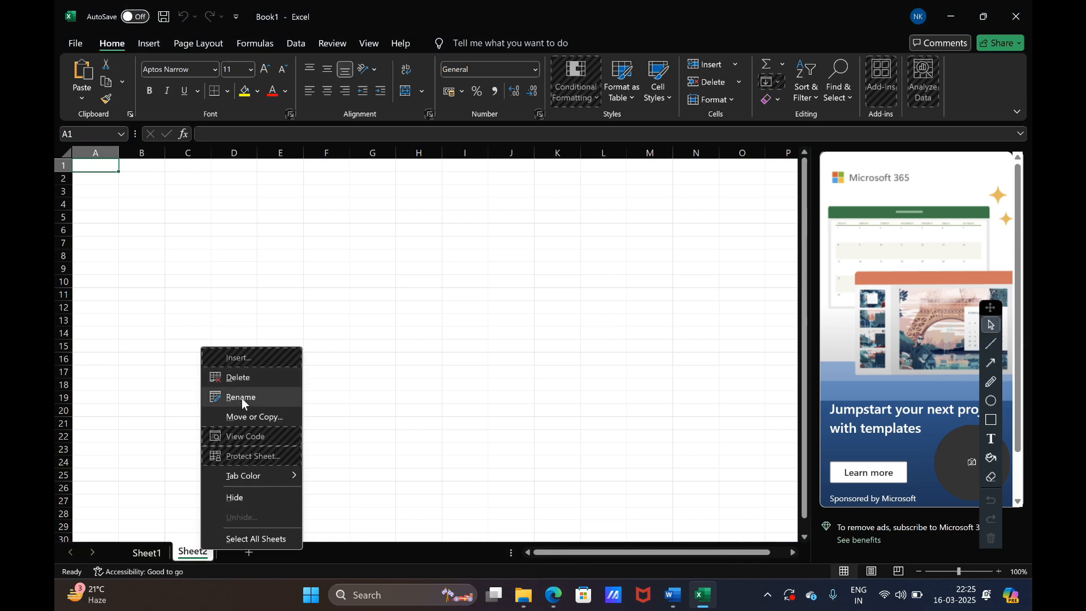
{"action": "mouse_move", "coordinate": [241, 478]}
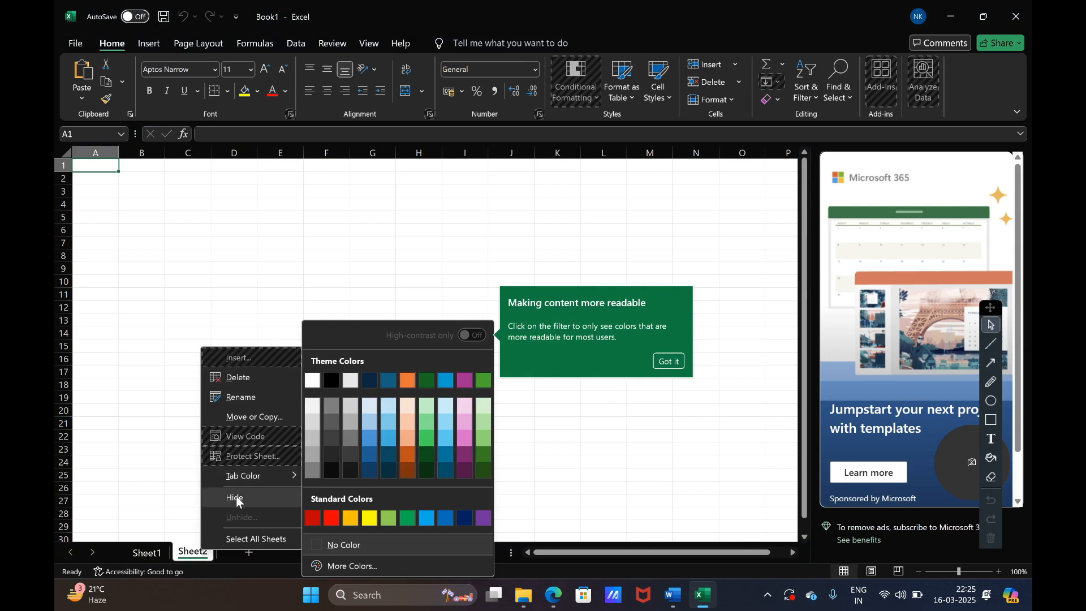
{"action": "left_click", "coordinate": [245, 384]}
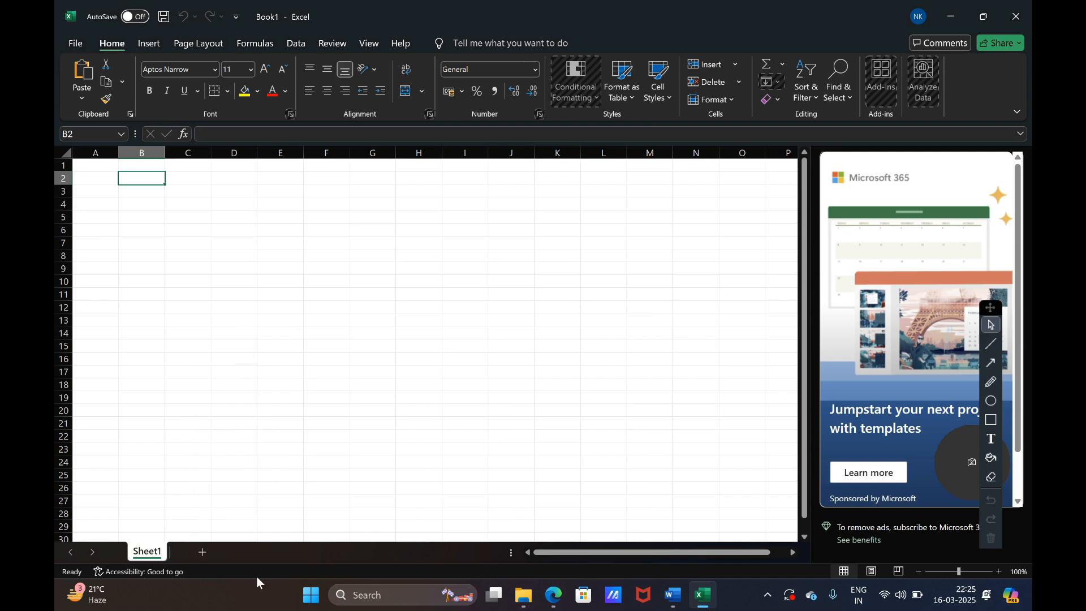
Rename the Sheet1 worksheet as "Day 2".
{"action": "right_click", "coordinate": [152, 558]}
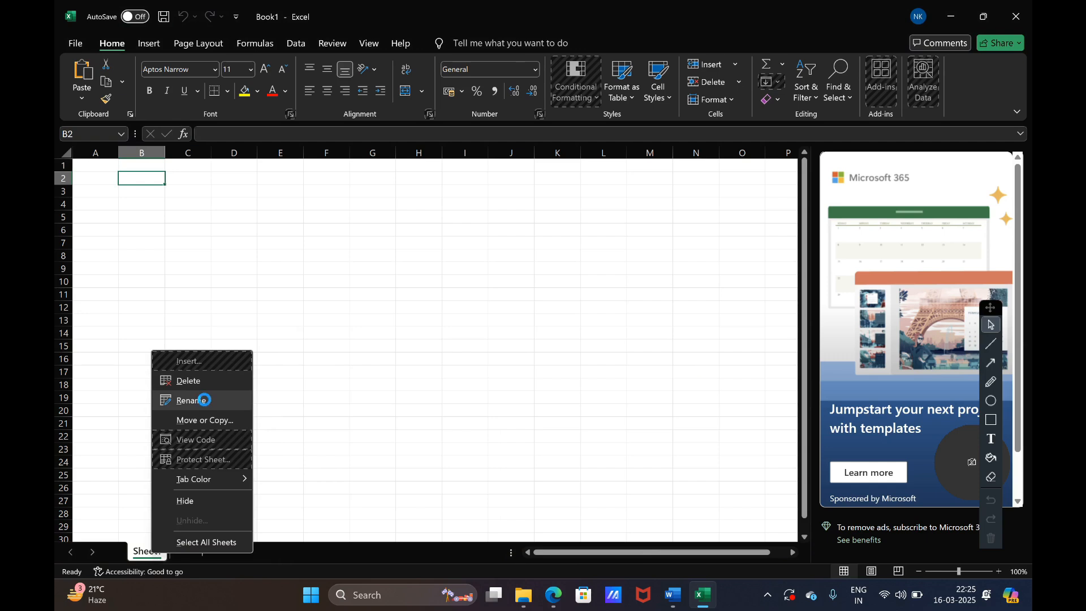
{"action": "left_click", "coordinate": [205, 399]}
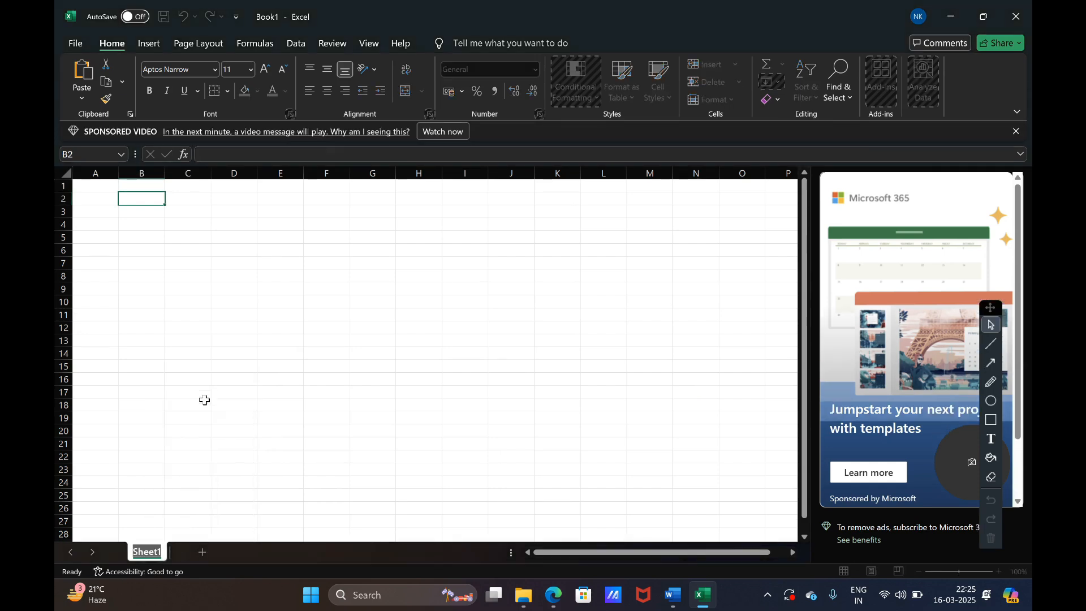
{"action": "type", "text": "Day"}
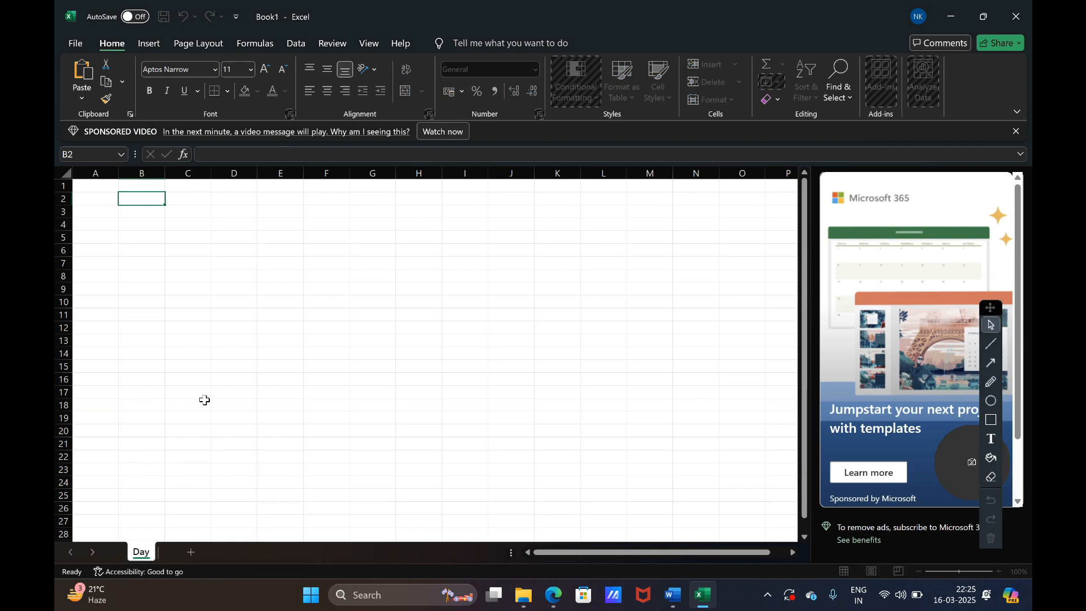
{"action": "type", "text": " 2"}
{"action": "key", "text": "Return"}
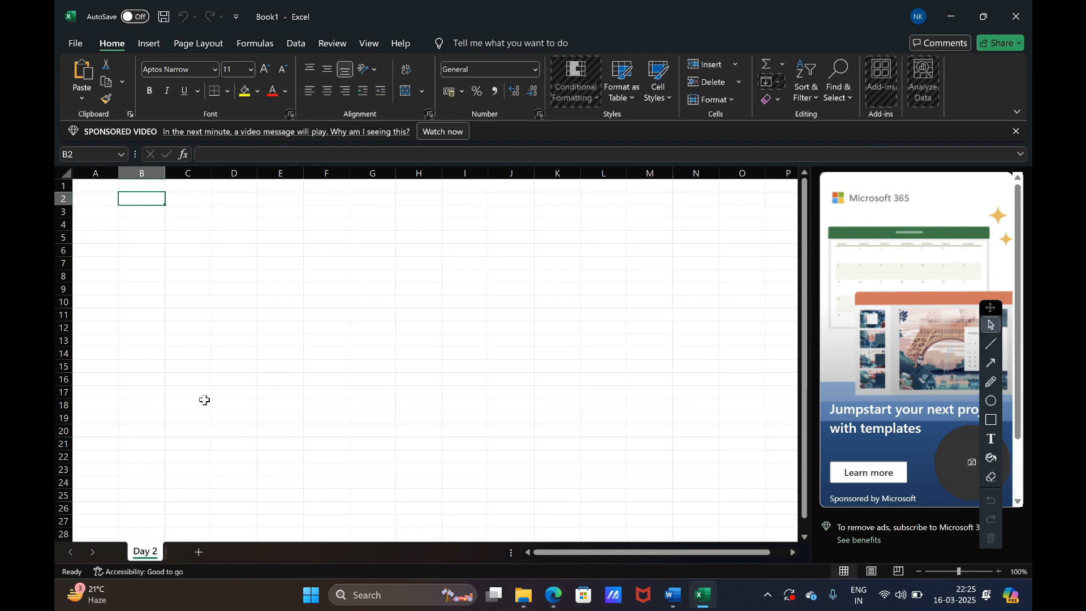
Rename the only worksheet as "Day 3".
{"action": "double_click", "coordinate": [148, 552]}
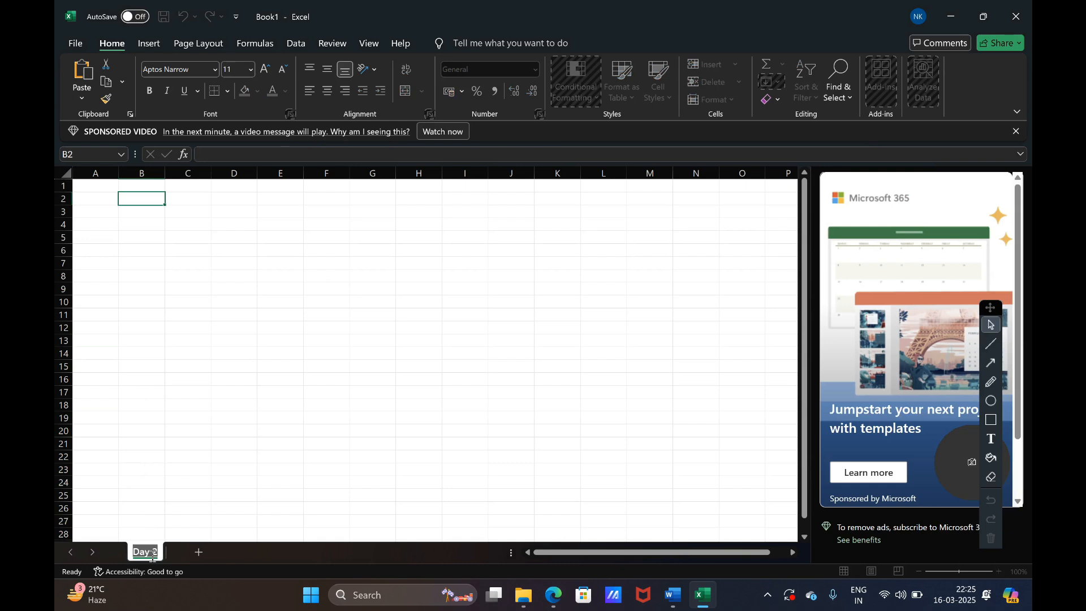
{"action": "key", "text": "BackSpace"}
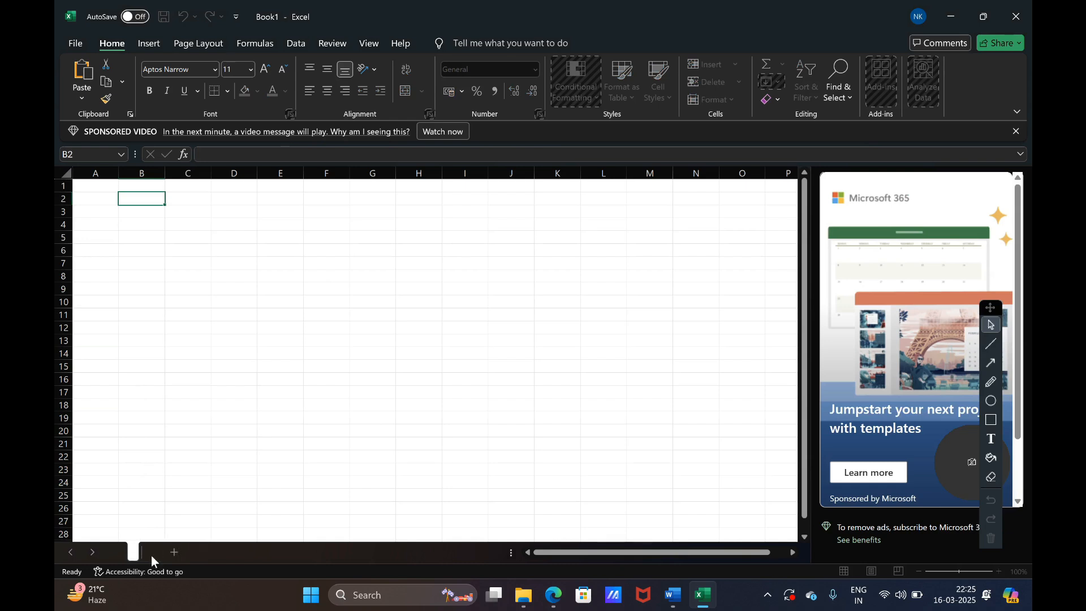
{"action": "type", "text": "Day 2"}
{"action": "key", "text": "BackSpace"}
{"action": "type", "text": "3"}
{"action": "key", "text": "Return"}
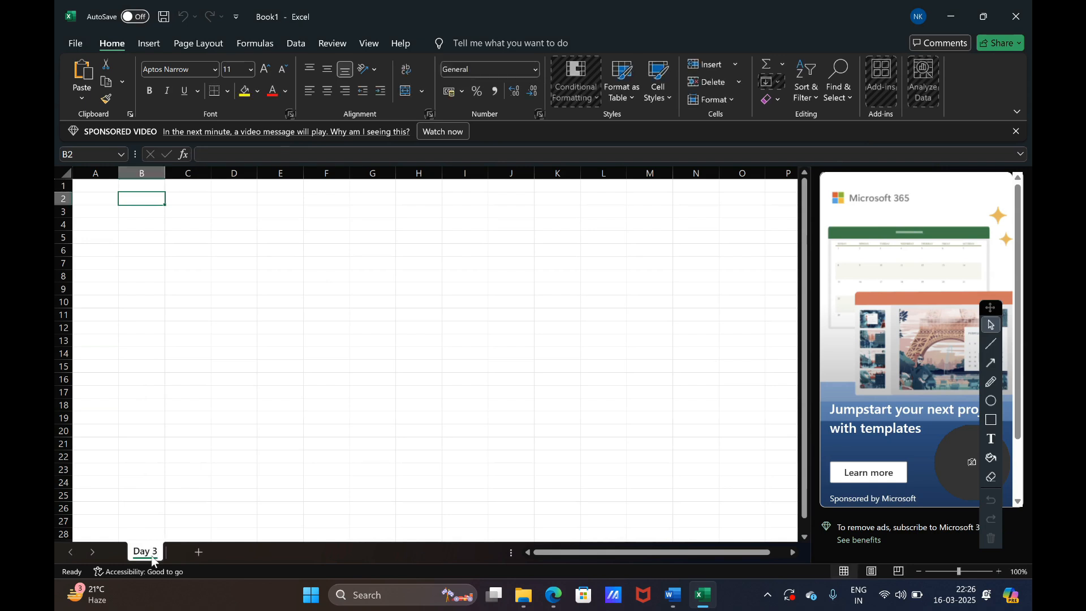
Change the worksheet's name back to "Day 2" and return to cell A1.
{"action": "double_click", "coordinate": [146, 552]}
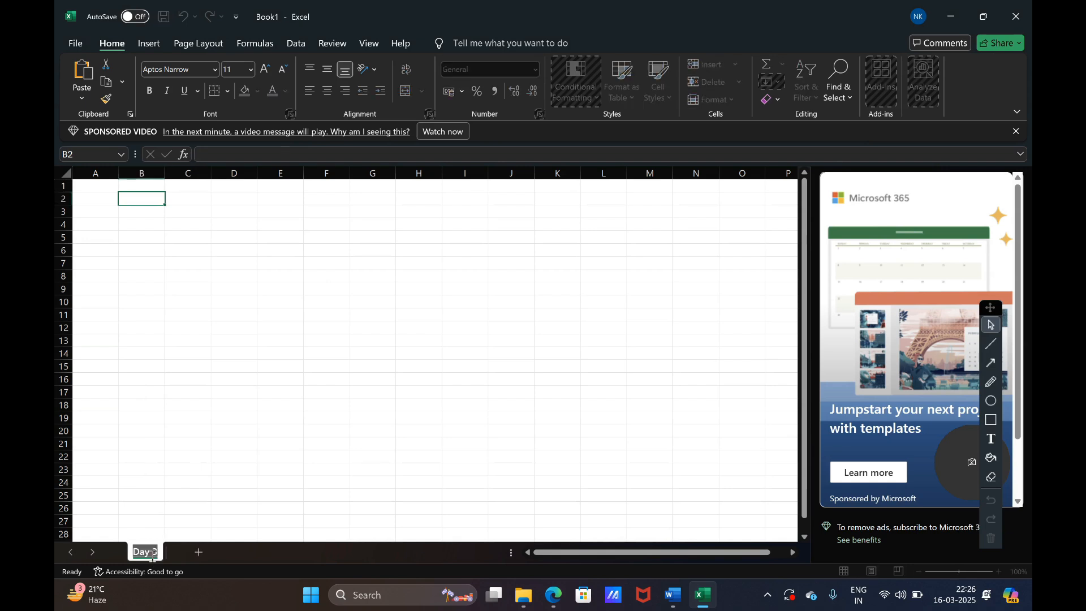
{"action": "key", "text": "BackSpace"}
{"action": "type", "text": "Da"}
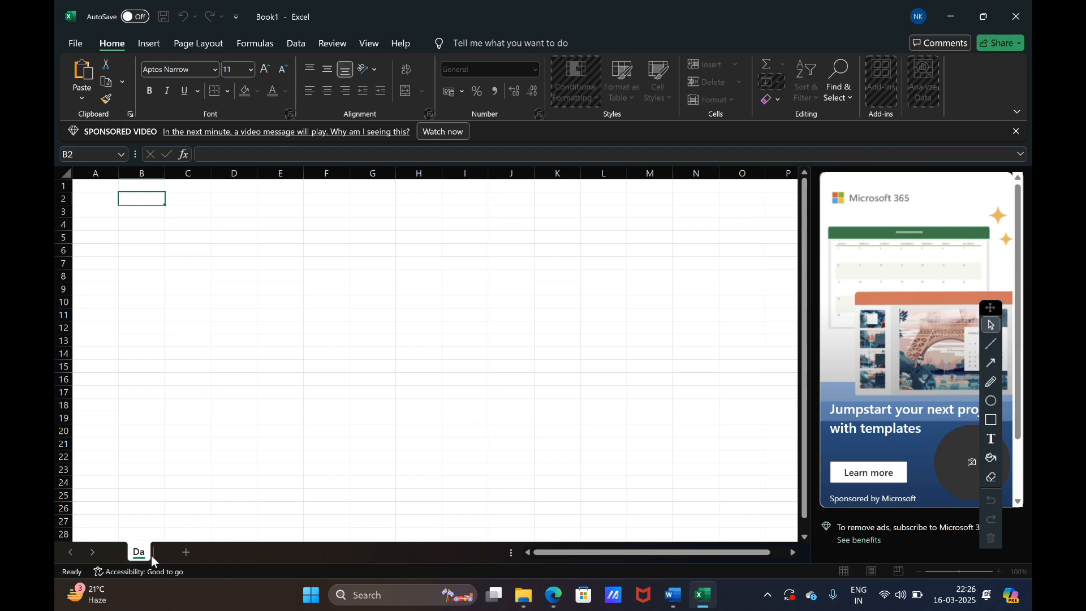
{"action": "type", "text": "y 2"}
{"action": "key", "text": "Return"}
{"action": "key", "text": "ctrl+Home"}
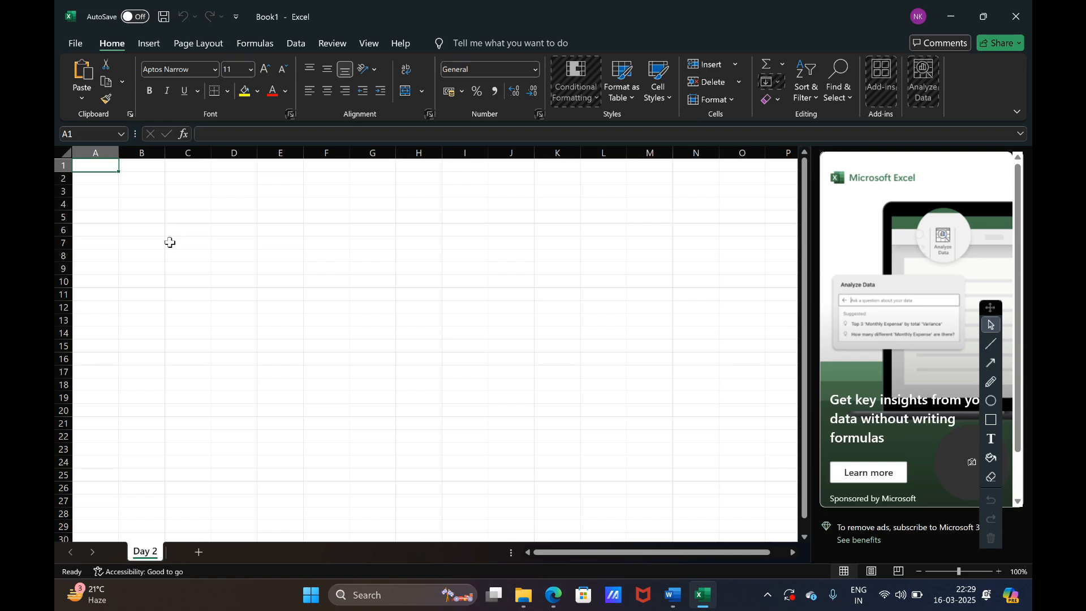
Save the workbook as "Day 2 Excel Tutorial" in the personal OneDrive and dismiss the autosave tip.
{"action": "left_click", "coordinate": [75, 44]}
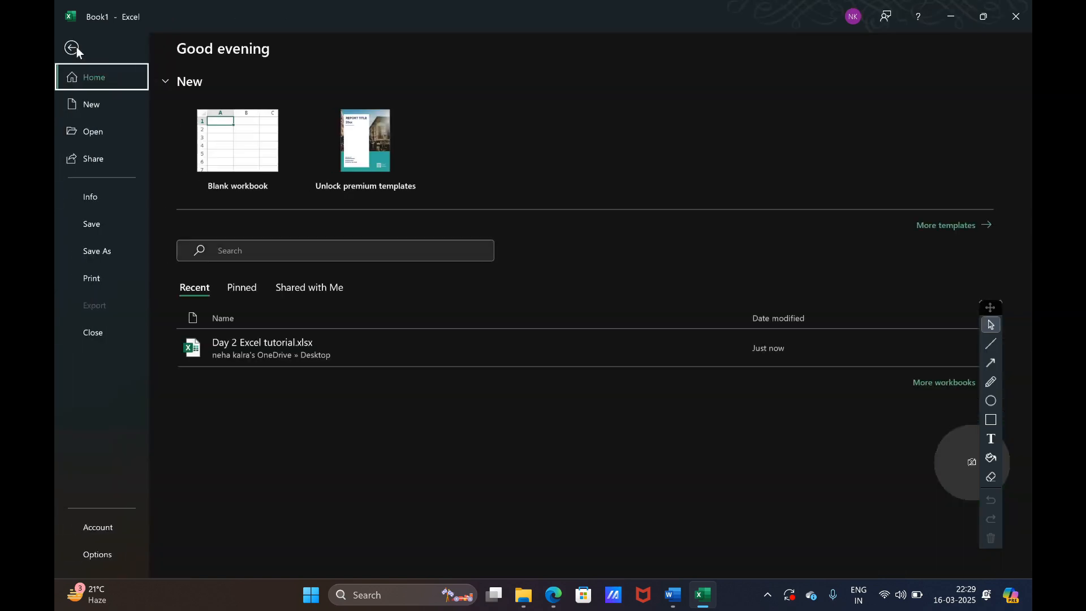
{"action": "left_click", "coordinate": [107, 250]}
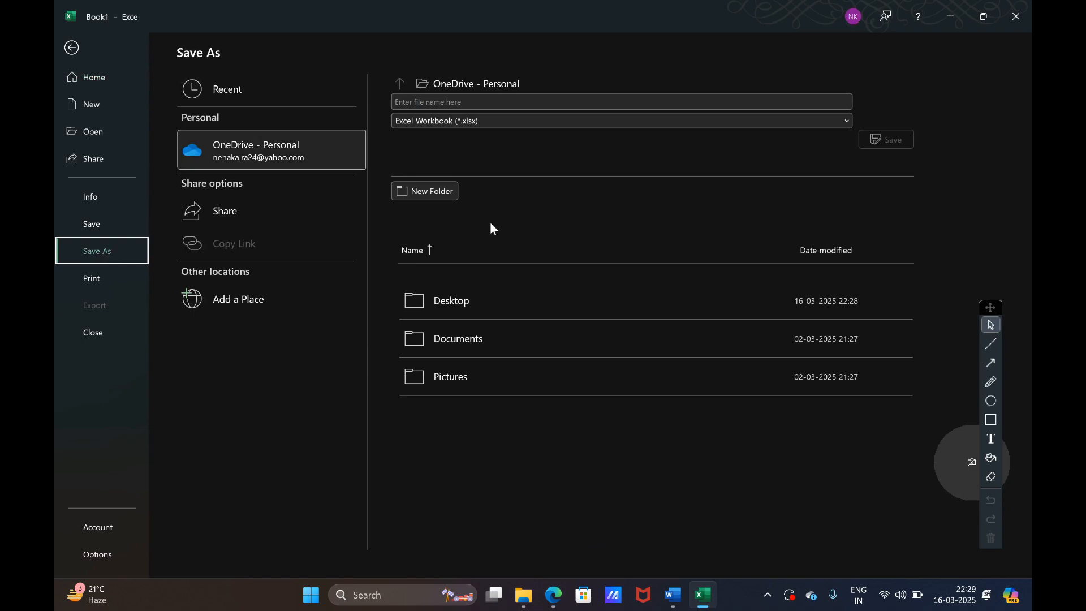
{"action": "left_click", "coordinate": [474, 102]}
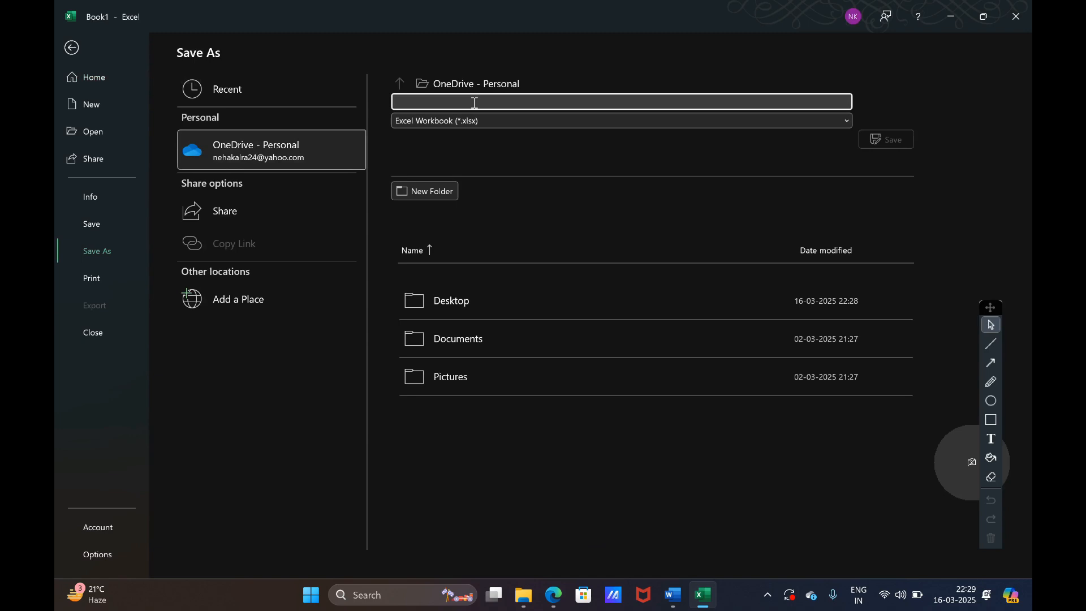
{"action": "type", "text": "Day 2 E"}
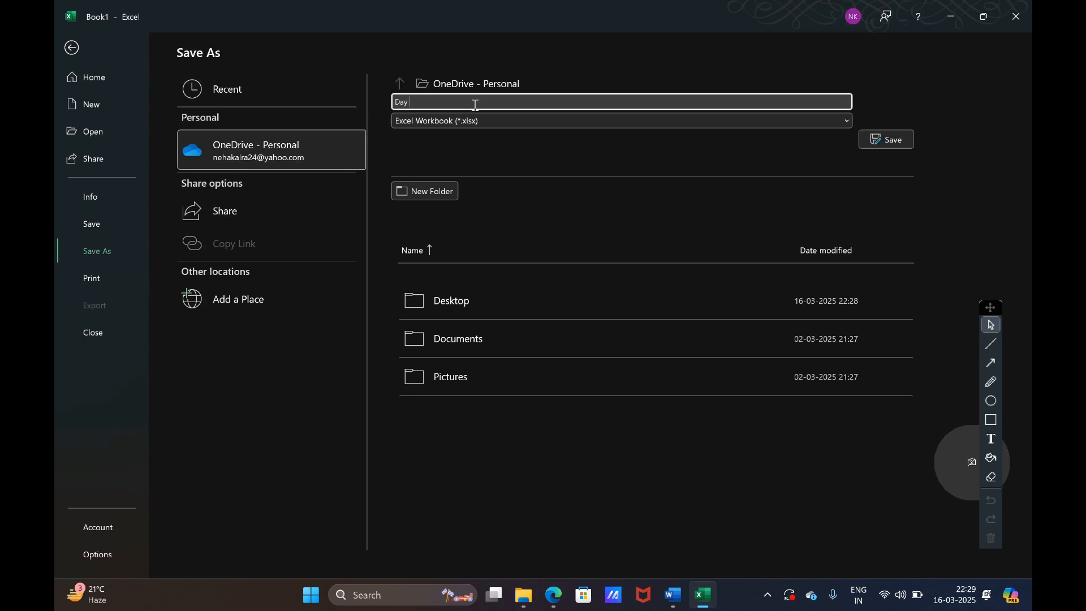
{"action": "type", "text": "xce"}
{"action": "key", "text": "BackSpace"}
{"action": "key", "text": "BackSpace"}
{"action": "type", "text": "el Tut"}
{"action": "type", "text": "ial"}
{"action": "left_click", "coordinate": [885, 146]}
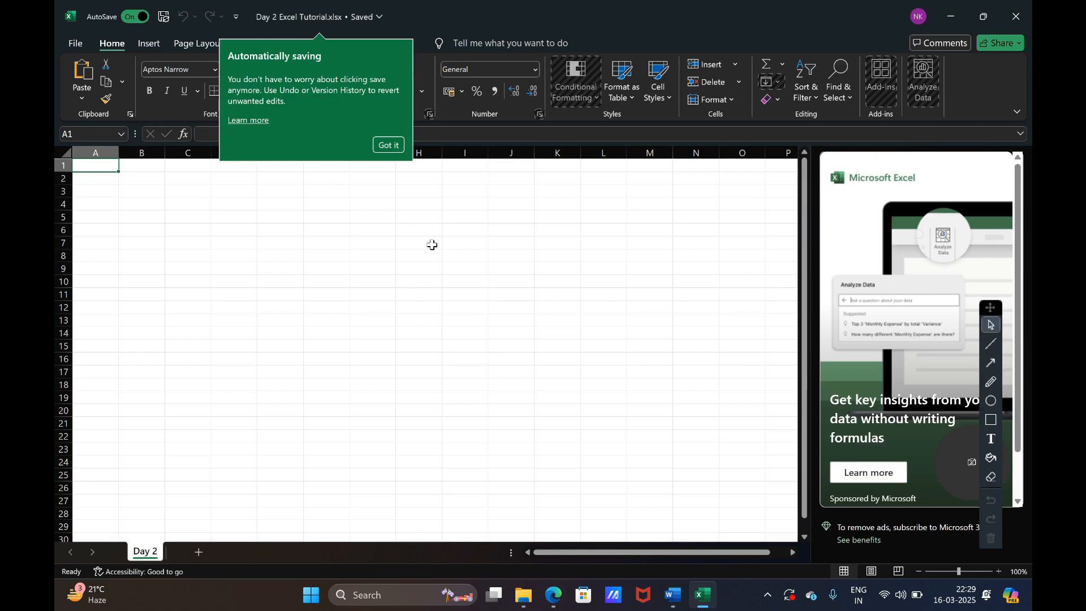
{"action": "left_click", "coordinate": [390, 146]}
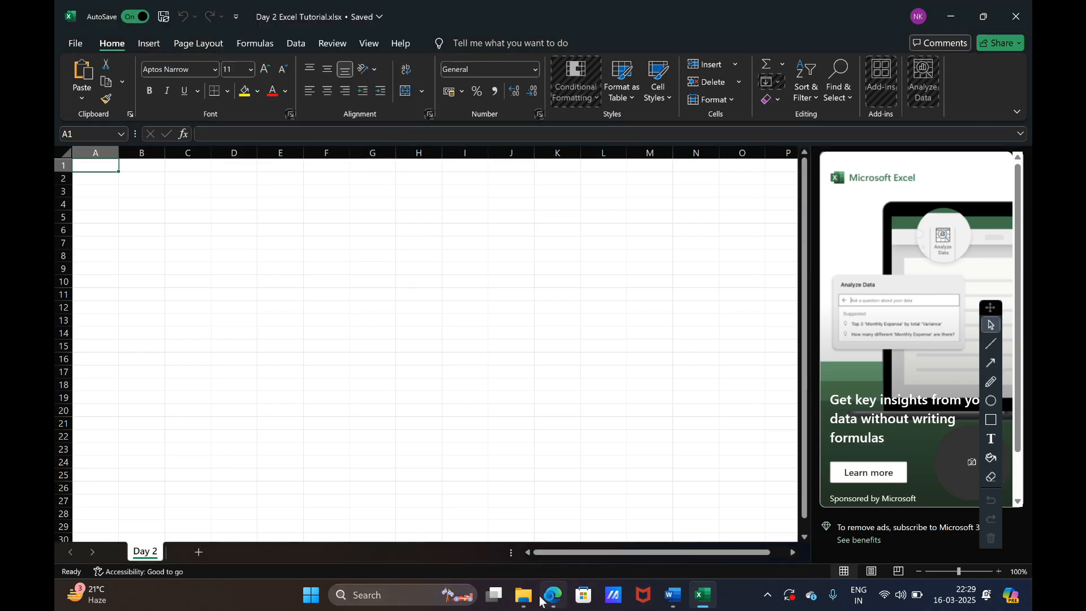
Enter the column headers S.no, Name and Marks in cells B3 to D3.
{"action": "left_click", "coordinate": [151, 191]}
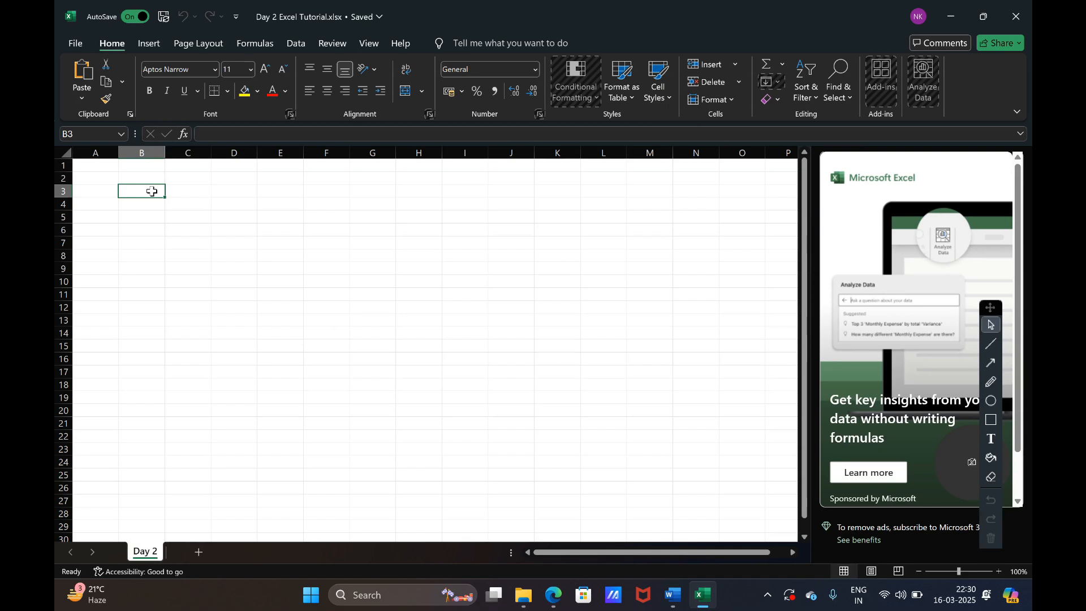
{"action": "type", "text": "S.no"}
{"action": "key", "text": "Tab"}
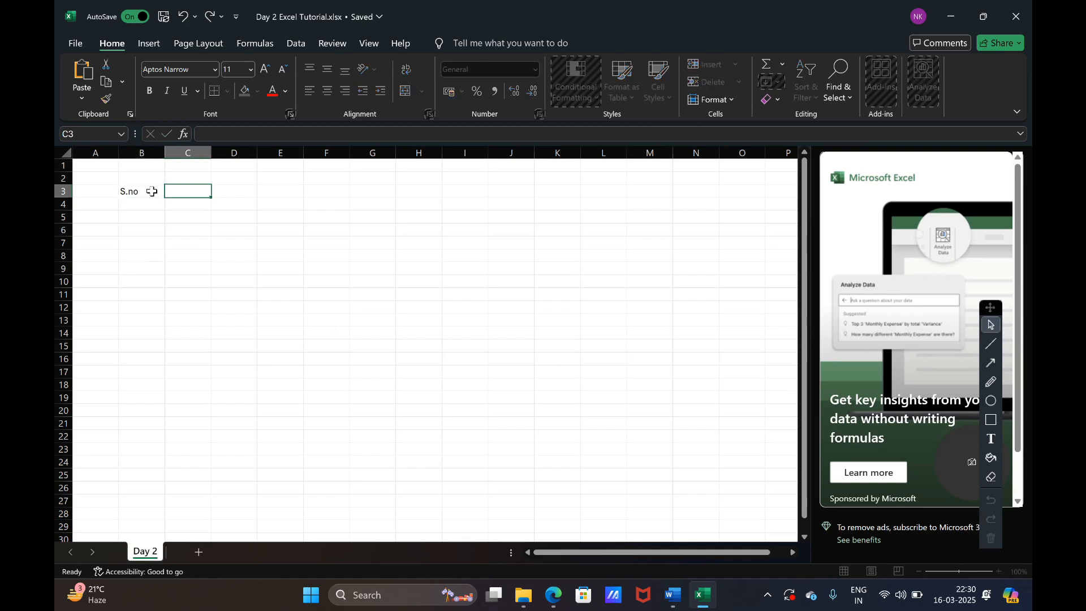
{"action": "type", "text": "Name"}
{"action": "key", "text": "Tab"}
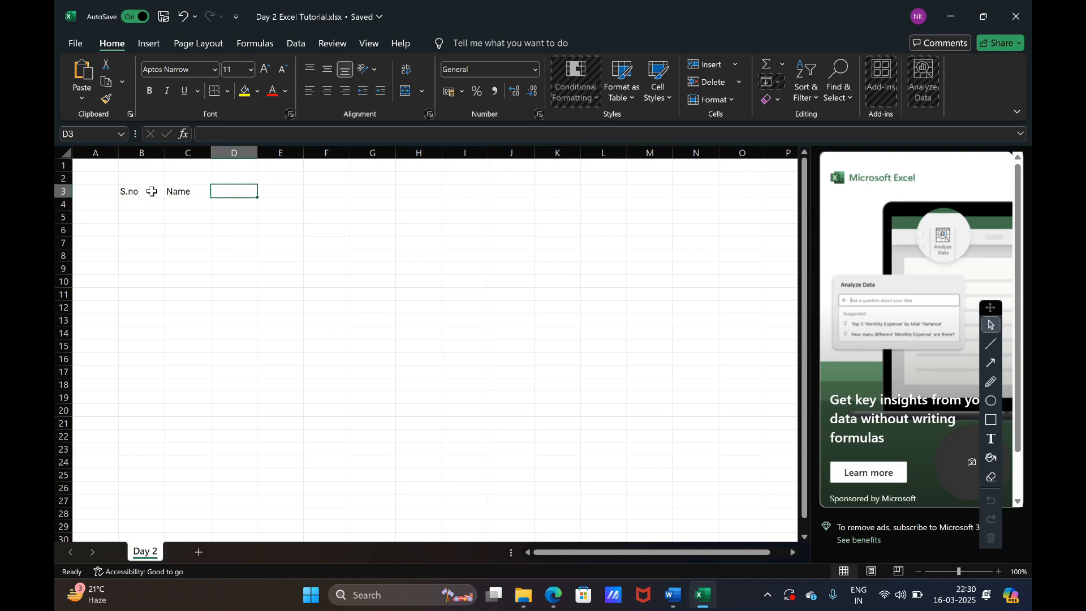
{"action": "type", "text": "Marks"}
{"action": "key", "text": "Return"}
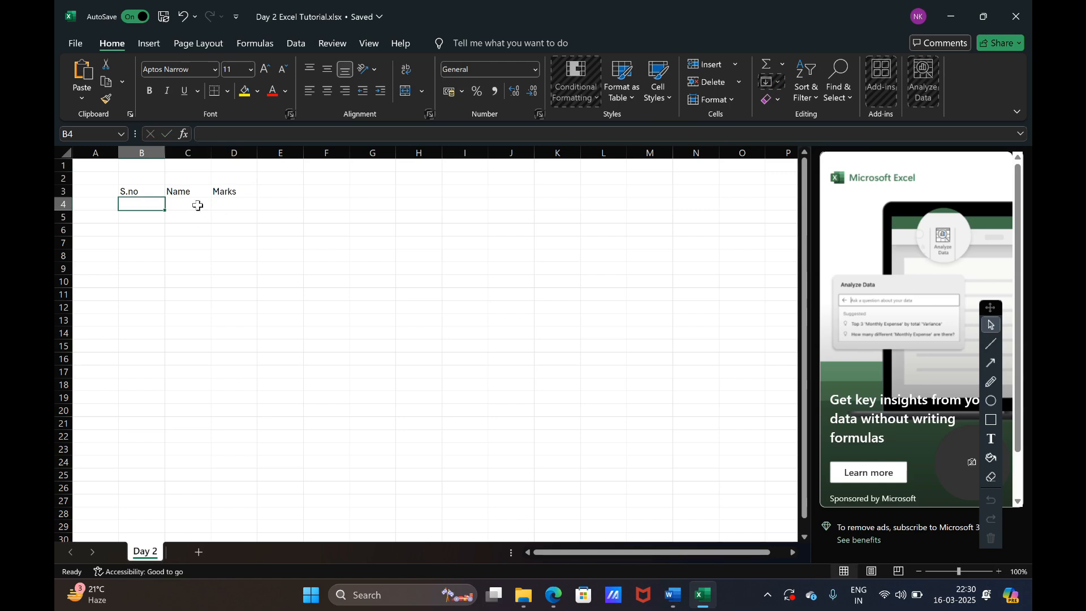
Enter 1 as the first serial number in cell B4.
{"action": "type", "text": "1"}
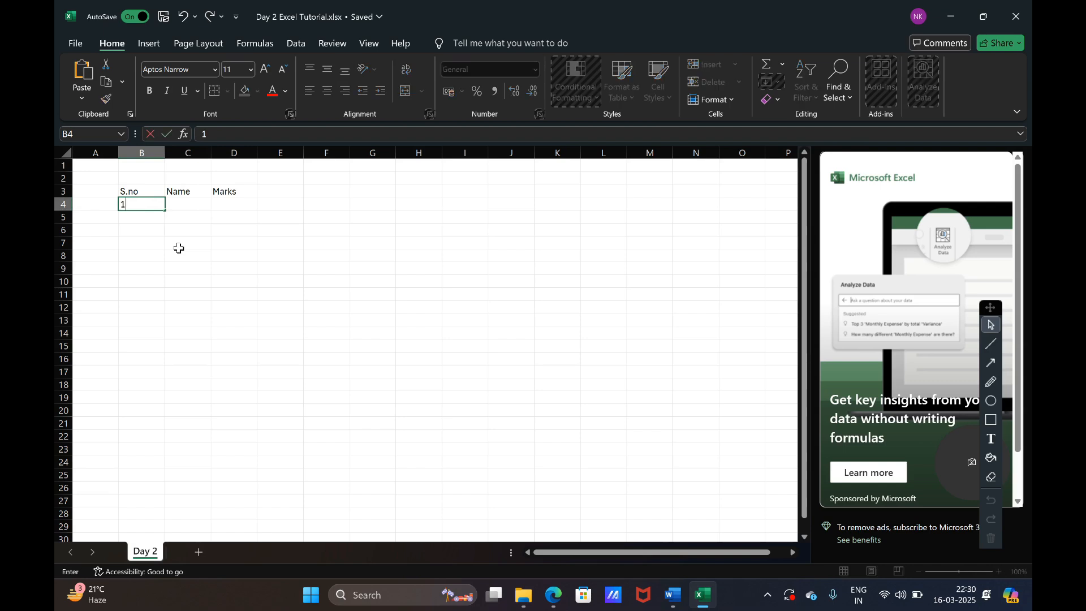
{"action": "key", "text": "Tab"}
{"action": "key", "text": "Return"}
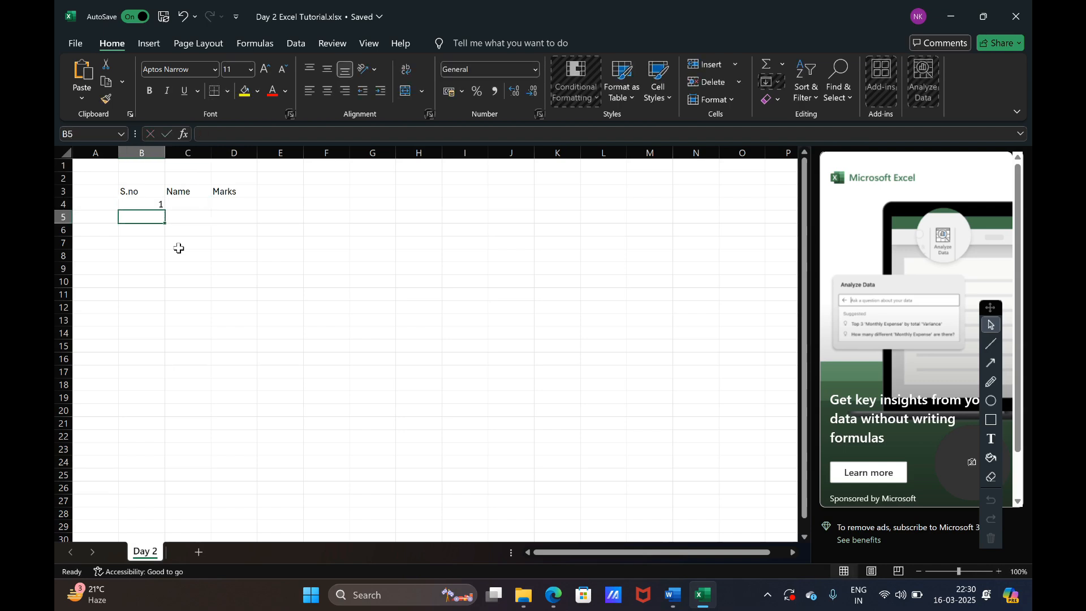
Enter the formula =B4+1 in cell B5 for the second serial number.
{"action": "type", "text": "1"}
{"action": "key", "text": "Return"}
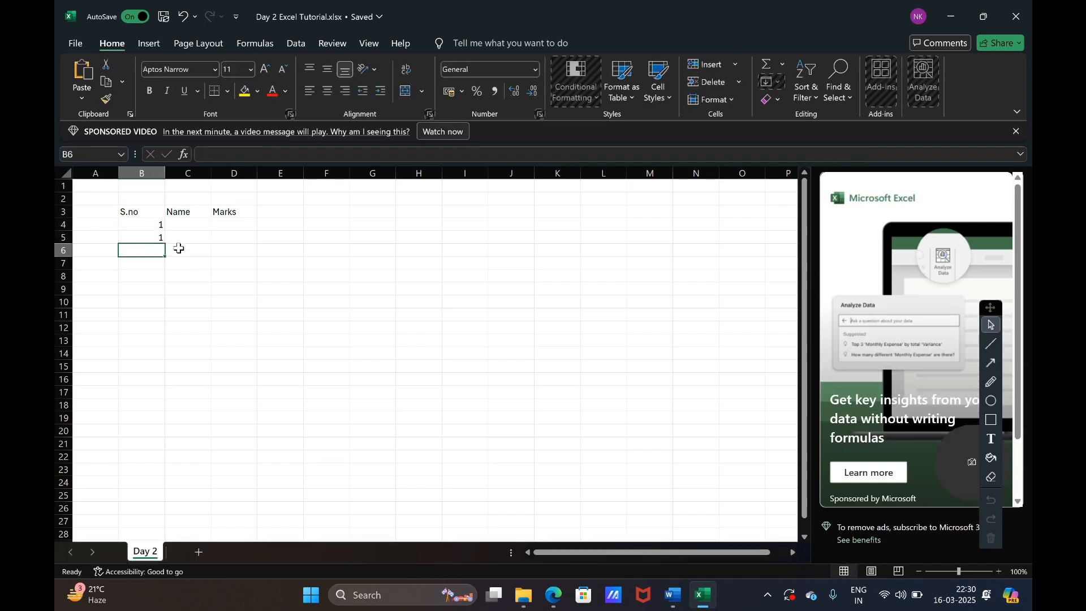
{"action": "key", "text": "Up"}
{"action": "type", "text": "="}
{"action": "key", "text": "Up"}
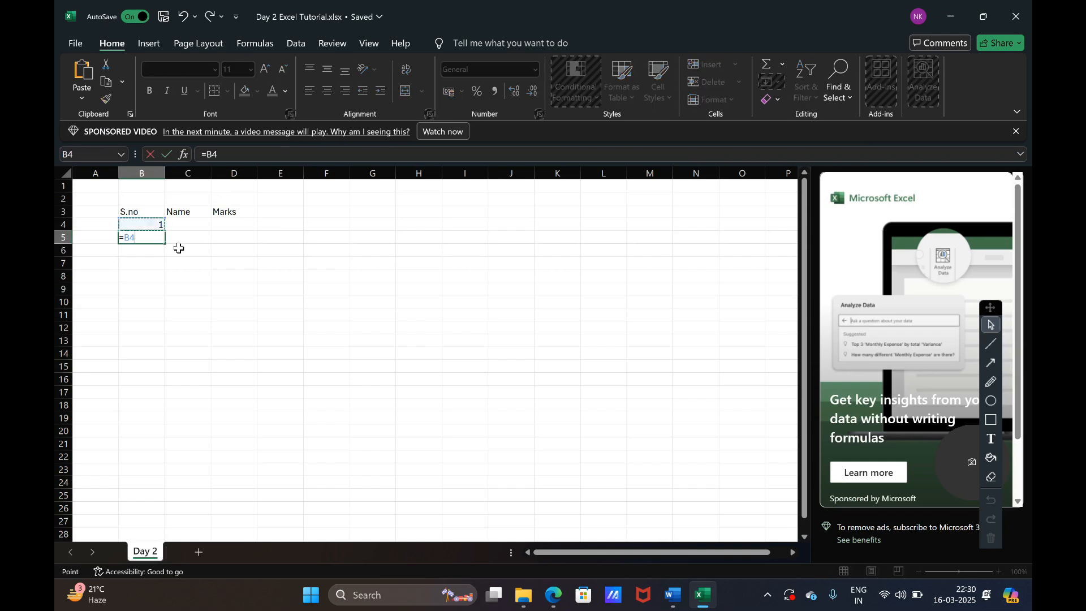
{"action": "type", "text": "+1"}
{"action": "key", "text": "ctrl+Return"}
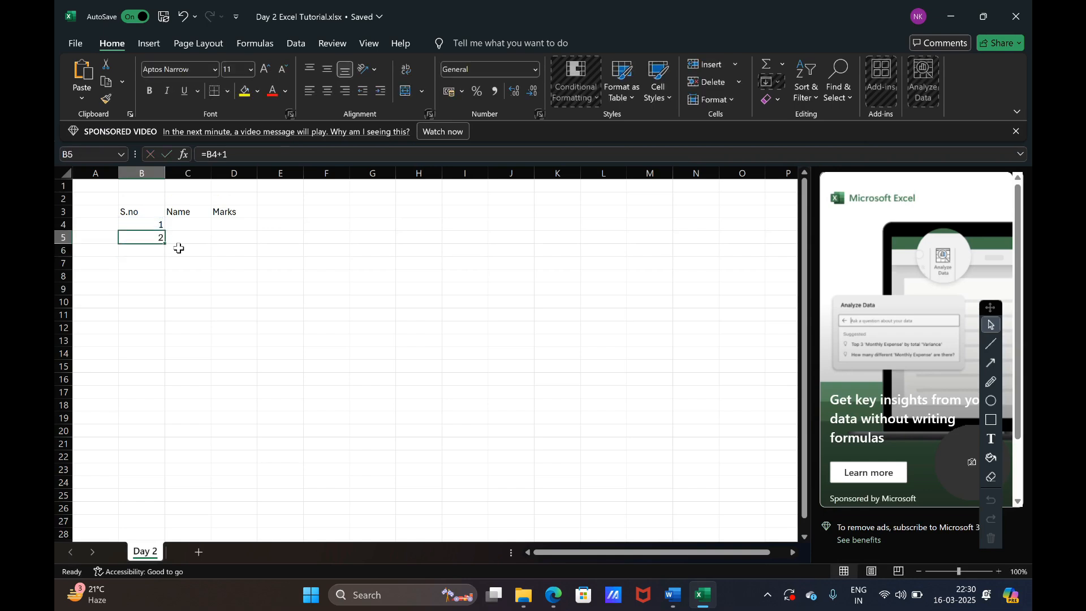
Fill the serial number formula from B5 down through B11.
{"action": "key", "text": "shift+Down"}
{"action": "key", "text": "shift+Down"}
{"action": "key", "text": "shift+Down"}
{"action": "key", "text": "shift+Down"}
{"action": "key", "text": "shift+Down"}
{"action": "key", "text": "shift+Down"}
{"action": "key", "text": "ctrl+d"}
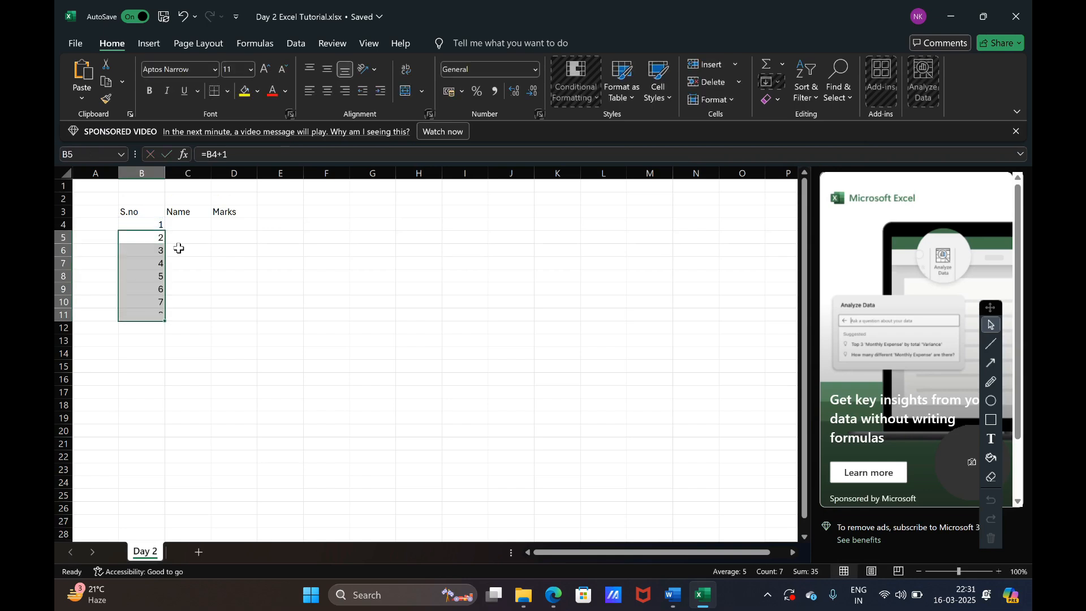
Replace the serial number formulas in cells B4 to B11 with their plain values.
{"action": "key", "text": "Up"}
{"action": "key", "text": "ctrl+shift+Down"}
{"action": "key", "text": "ctrl+c"}
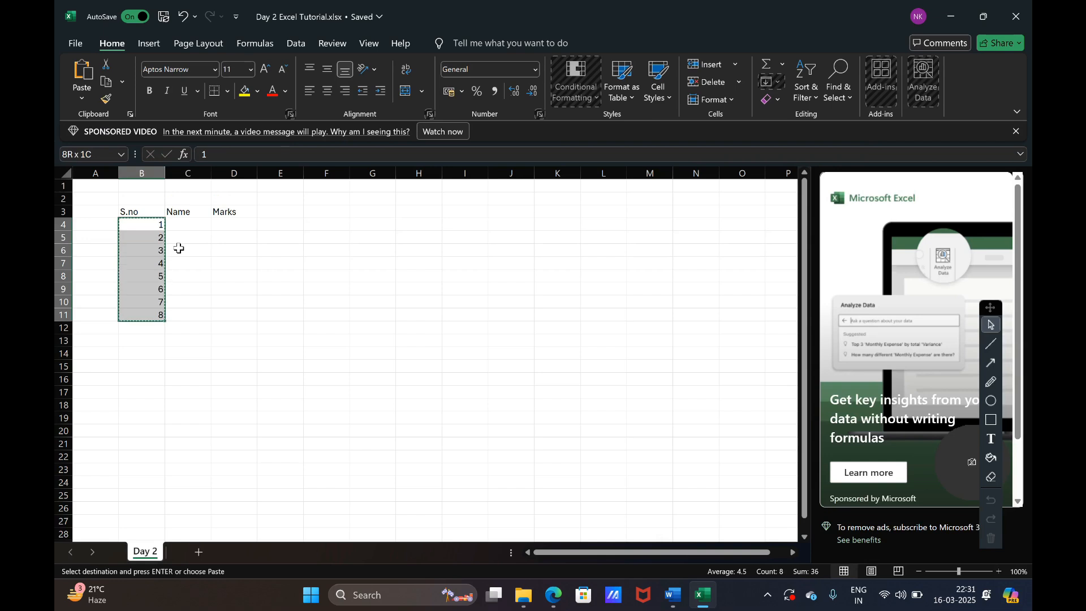
{"action": "key", "text": "ctrl+v"}
{"action": "key", "text": "Escape"}
Widen columns C and D and enter five people's first names in cells C4 to C8.
{"action": "key", "text": "Right"}
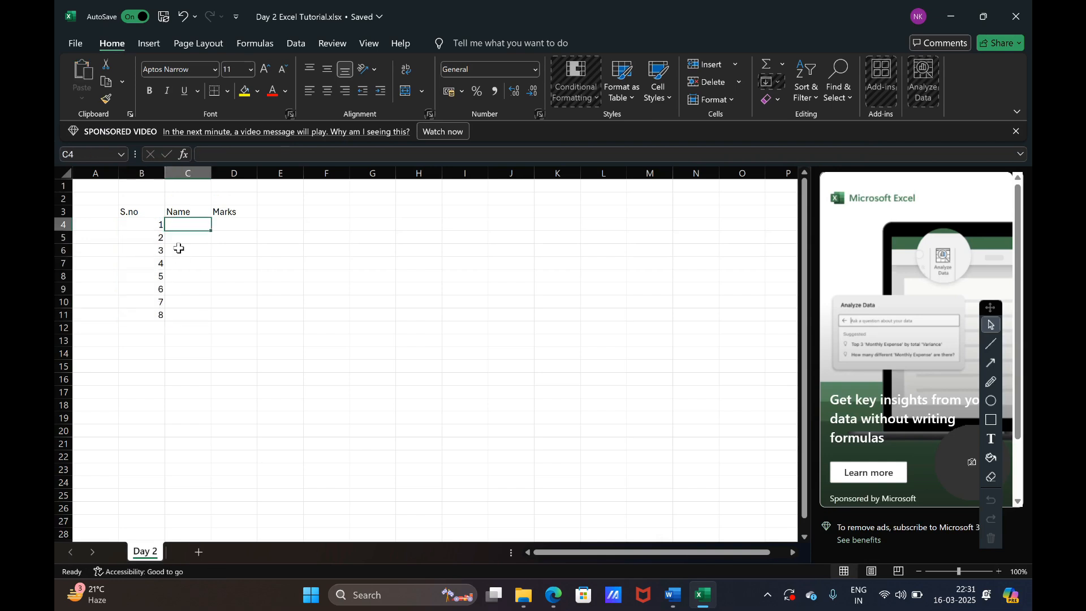
{"action": "left_click_drag", "start_coordinate": [211, 173], "coordinate": [429, 173]}
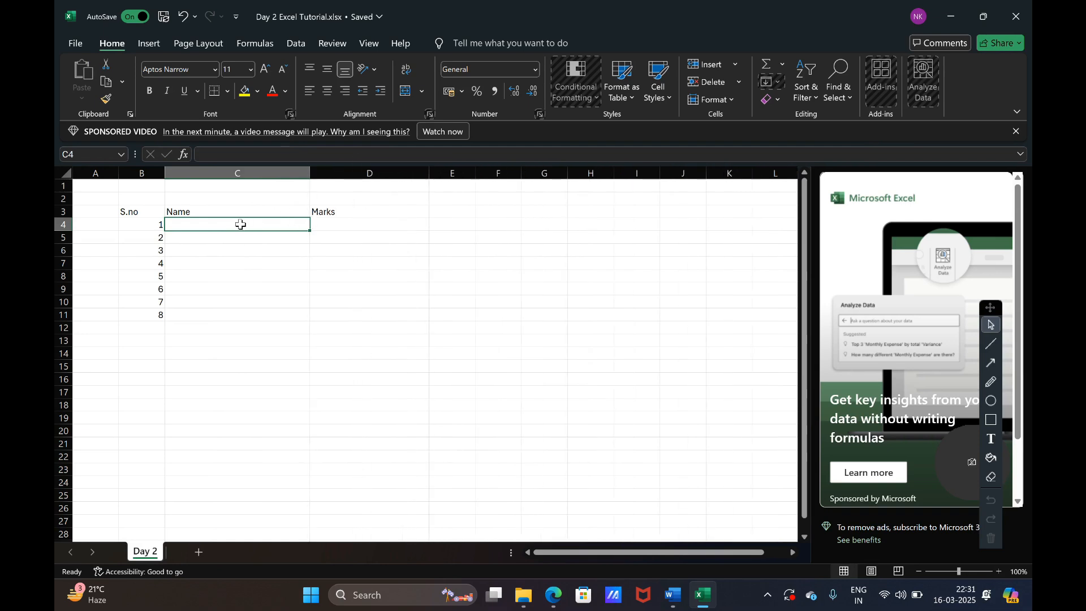
{"action": "type", "text": "Neha"}
{"action": "key", "text": "Return"}
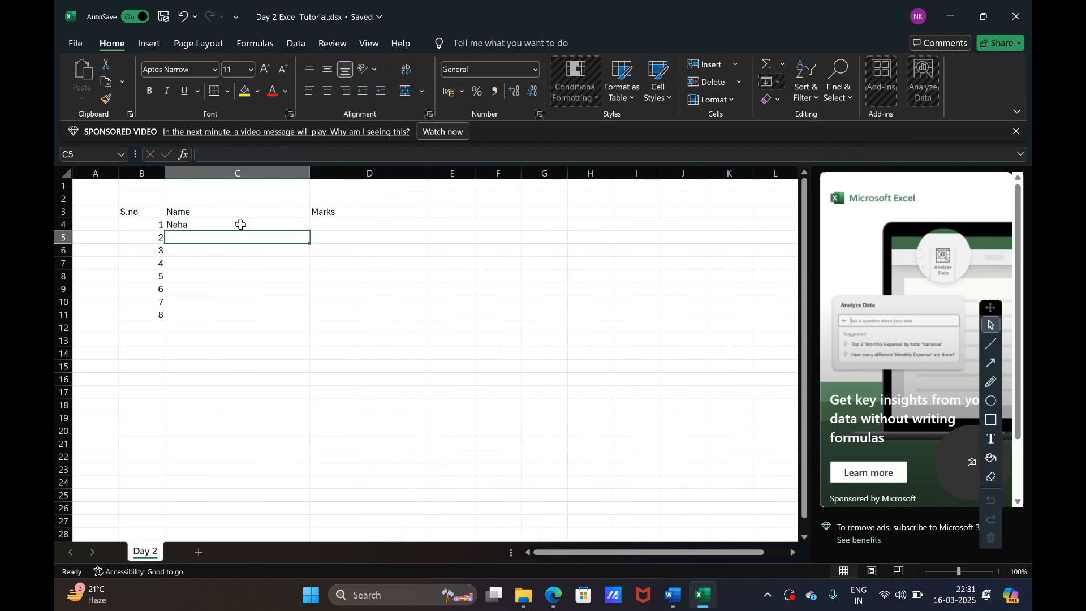
{"action": "type", "text": "Sakshi"}
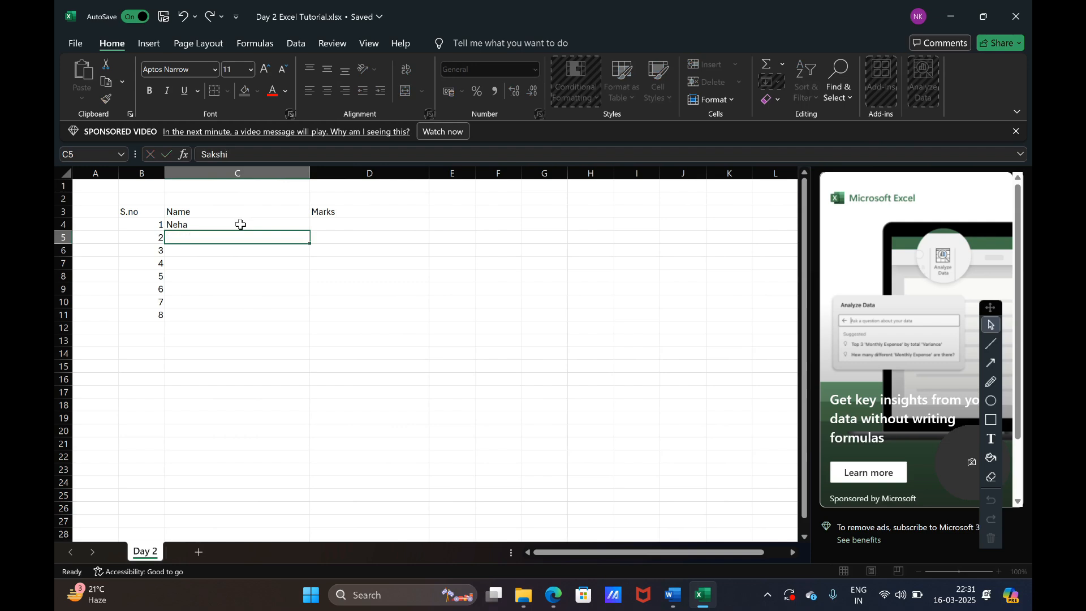
{"action": "key", "text": "Return"}
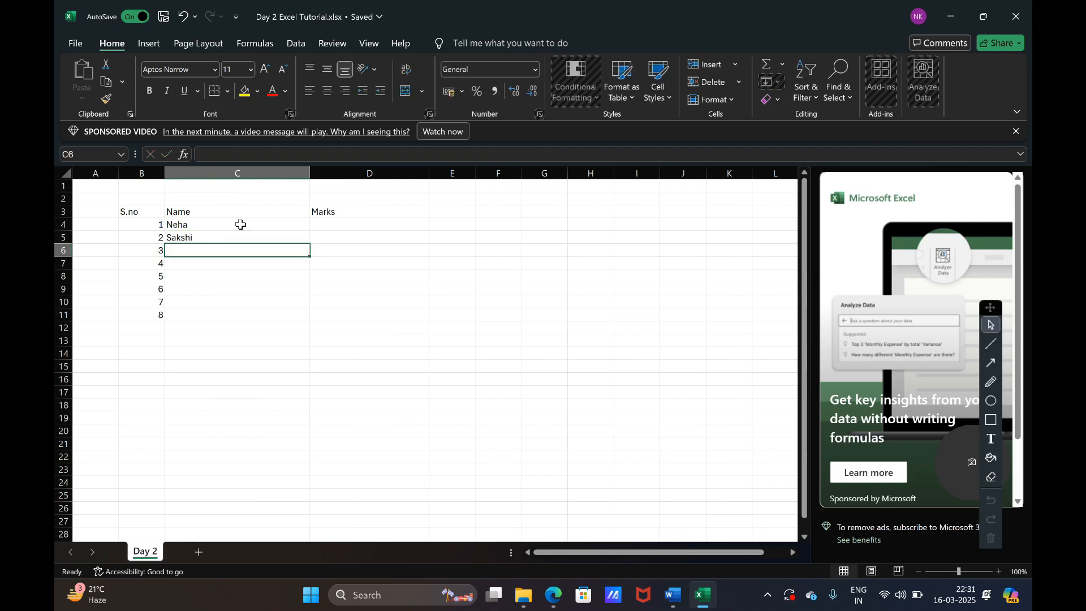
{"action": "type", "text": "Namita"}
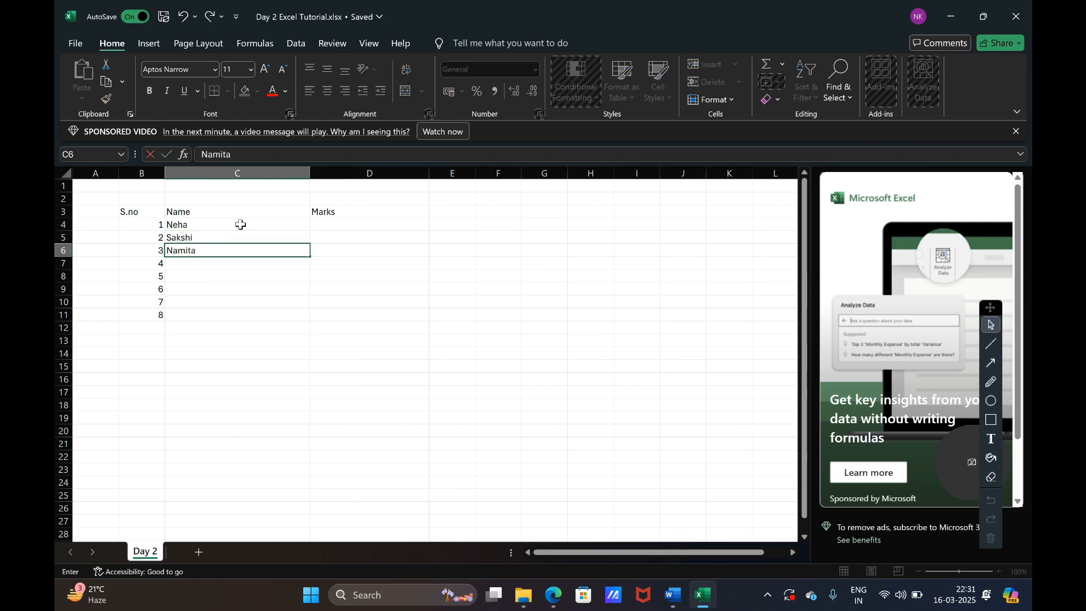
{"action": "key", "text": "Return"}
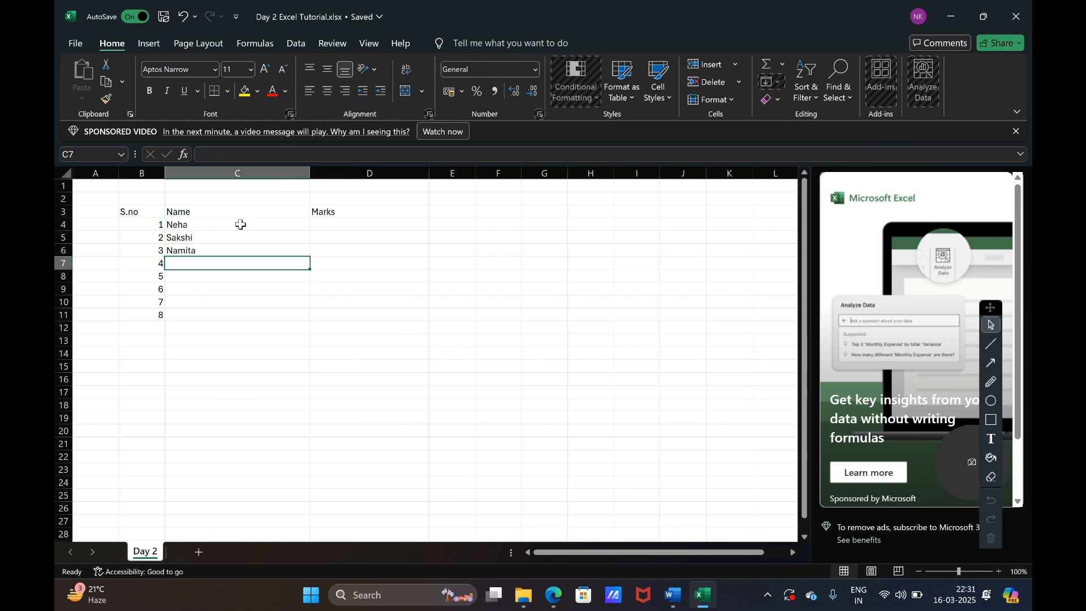
{"action": "type", "text": "Amit"}
{"action": "key", "text": "Return"}
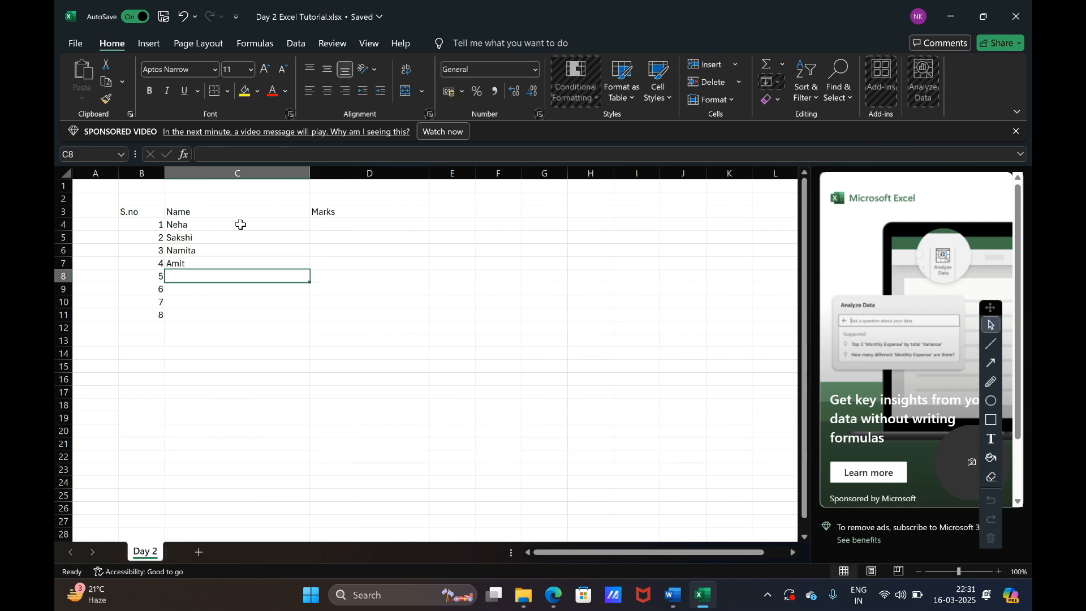
{"action": "type", "text": "Prashant"}
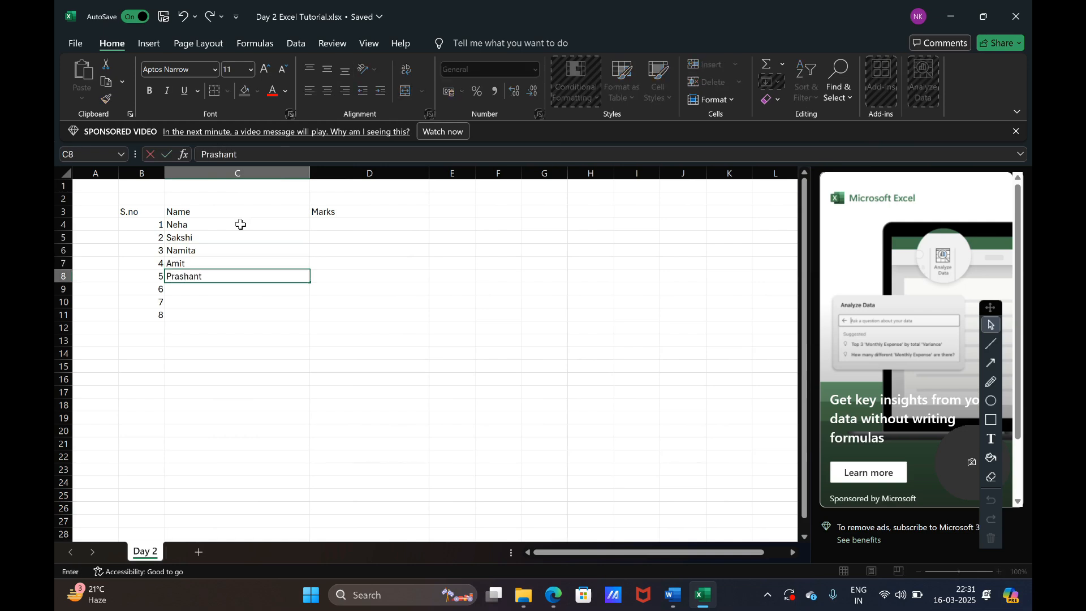
{"action": "key", "text": "Right"}
Delete the unused serial numbers 6 to 8 from cells B9 to B11.
{"action": "key", "text": "Down"}
{"action": "key", "text": "Left"}
{"action": "key", "text": "Left"}
{"action": "key", "text": "shift+Down"}
{"action": "key", "text": "shift+Down"}
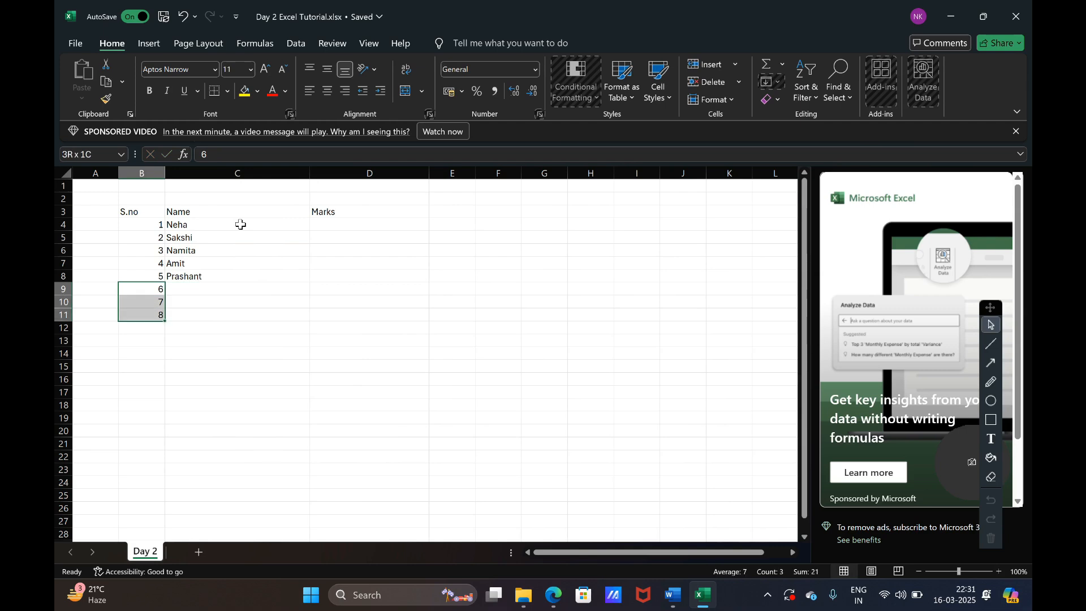
{"action": "key", "text": "Delete"}
{"action": "key", "text": "Up"}
{"action": "key", "text": "Up"}
{"action": "key", "text": "Up"}
{"action": "key", "text": "Up"}
{"action": "key", "text": "Up"}
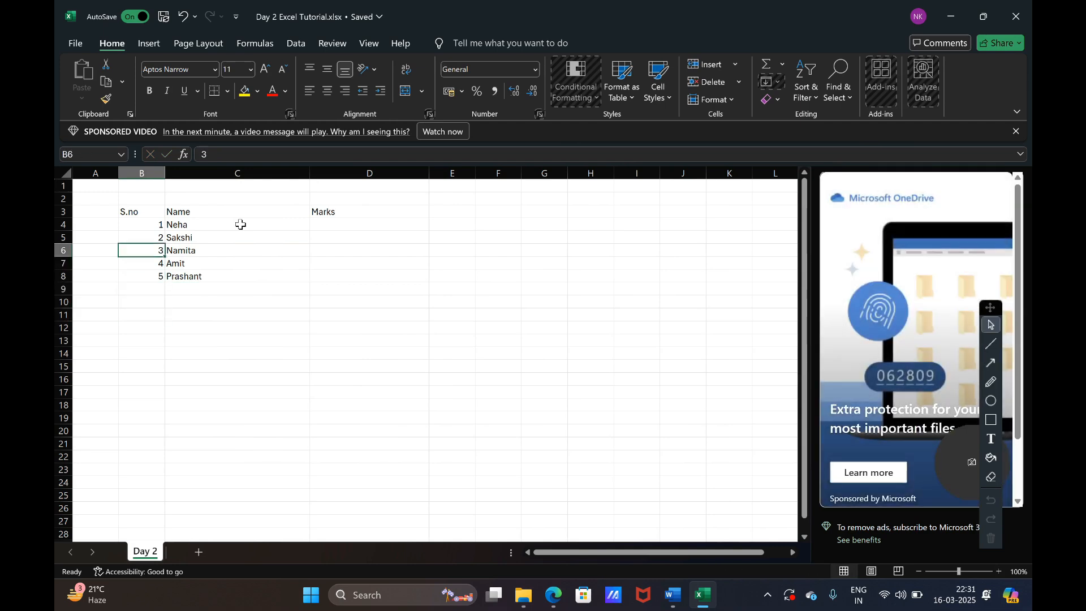
{"action": "key", "text": "Right"}
{"action": "key", "text": "Right"}
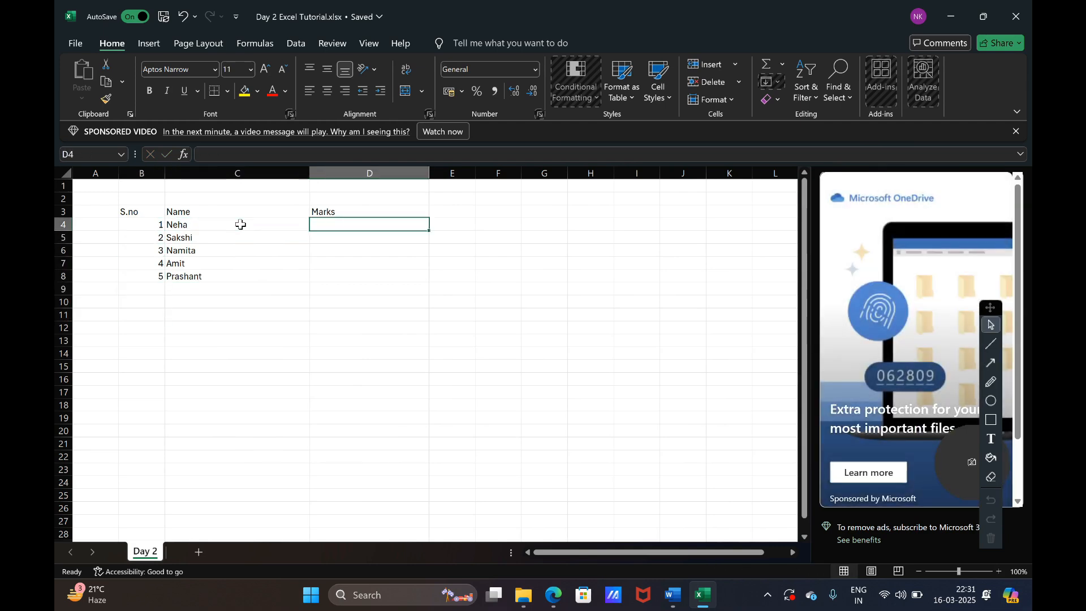
{"action": "left_click", "coordinate": [349, 189]}
{"action": "key", "text": "Left"}
{"action": "key", "text": "Down"}
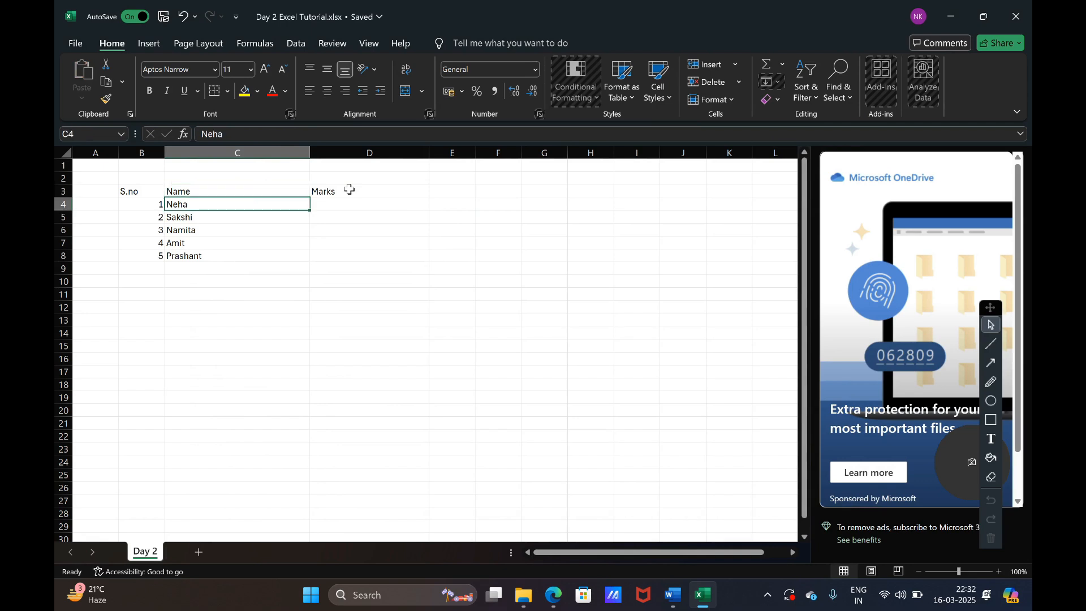
{"action": "key", "text": "shift+Down"}
Enter the formula =RANDBETWEEN(60,100) in cell D4 for the first mark.
{"action": "key", "text": "Up"}
{"action": "key", "text": "Right"}
{"action": "key", "text": "Right"}
{"action": "key", "text": "Down"}
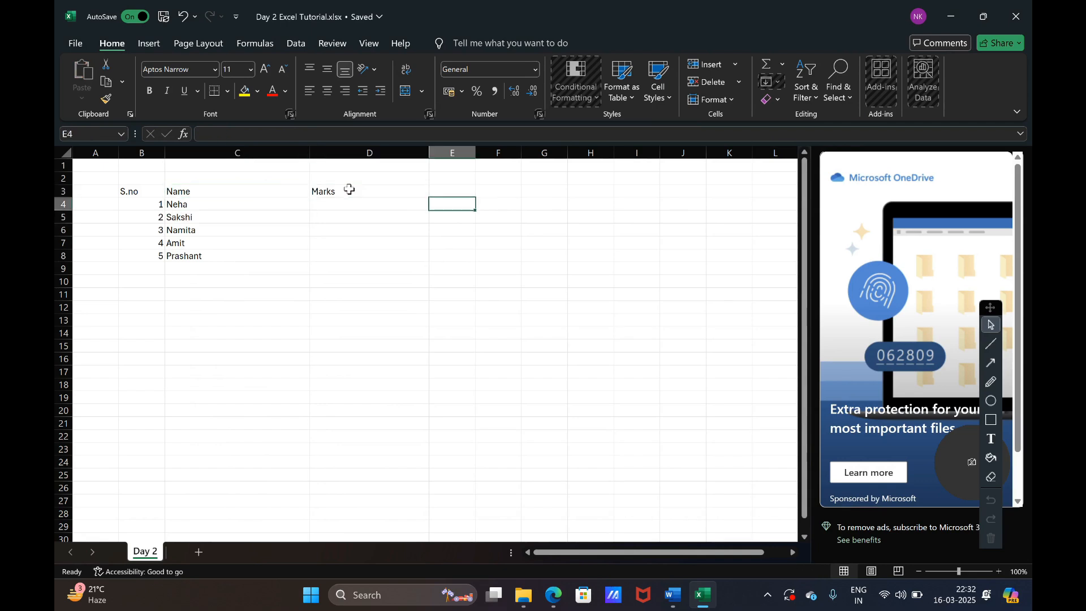
{"action": "key", "text": "Left"}
{"action": "type", "text": "=rand"}
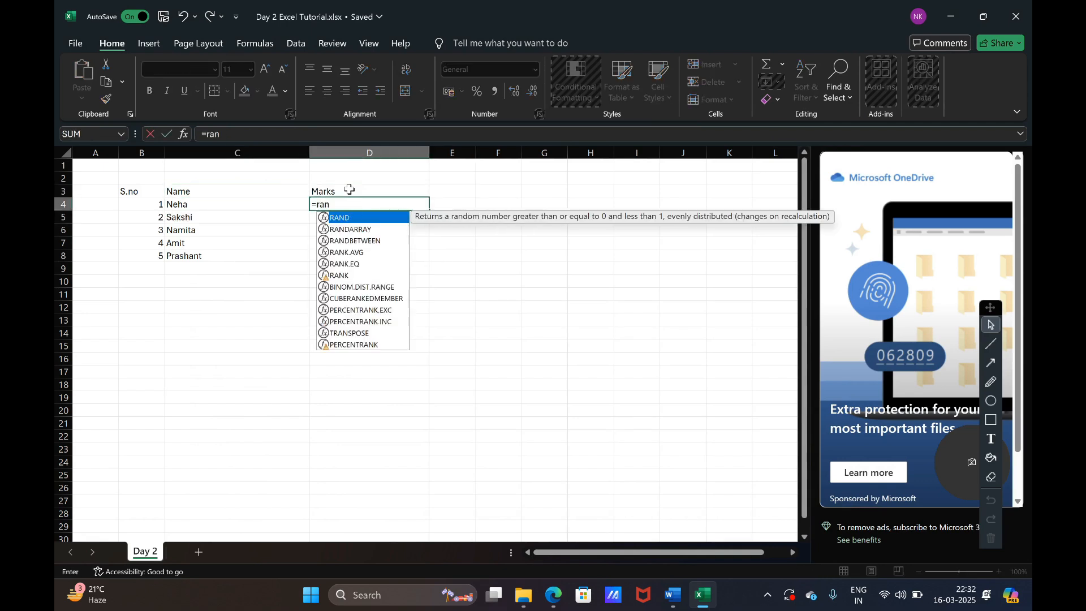
{"action": "key", "text": "Down"}
{"action": "key", "text": "Down"}
{"action": "key", "text": "Tab"}
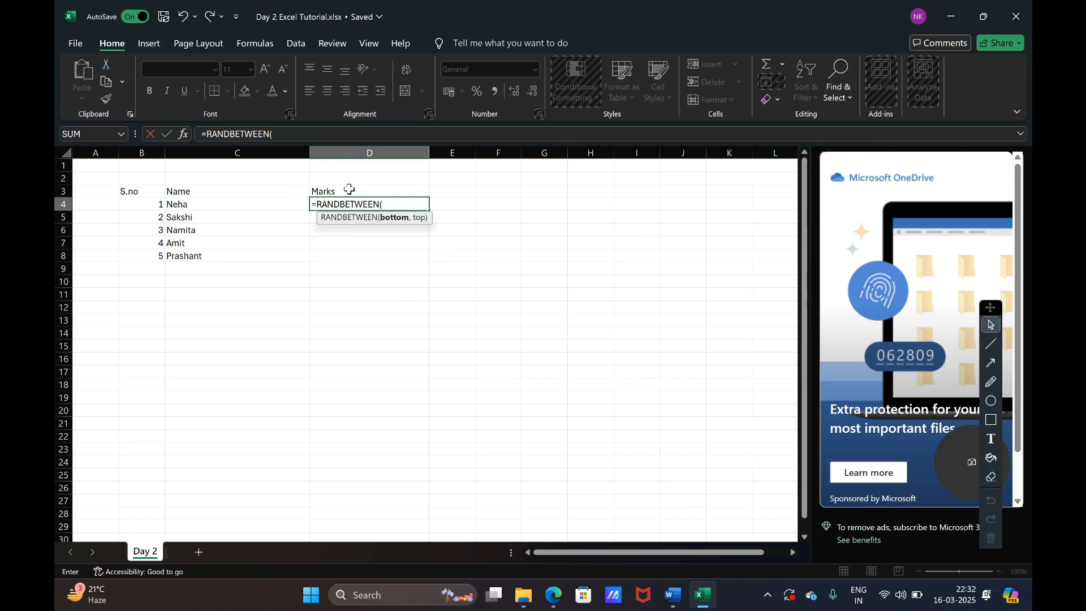
{"action": "type", "text": "60,100"}
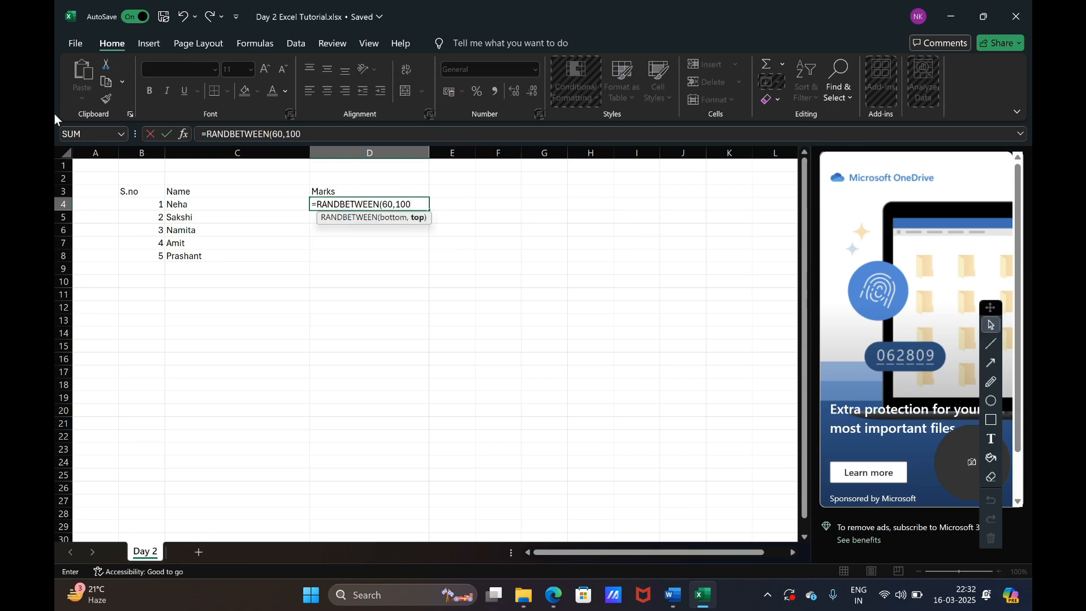
{"action": "key", "text": "ctrl+Return"}
Fill the random marks formula from D4 down through D8.
{"action": "key", "text": "shift+Down"}
{"action": "key", "text": "shift+Down"}
{"action": "key", "text": "shift+Down"}
{"action": "key", "text": "shift+Down"}
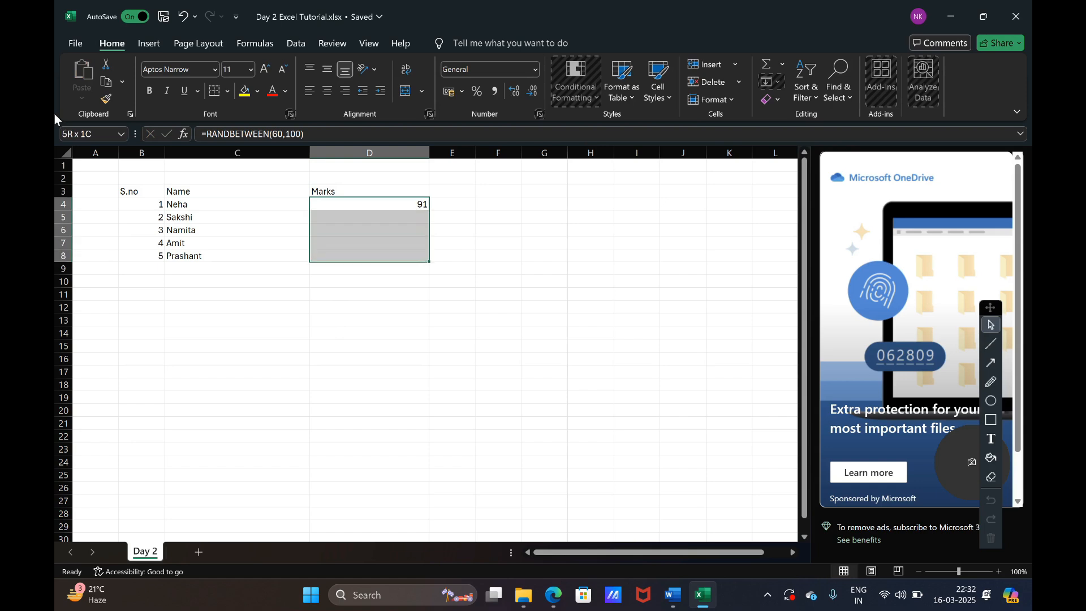
{"action": "key", "text": "ctrl+d"}
Replace the random marks formulas in D4 to D8 with their plain values.
{"action": "key", "text": "ctrl+c"}
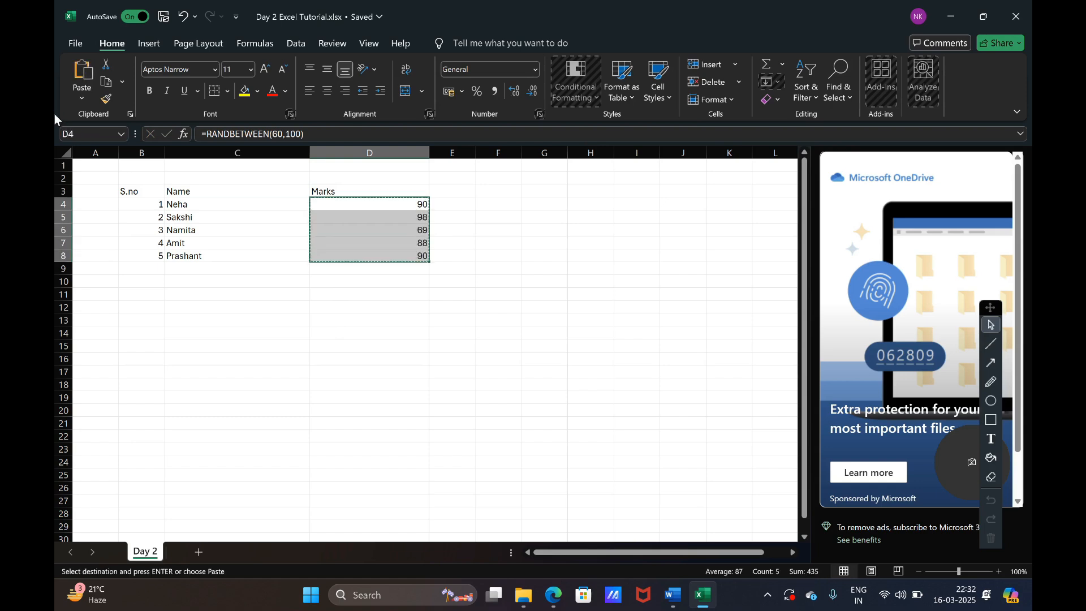
{"action": "key", "text": "alt"}
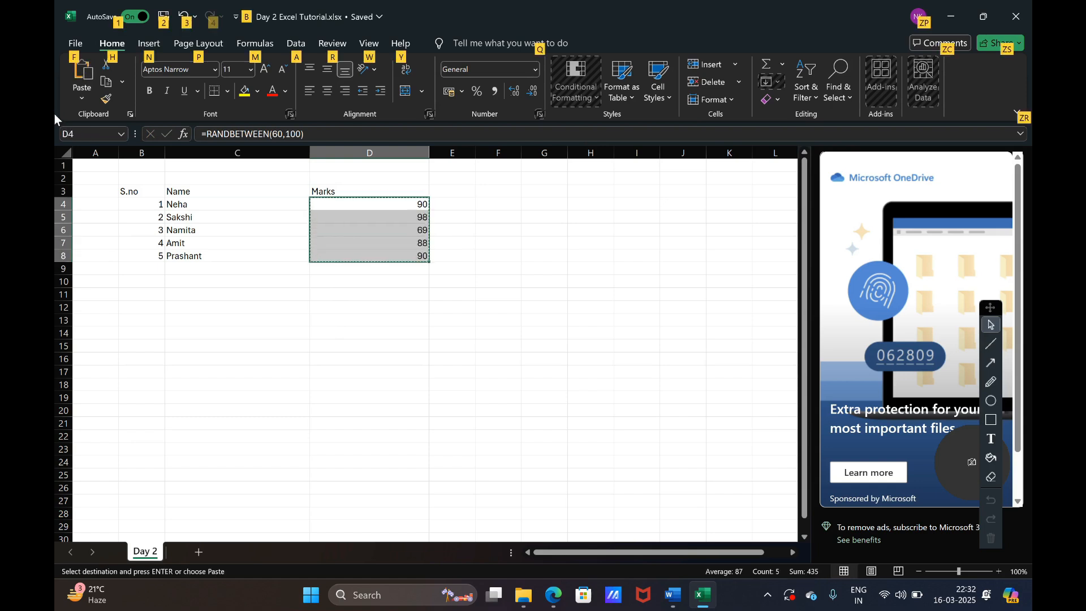
{"action": "key", "text": "h"}
{"action": "key", "text": "v"}
{"action": "key", "text": "v"}
{"action": "key", "text": "Escape"}
Try left-aligning the whole table in B3 to D8, undoing the alignment change.
{"action": "key", "text": "Left"}
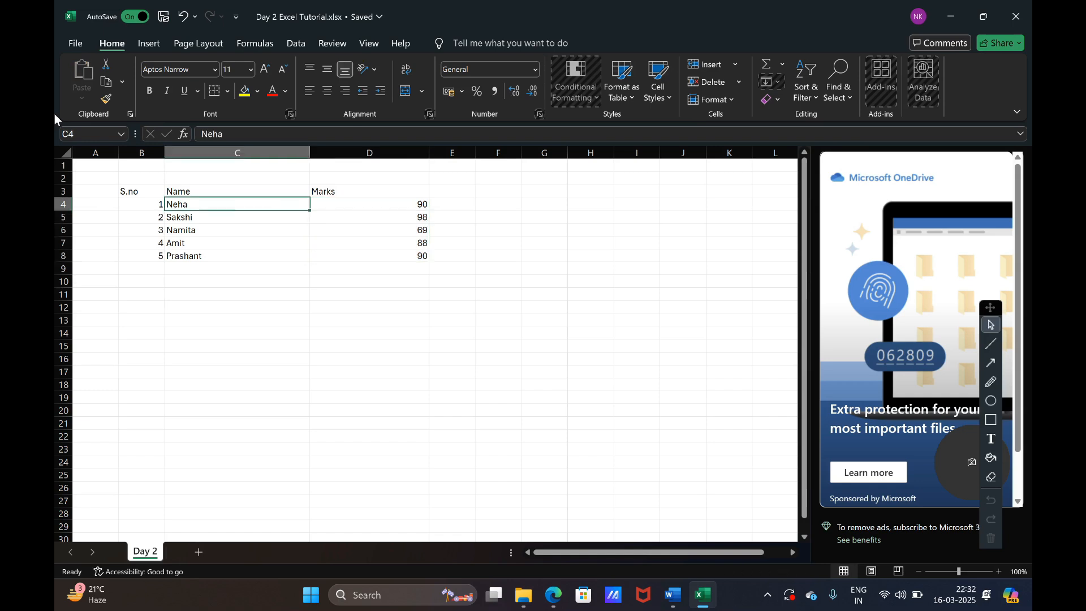
{"action": "key", "text": "Left"}
{"action": "key", "text": "Up"}
{"action": "key", "text": "ctrl+shift+Right"}
{"action": "key", "text": "ctrl+shift+Down"}
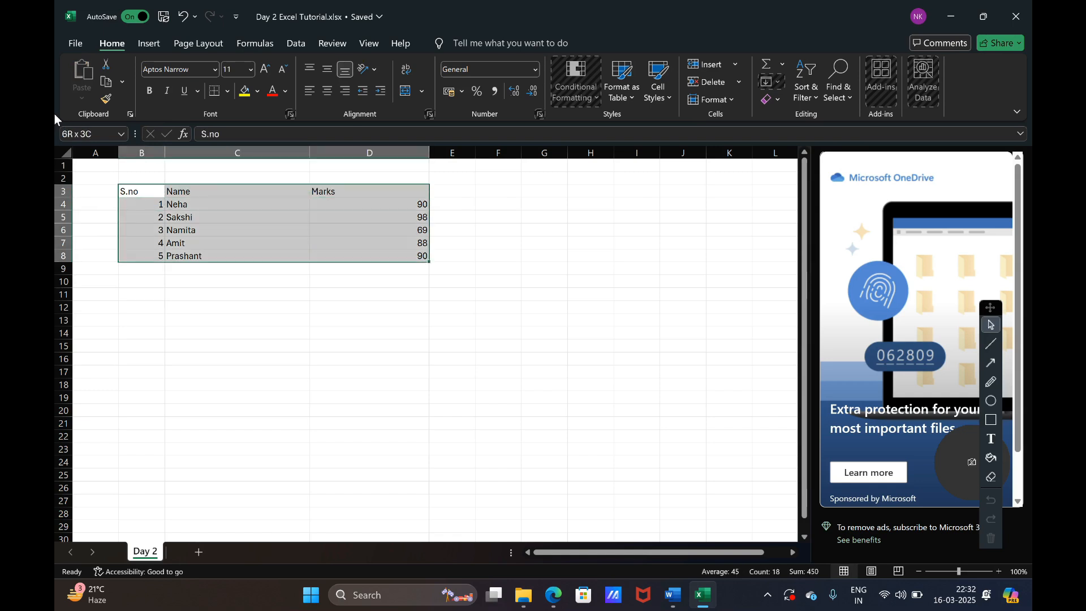
{"action": "left_click", "coordinate": [312, 90]}
{"action": "key", "text": "ctrl+z"}
{"action": "left_click", "coordinate": [397, 310]}
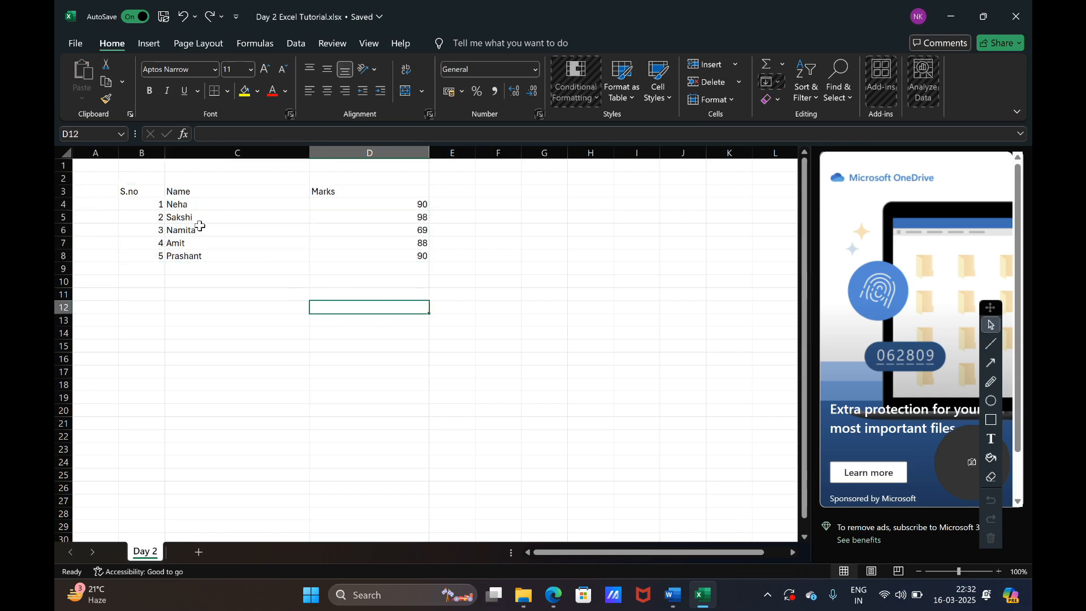
Select the serial numbers in B4 to B8 and examine how they are aligned by default.
{"action": "left_click", "coordinate": [143, 201]}
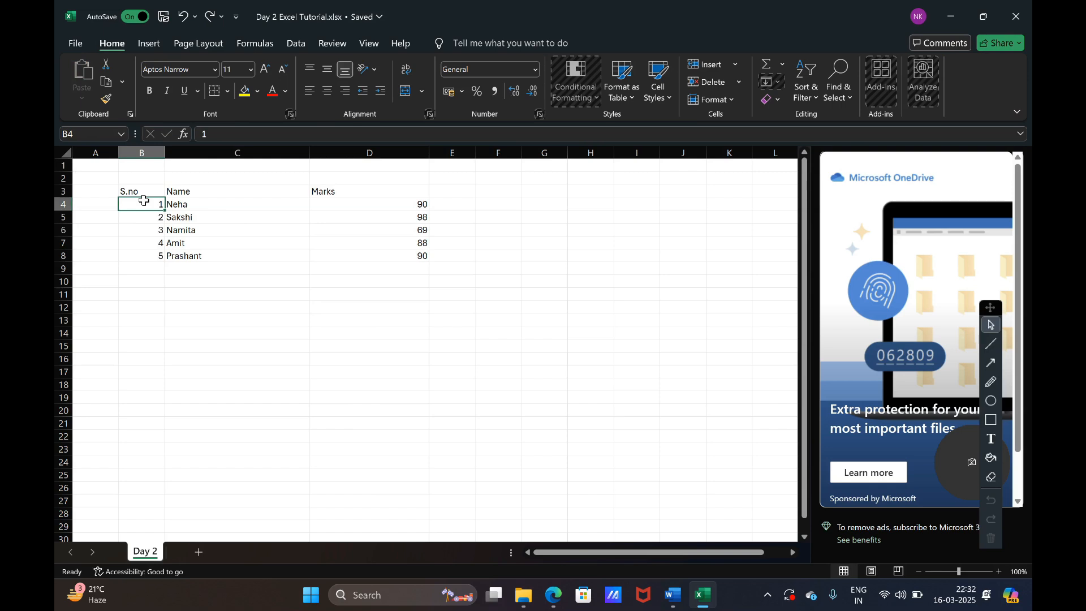
{"action": "key", "text": "ctrl+Down"}
{"action": "key", "text": "ctrl+Down"}
{"action": "key", "text": "ctrl+Up"}
{"action": "key", "text": "ctrl+Up"}
{"action": "key", "text": "ctrl+Up"}
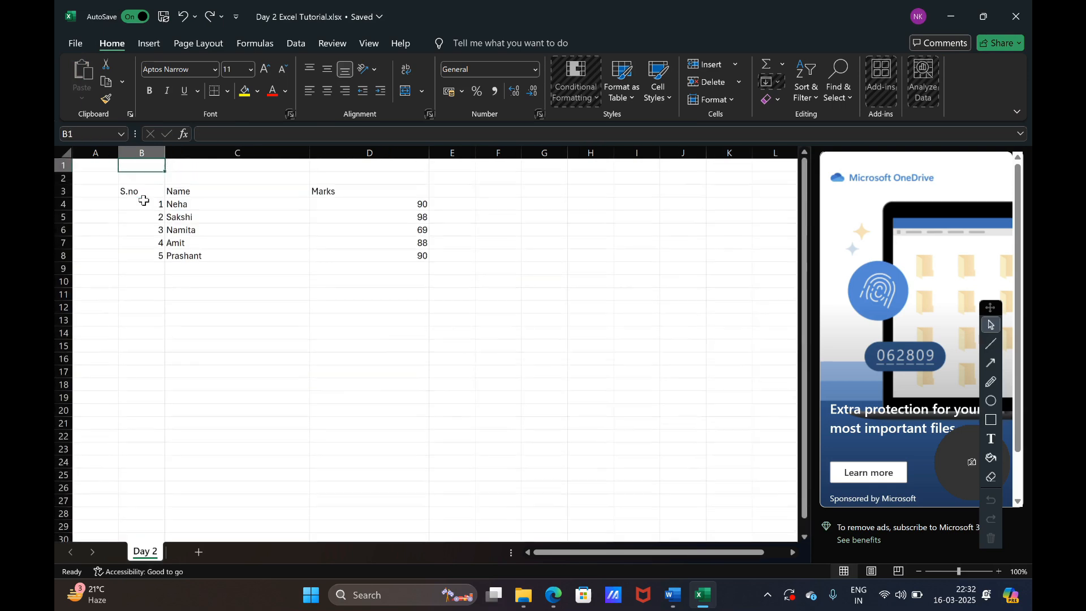
{"action": "key", "text": "Down"}
{"action": "key", "text": "Down"}
{"action": "key", "text": "Down"}
{"action": "key", "text": "shift+Down"}
{"action": "key", "text": "shift+Down"}
{"action": "key", "text": "shift+Down"}
{"action": "key", "text": "shift+Down"}
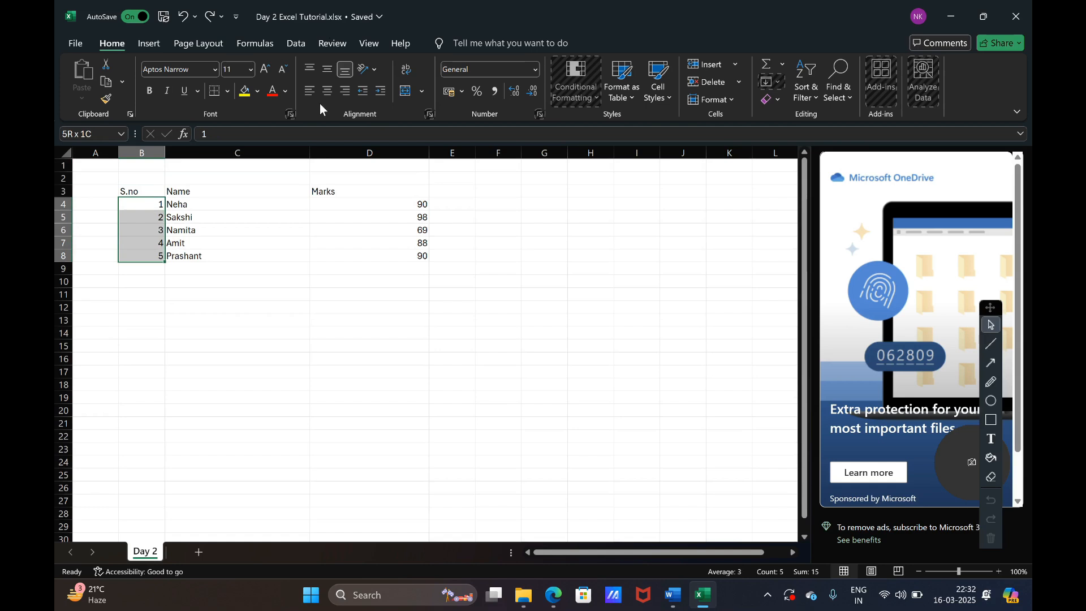
Compare the default alignment of the names in C4 to C8 with the marks in D4 to D8.
{"action": "left_click", "coordinate": [226, 204]}
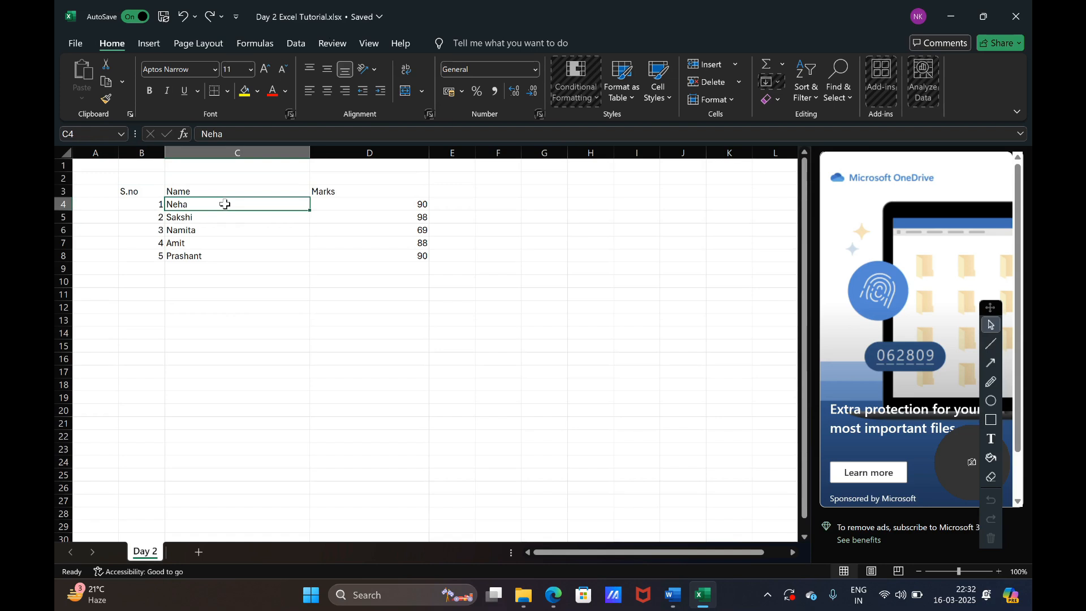
{"action": "key", "text": "ctrl+shift+Down"}
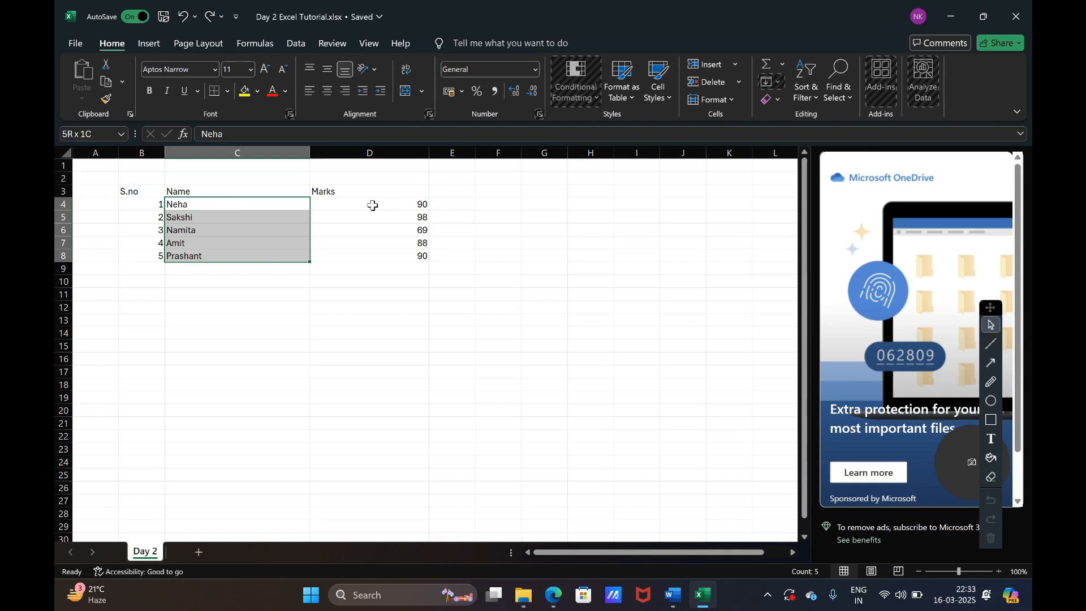
{"action": "left_click", "coordinate": [394, 203]}
{"action": "left_click_drag", "start_coordinate": [394, 203], "coordinate": [398, 259]}
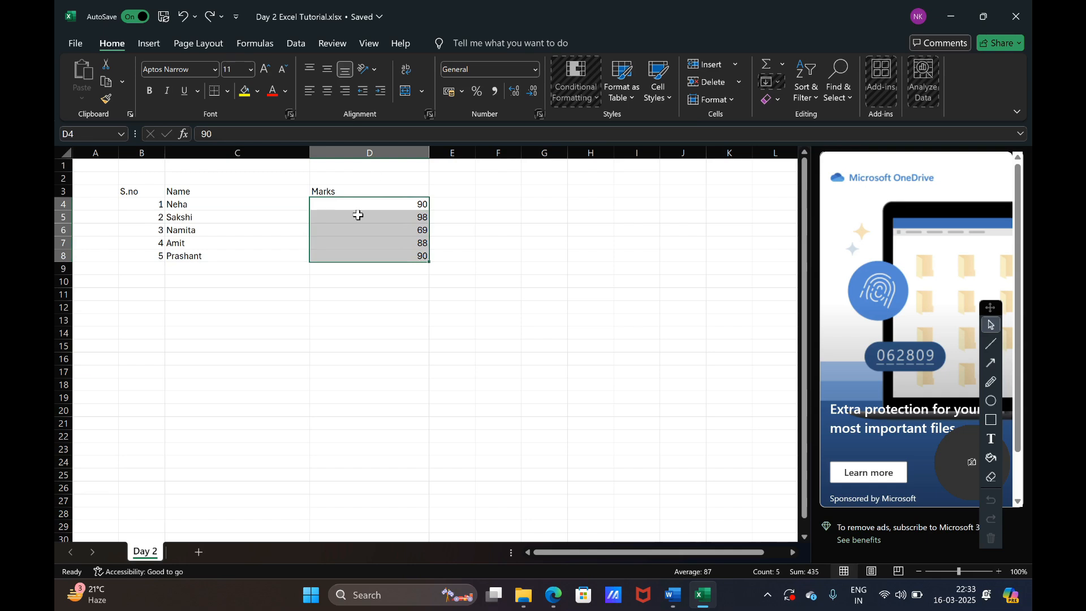
{"action": "key", "text": "Left"}
{"action": "key", "text": "Left"}
{"action": "key", "text": "Right"}
{"action": "key", "text": "Right"}
{"action": "key", "text": "Right"}
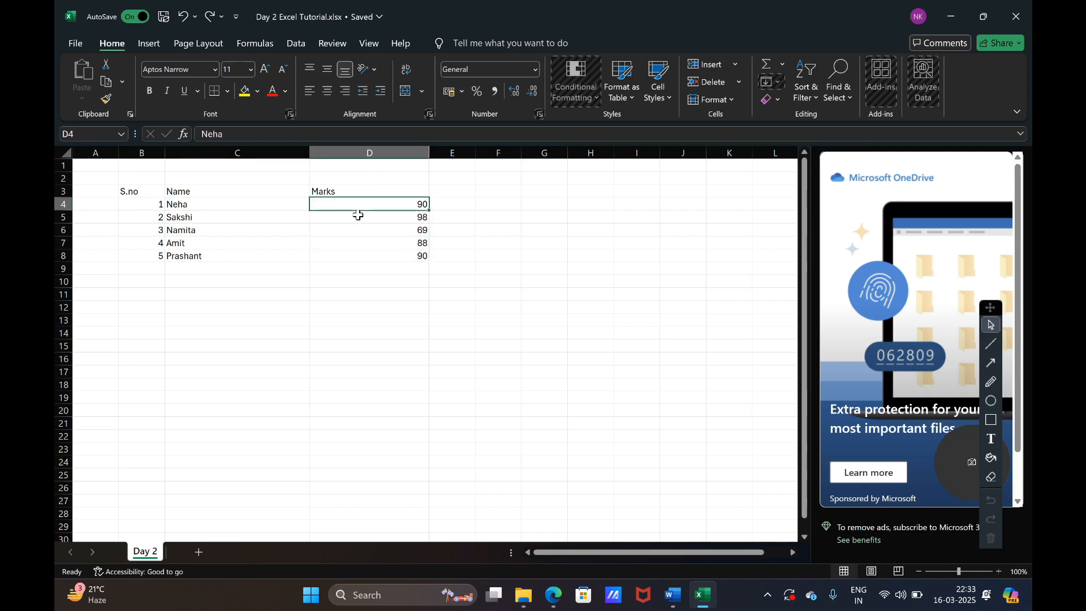
{"action": "key", "text": "Right"}
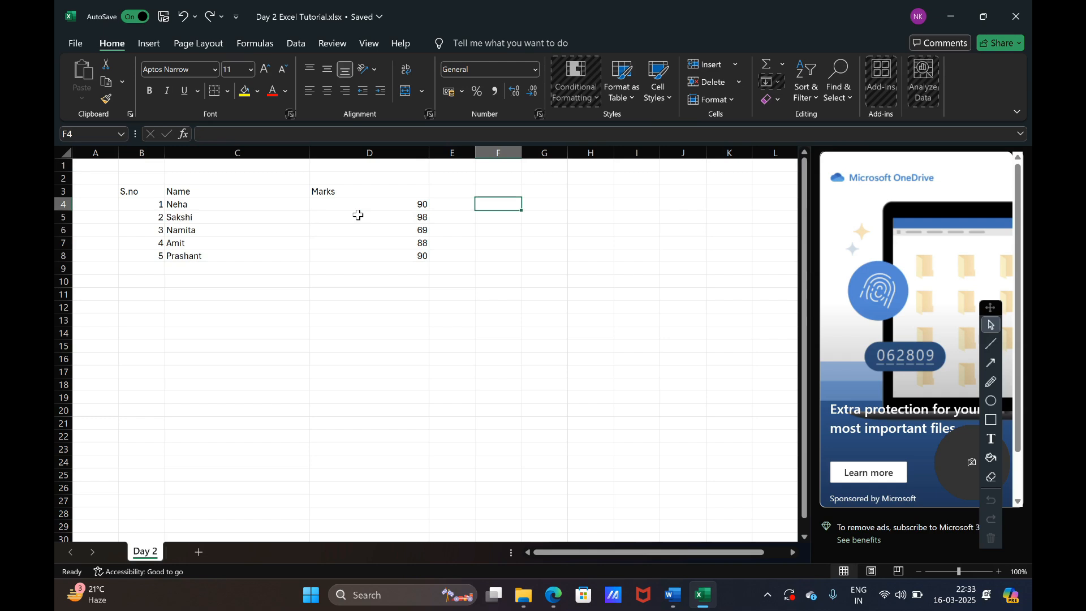
Enter the label Numbers in cell B10, below the table.
{"action": "key", "text": "Up"}
{"action": "key", "text": "Left"}
{"action": "key", "text": "Left"}
{"action": "key", "text": "Left"}
{"action": "key", "text": "Down"}
{"action": "key", "text": "Down"}
{"action": "key", "text": "Down"}
{"action": "key", "text": "Down"}
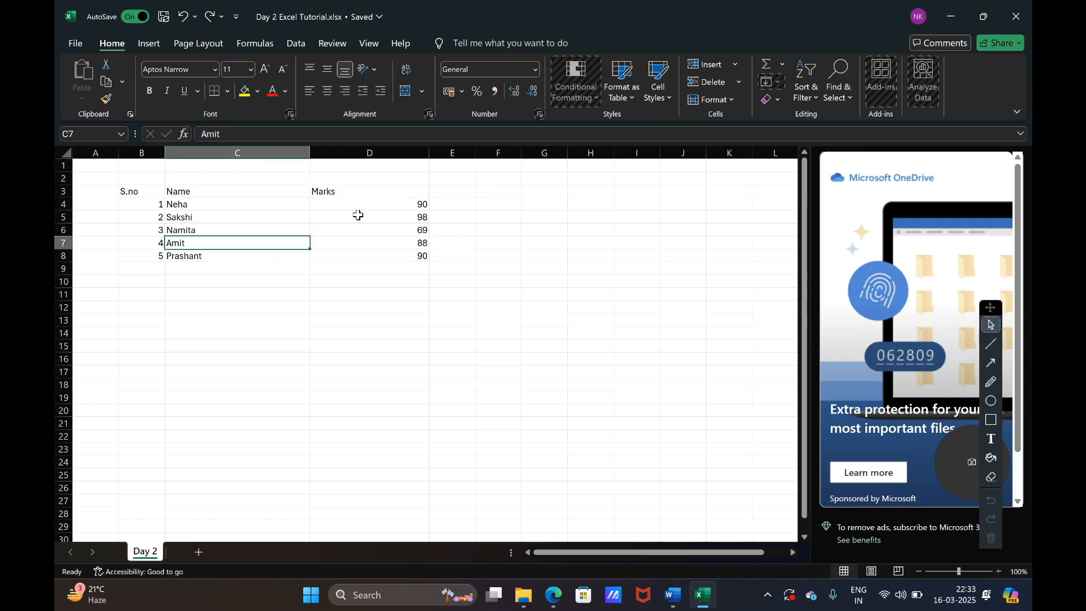
{"action": "key", "text": "Down"}
{"action": "key", "text": "Down"}
{"action": "key", "text": "Down"}
{"action": "key", "text": "Left"}
{"action": "type", "text": "Numb"}
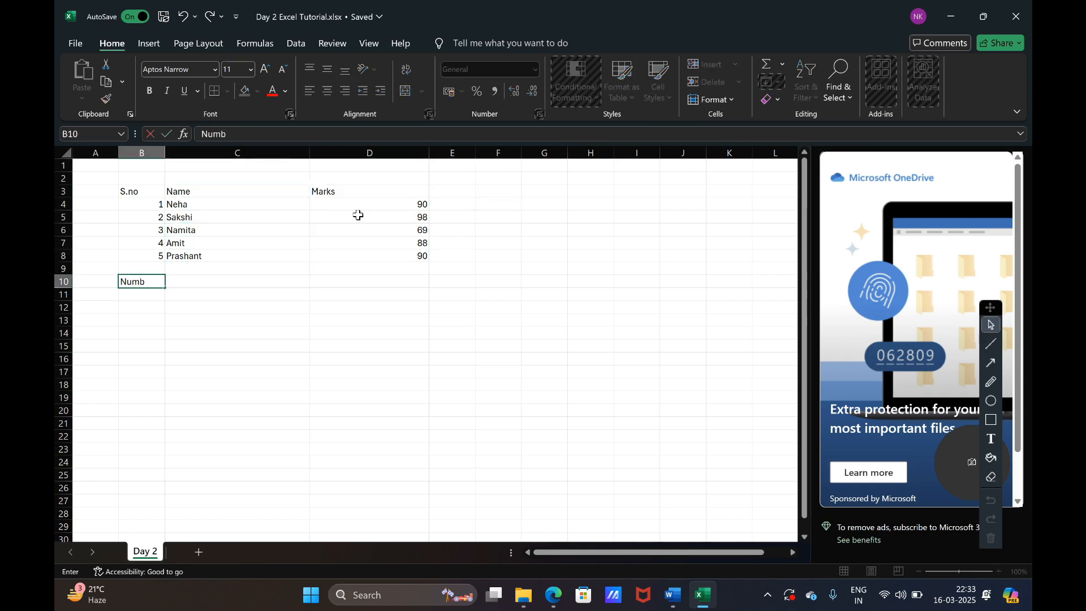
{"action": "type", "text": "ers"}
{"action": "key", "text": "Tab"}
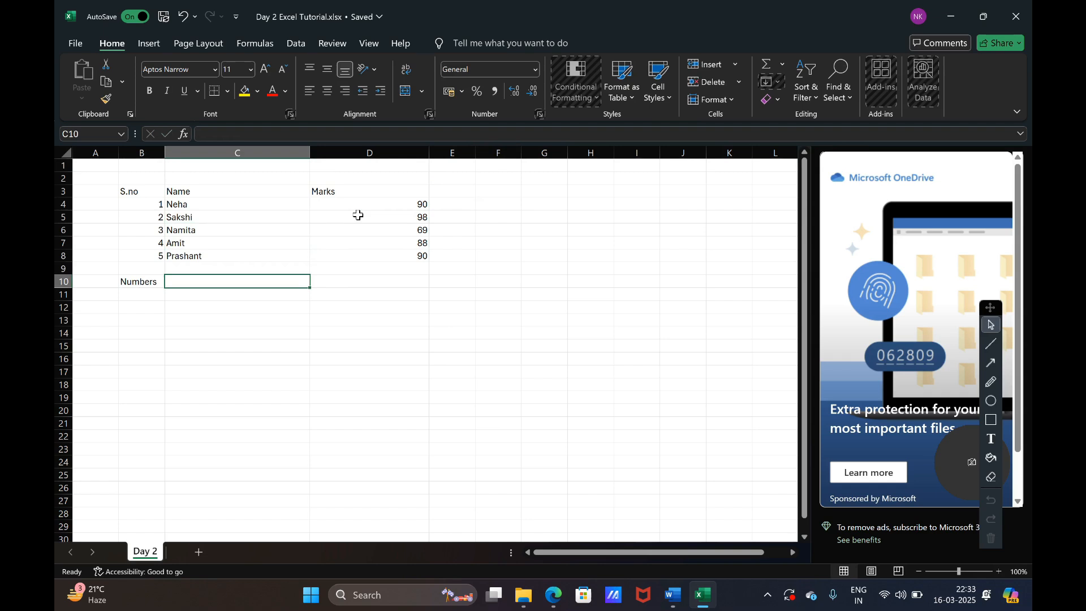
Enter "Right hand alignment" in cell C10, beside the Numbers label.
{"action": "type", "text": "Right"}
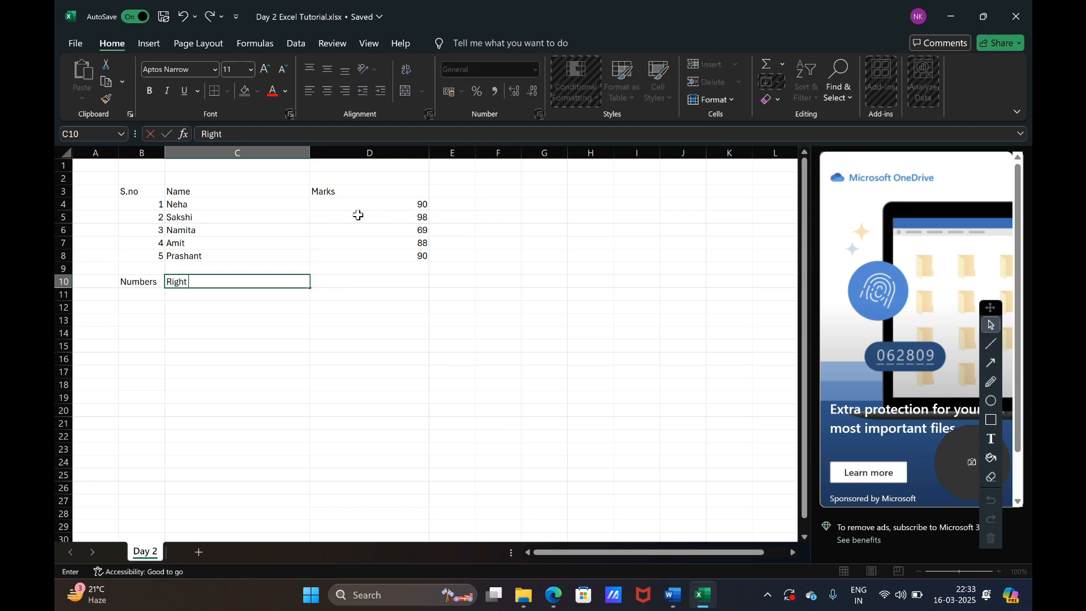
{"action": "type", "text": " hand alignment"}
{"action": "key", "text": "Return"}
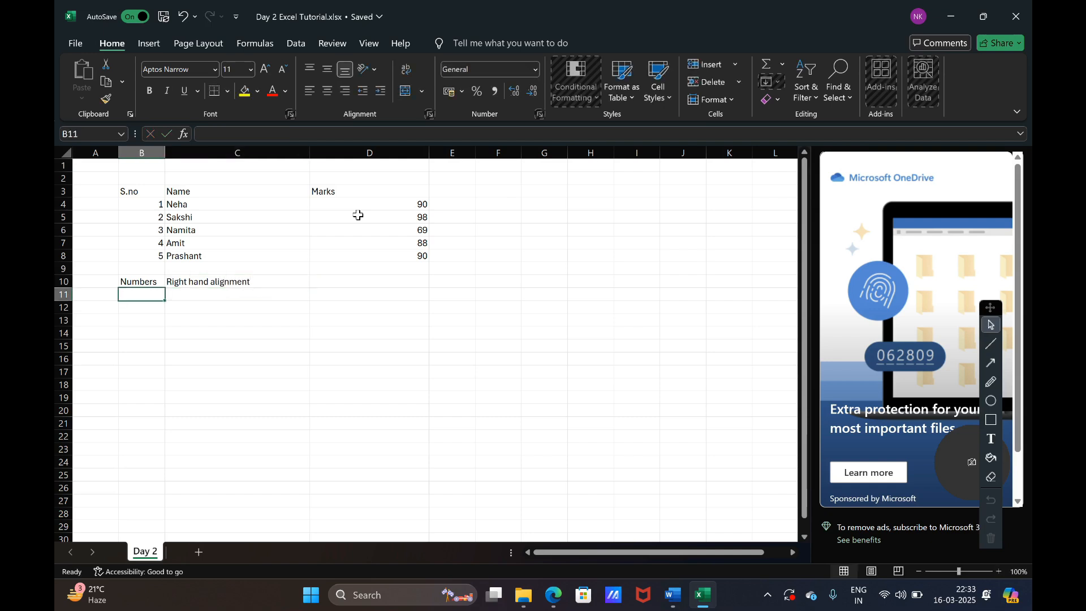
Enter Text in B11 with "Always on the left alignment" in C11, and add the label Date in B12.
{"action": "type", "text": "Text"}
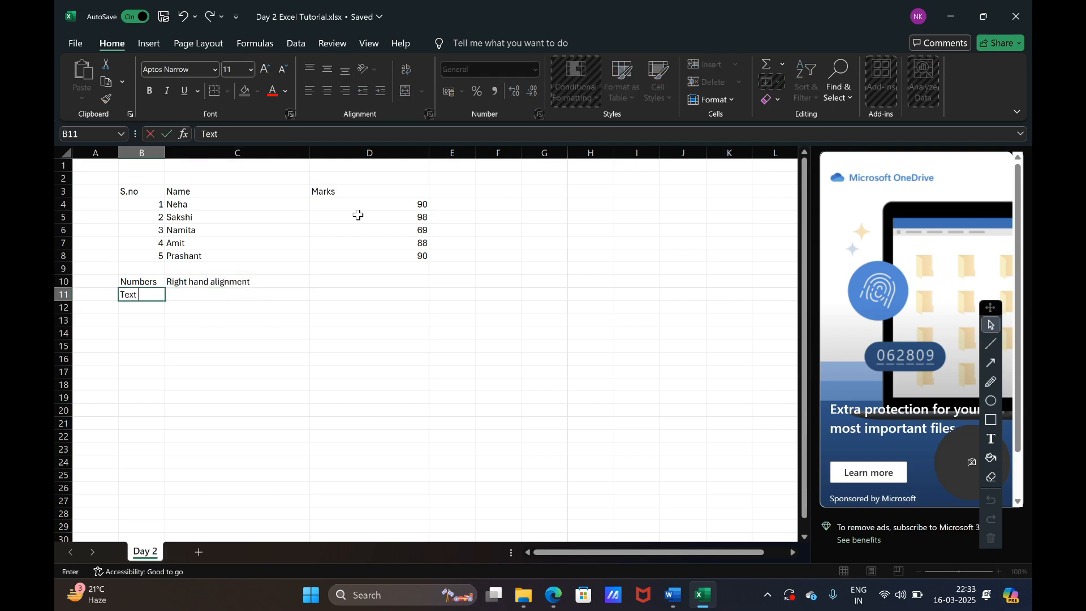
{"action": "key", "text": "Tab"}
{"action": "type", "text": "Alwa"}
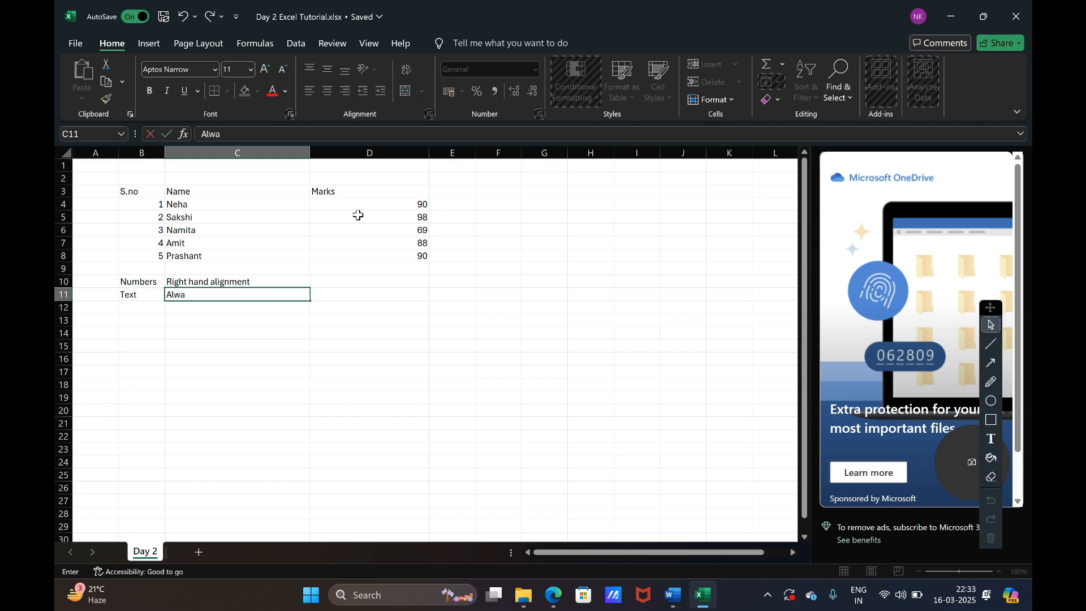
{"action": "type", "text": "ys on the left alig"}
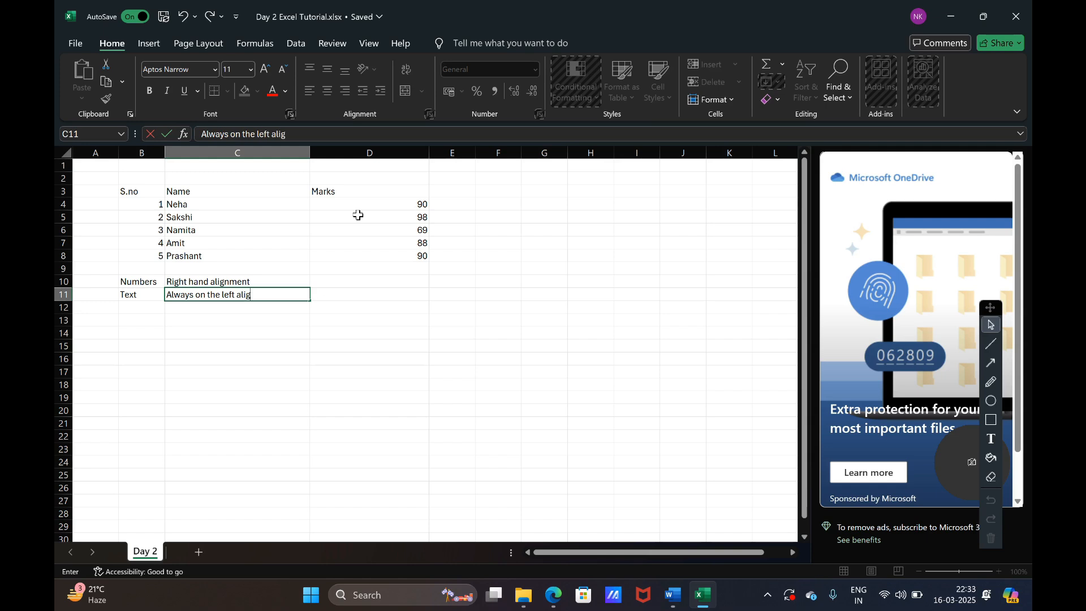
{"action": "type", "text": "nment"}
{"action": "key", "text": "Return"}
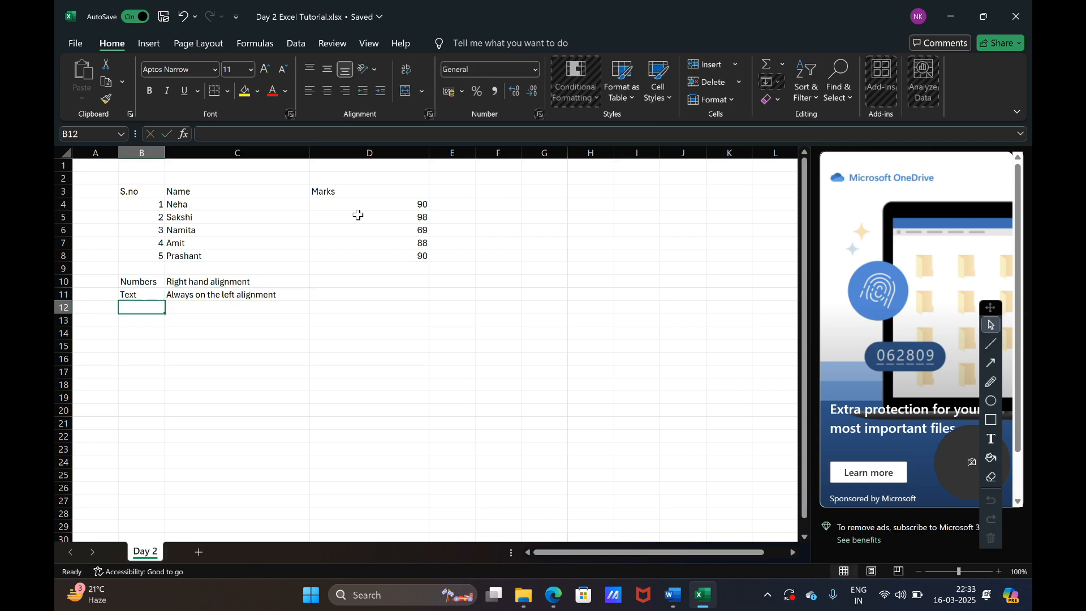
{"action": "type", "text": "Date"}
{"action": "key", "text": "Return"}
Enter the current date in cell F11 with the TODAY function.
{"action": "key", "text": "Up"}
{"action": "key", "text": "Up"}
{"action": "key", "text": "Up"}
{"action": "key", "text": "Up"}
{"action": "key", "text": "Right"}
{"action": "key", "text": "Right"}
{"action": "key", "text": "Right"}
{"action": "key", "text": "Right"}
{"action": "key", "text": "Down"}
{"action": "key", "text": "Down"}
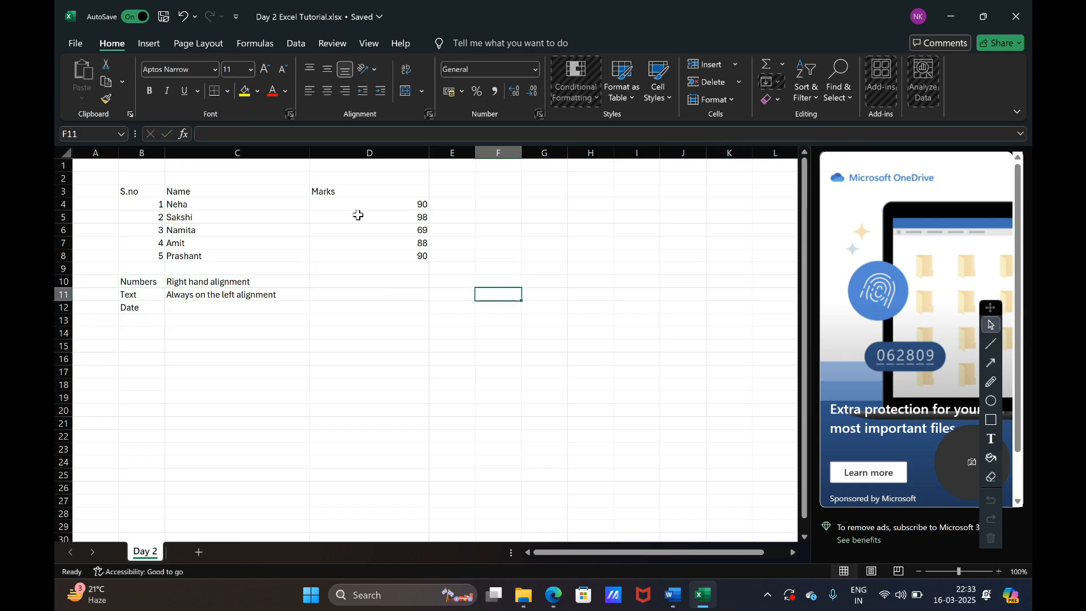
{"action": "type", "text": "="}
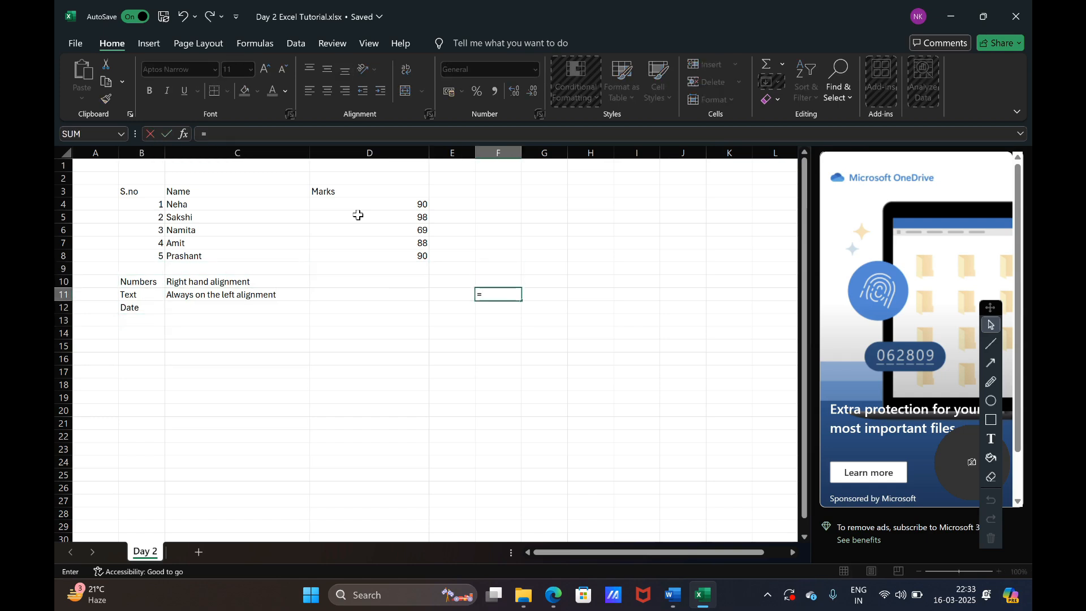
{"action": "type", "text": "today("}
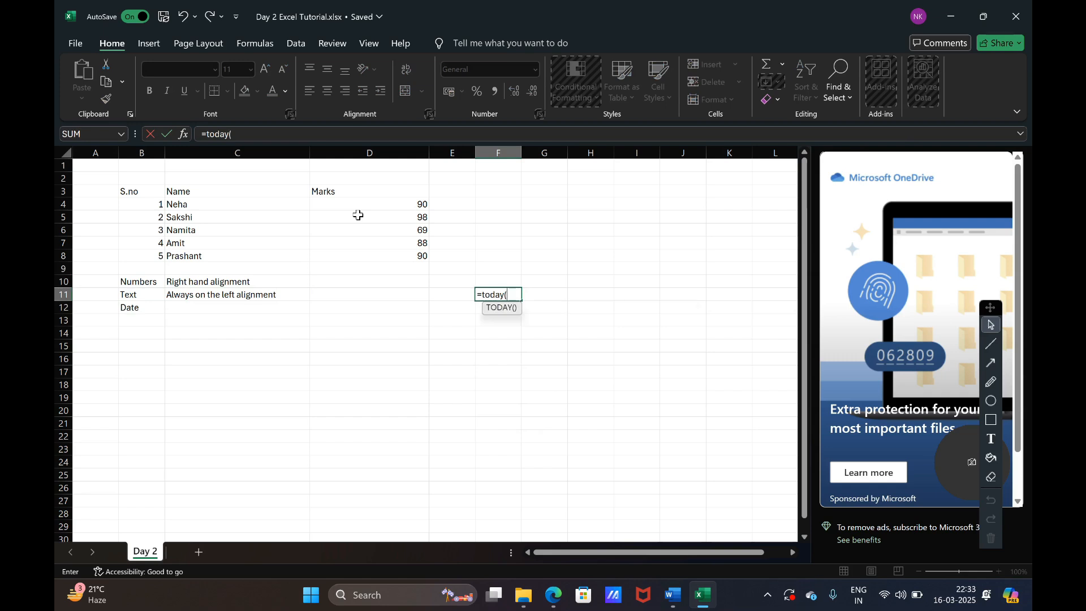
{"action": "key", "text": "Return"}
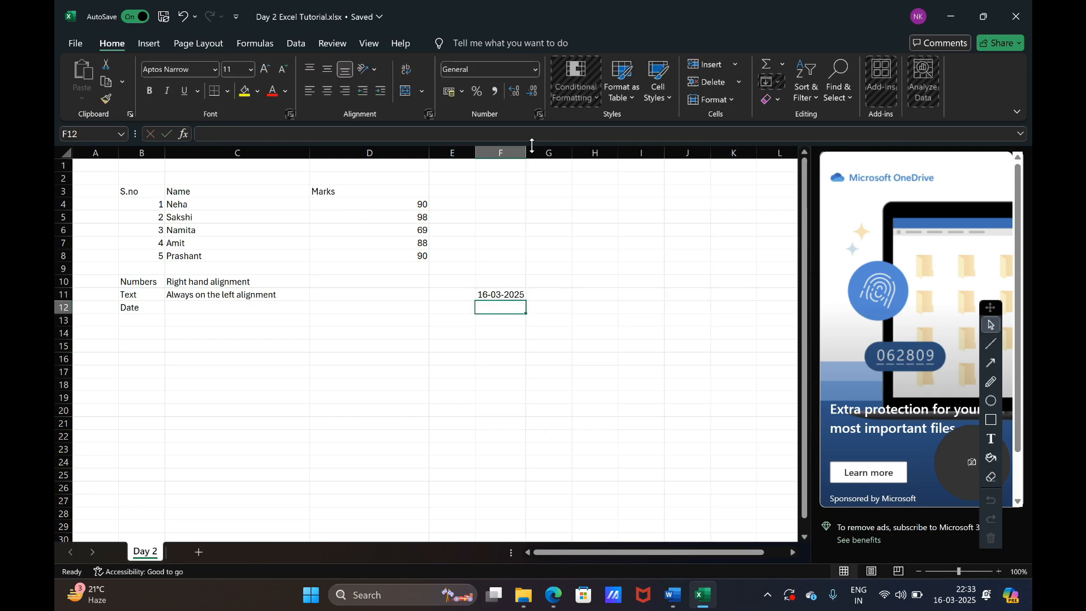
Try widening column F around the date in F11, undoing the width change.
{"action": "left_click_drag", "start_coordinate": [527, 152], "coordinate": [638, 160]}
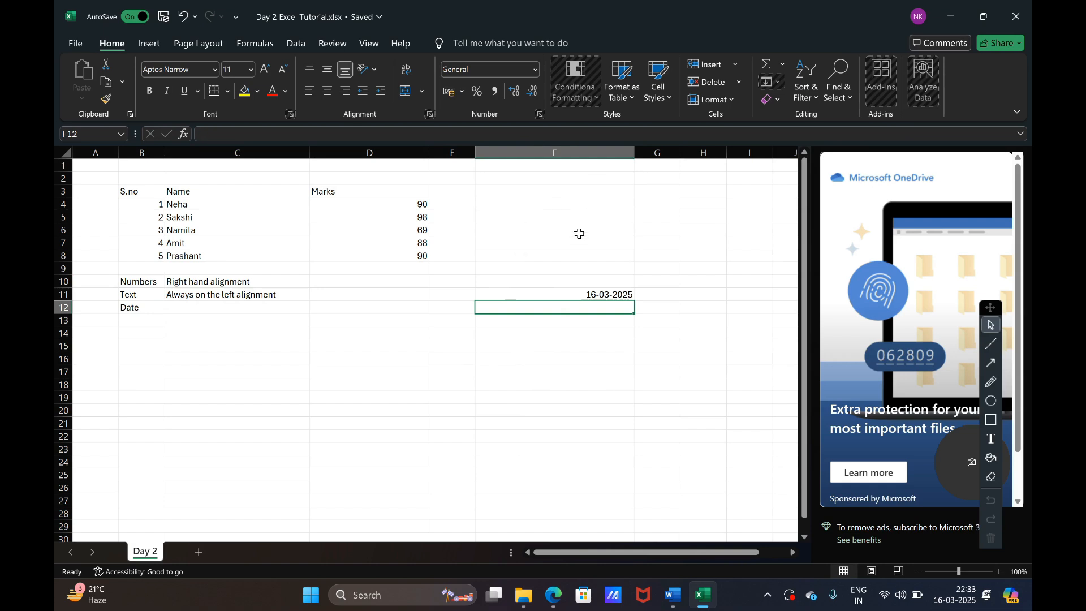
{"action": "key", "text": "ctrl+z"}
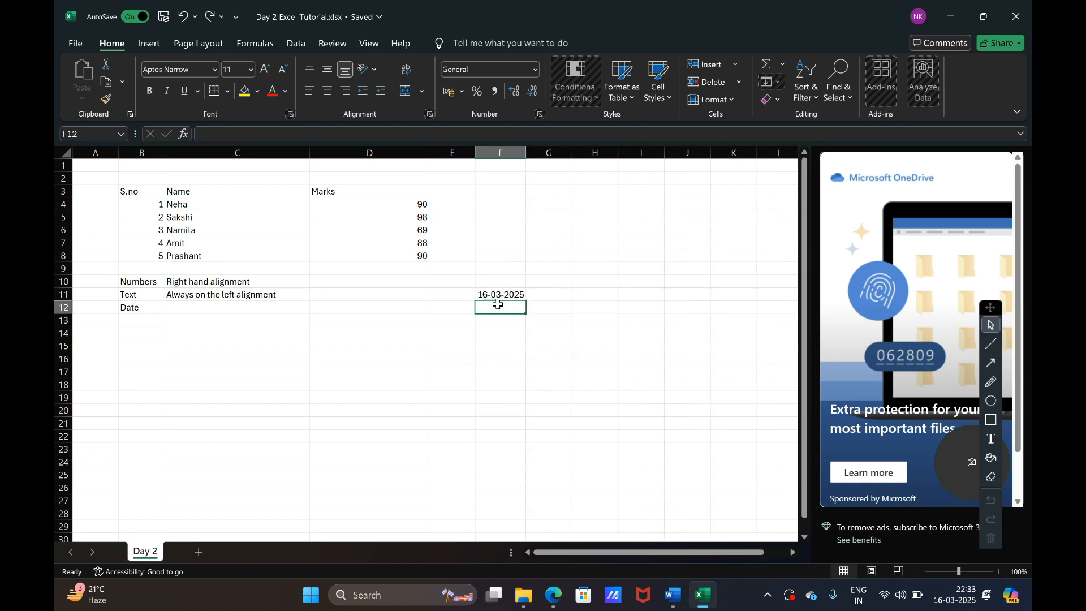
{"action": "left_click", "coordinate": [568, 293]}
{"action": "left_click", "coordinate": [508, 294]}
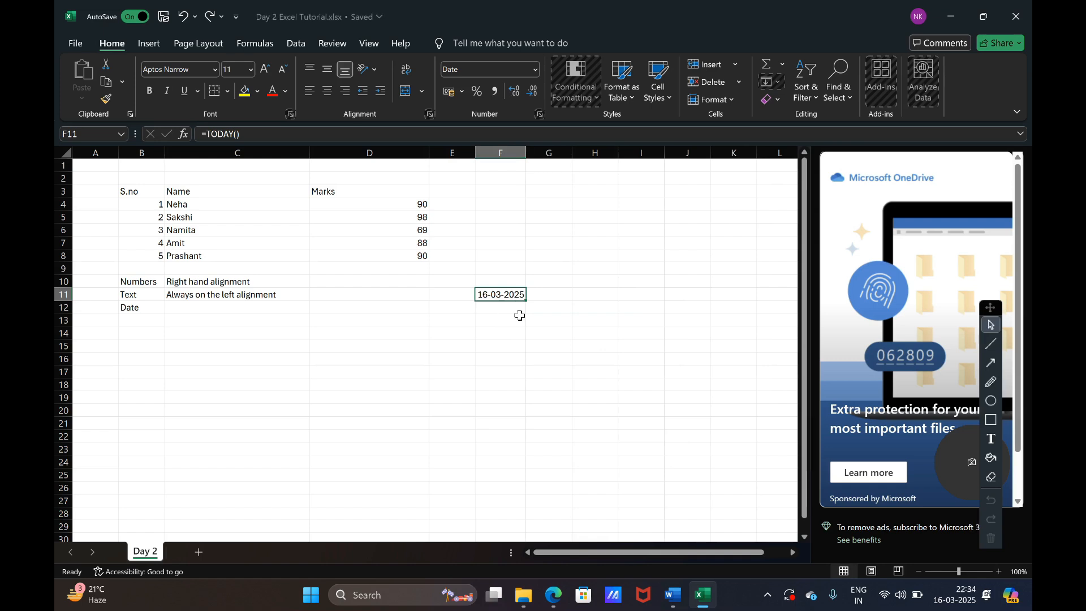
{"action": "left_click", "coordinate": [496, 152]}
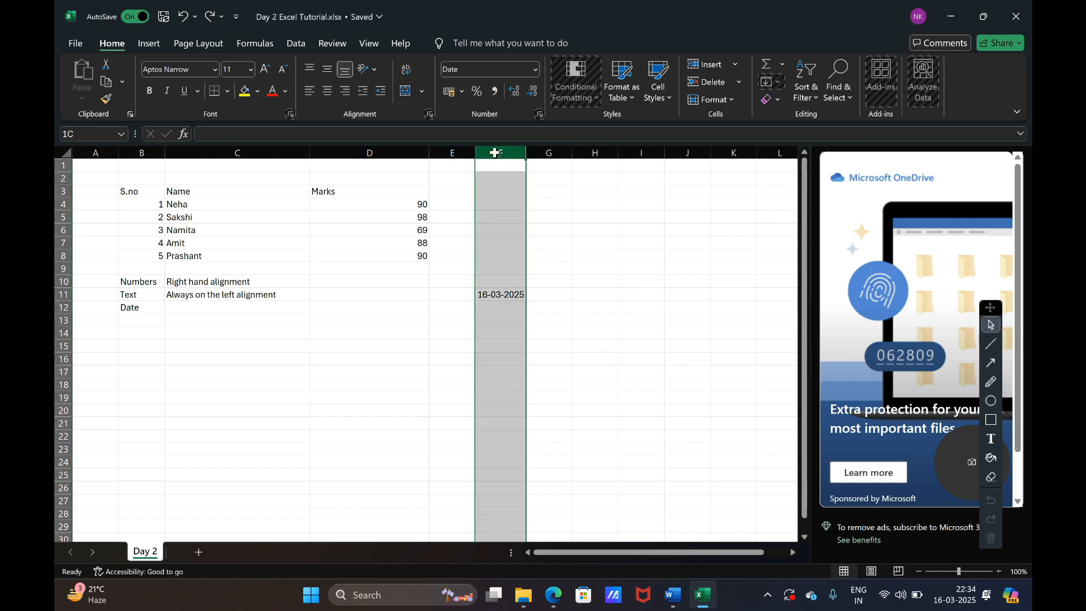
{"action": "left_click", "coordinate": [599, 217]}
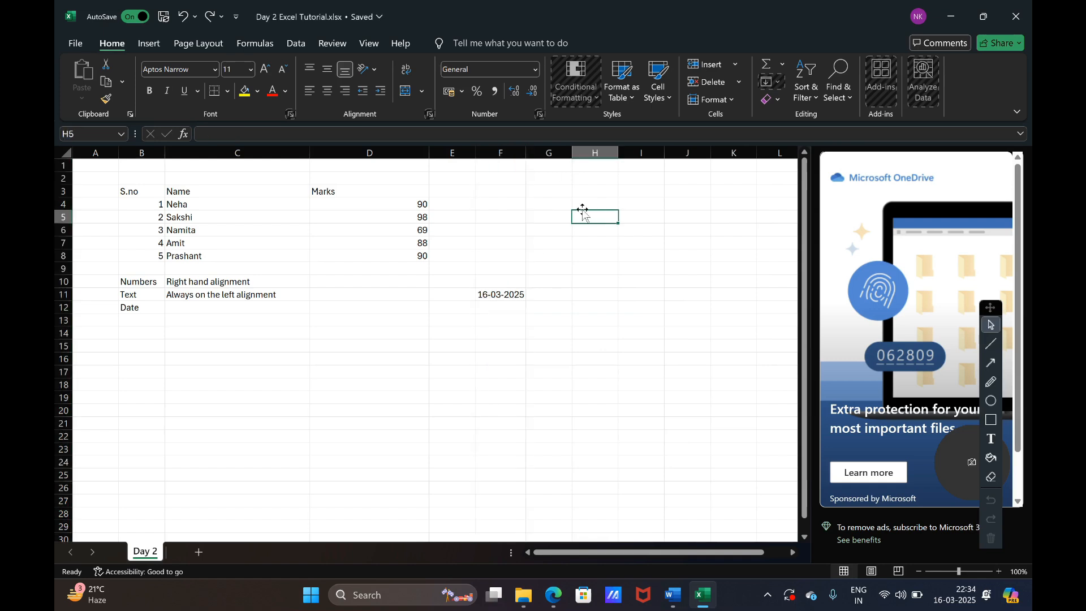
Widen column F to roughly twice its width to expose the date's alignment within its cell.
{"action": "left_click", "coordinate": [507, 148]}
{"action": "left_click_drag", "start_coordinate": [526, 154], "coordinate": [586, 160]}
{"action": "left_click", "coordinate": [662, 245]}
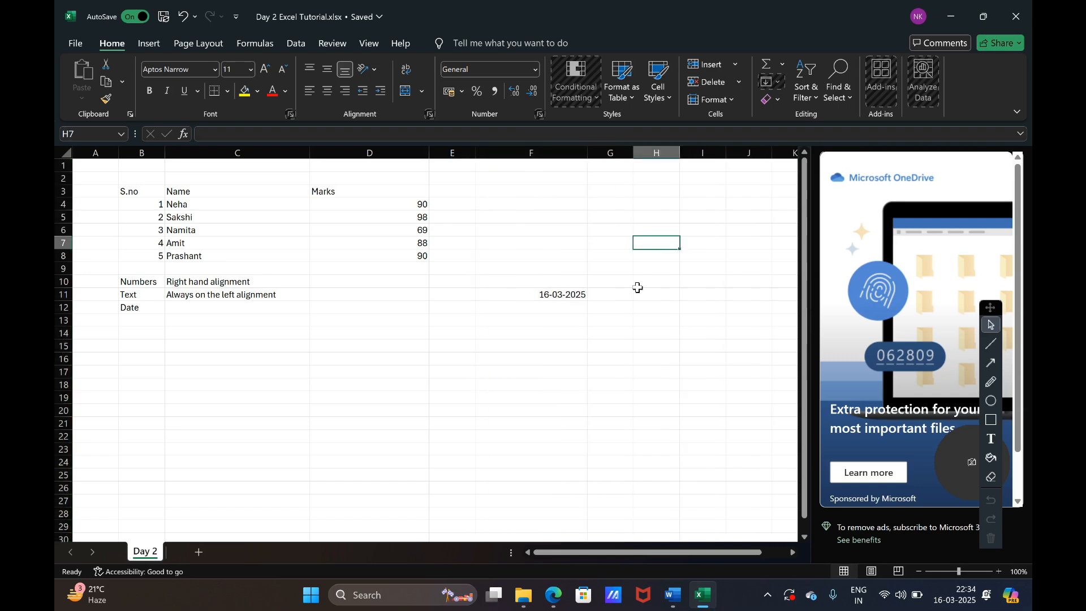
Replace the TODAY formula in F11 with its fixed value by copying the cell and pasting values over it.
{"action": "left_click", "coordinate": [497, 277]}
{"action": "key", "text": "Down"}
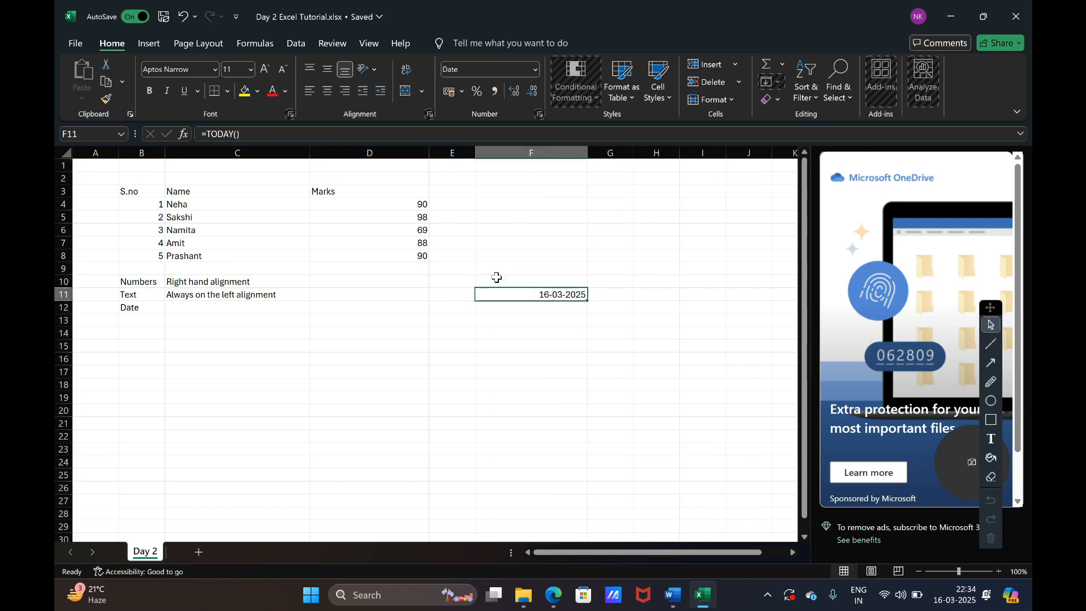
{"action": "key", "text": "ctrl+c"}
{"action": "key", "text": "alt"}
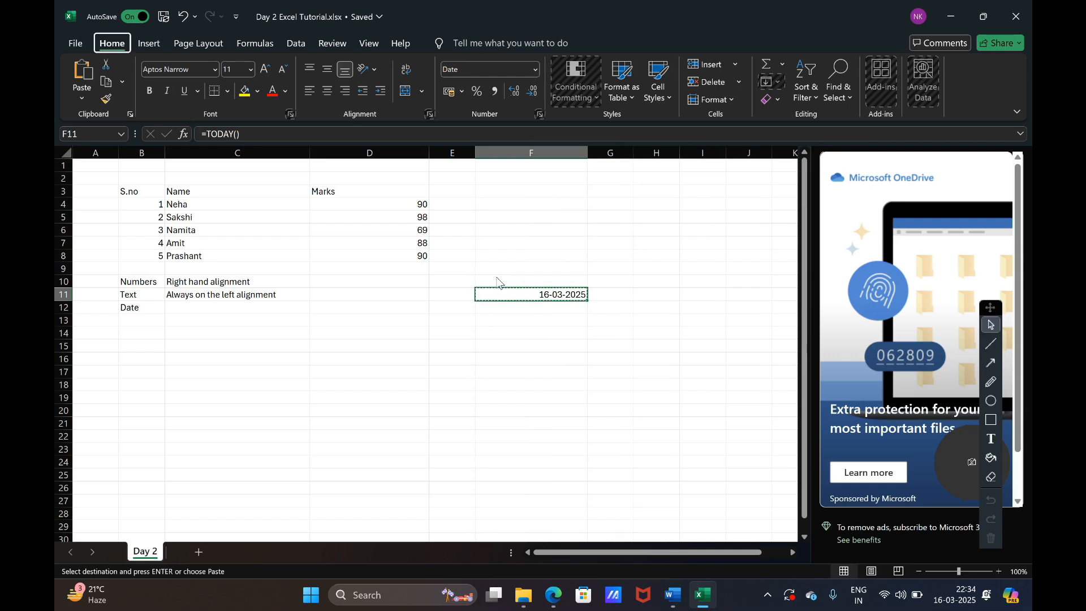
{"action": "key", "text": "h"}
{"action": "key", "text": "v"}
{"action": "key", "text": "v"}
{"action": "key", "text": "Escape"}
{"action": "key", "text": "Right"}
{"action": "key", "text": "Left"}
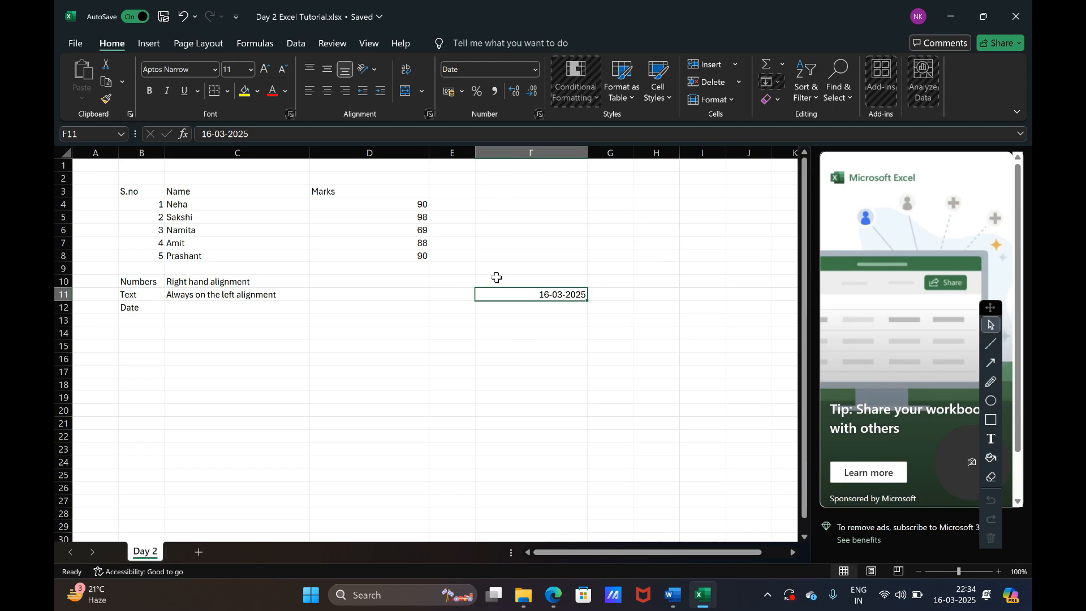
Copy "Right hand alignment" from C10 into C12, beside the Date label.
{"action": "key", "text": "Left"}
{"action": "key", "text": "Left"}
{"action": "key", "text": "Left"}
{"action": "key", "text": "Left"}
{"action": "key", "text": "Up"}
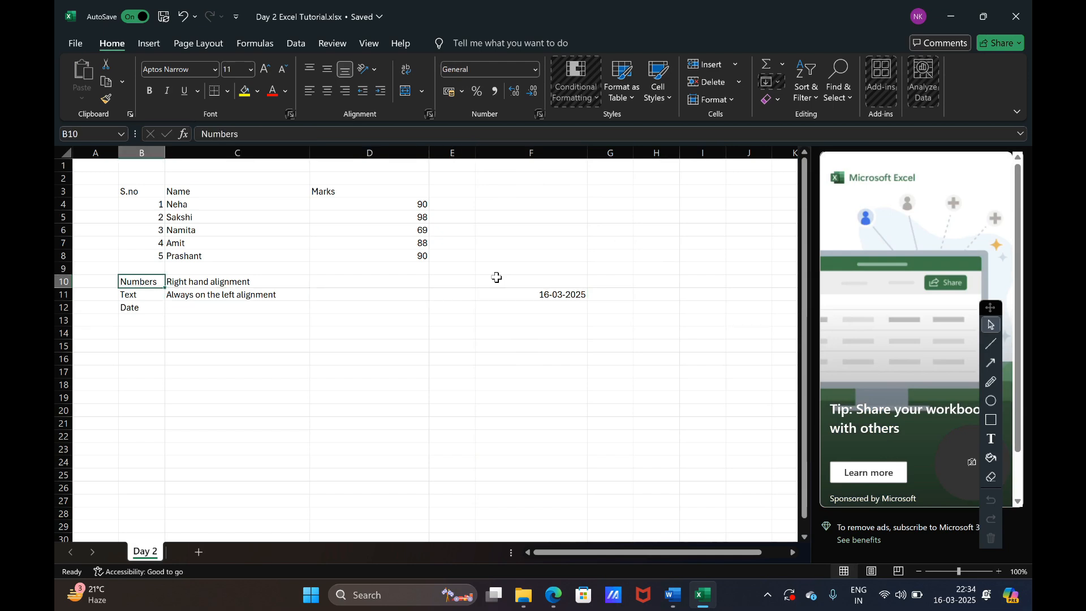
{"action": "key", "text": "Right"}
{"action": "key", "text": "ctrl+c"}
{"action": "key", "text": "Down"}
{"action": "key", "text": "Down"}
{"action": "key", "text": "Down"}
{"action": "key", "text": "Up"}
{"action": "key", "text": "ctrl+v"}
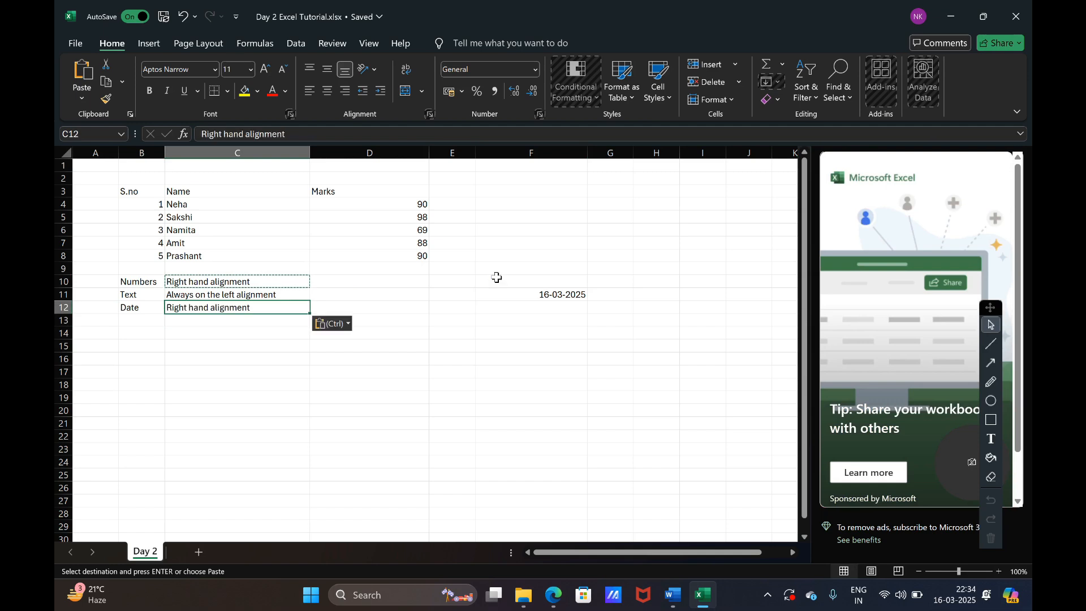
{"action": "key", "text": "Down"}
{"action": "key", "text": "Escape"}
Enter the label Error in cell B13, below Date.
{"action": "key", "text": "Left"}
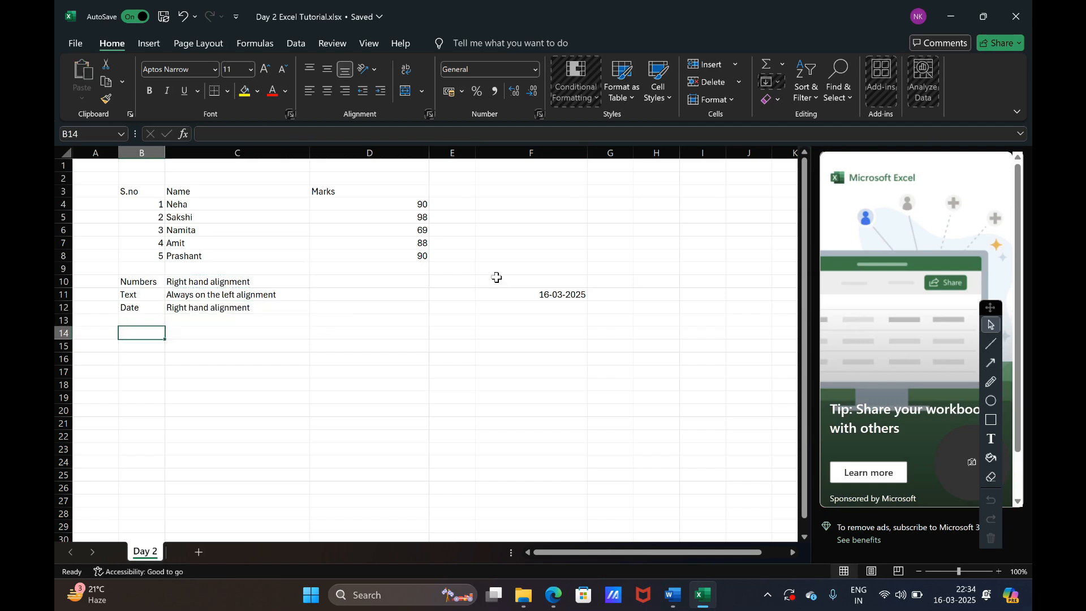
{"action": "type", "text": "Erors"}
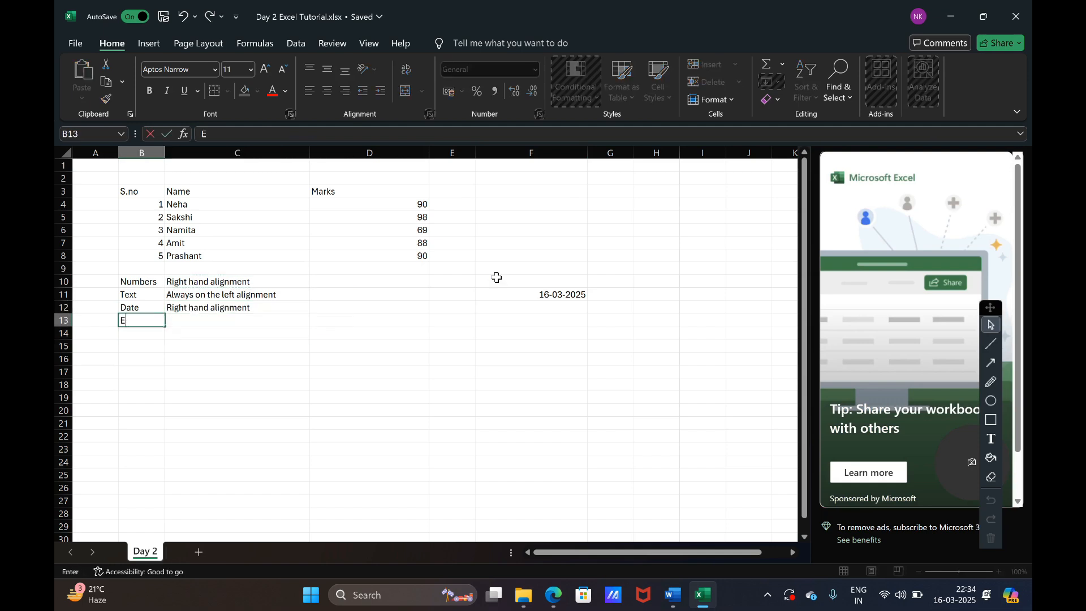
{"action": "key", "text": "BackSpace"}
{"action": "key", "text": "BackSpace"}
{"action": "key", "text": "BackSpace"}
{"action": "type", "text": "ror"}
{"action": "key", "text": "Return"}
Start a VLOOKUP formula in cell F4 with C4 as the lookup value.
{"action": "key", "text": "Up"}
{"action": "key", "text": "Up"}
{"action": "key", "text": "Up"}
{"action": "key", "text": "Right"}
{"action": "key", "text": "Right"}
{"action": "key", "text": "Right"}
{"action": "key", "text": "Right"}
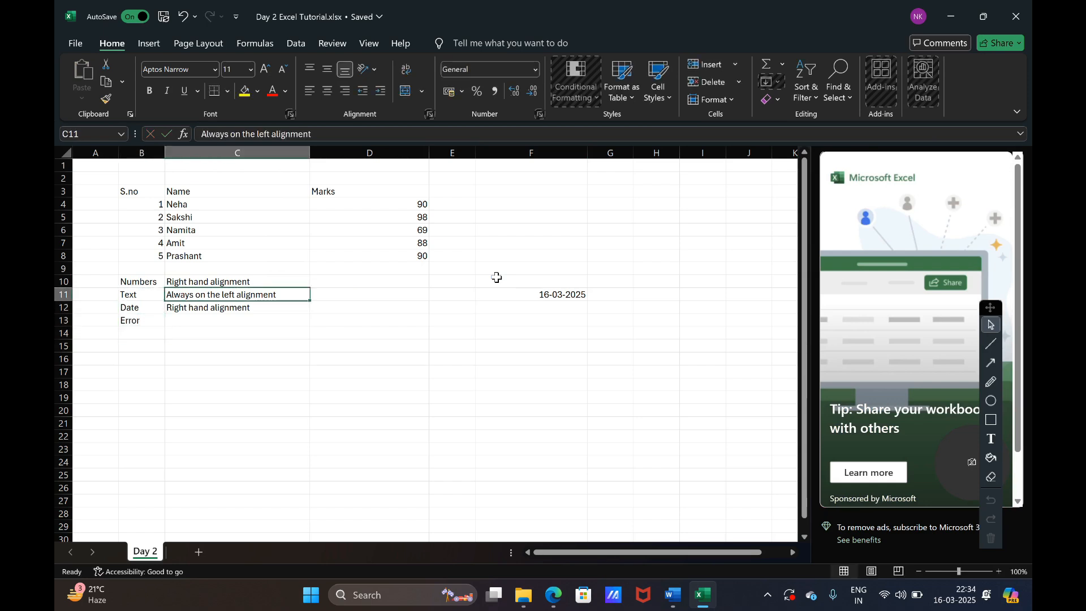
{"action": "key", "text": "Down"}
{"action": "key", "text": "Down"}
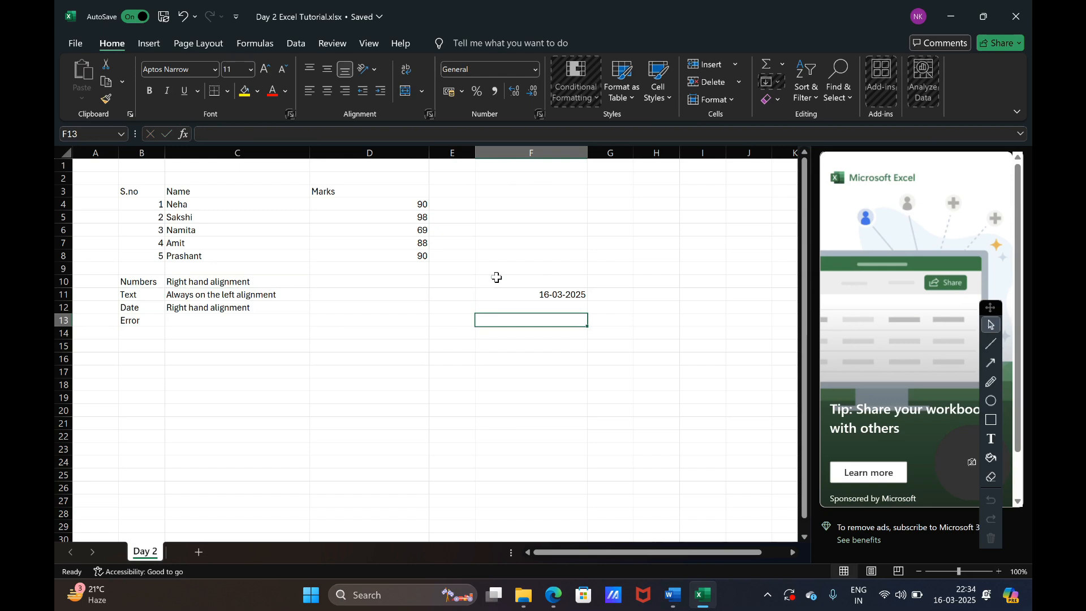
{"action": "key", "text": "Up"}
{"action": "key", "text": "Up"}
{"action": "key", "text": "Up"}
{"action": "key", "text": "Up"}
{"action": "key", "text": "Up"}
{"action": "key", "text": "Up"}
{"action": "key", "text": "Up"}
{"action": "key", "text": "Up"}
{"action": "key", "text": "Up"}
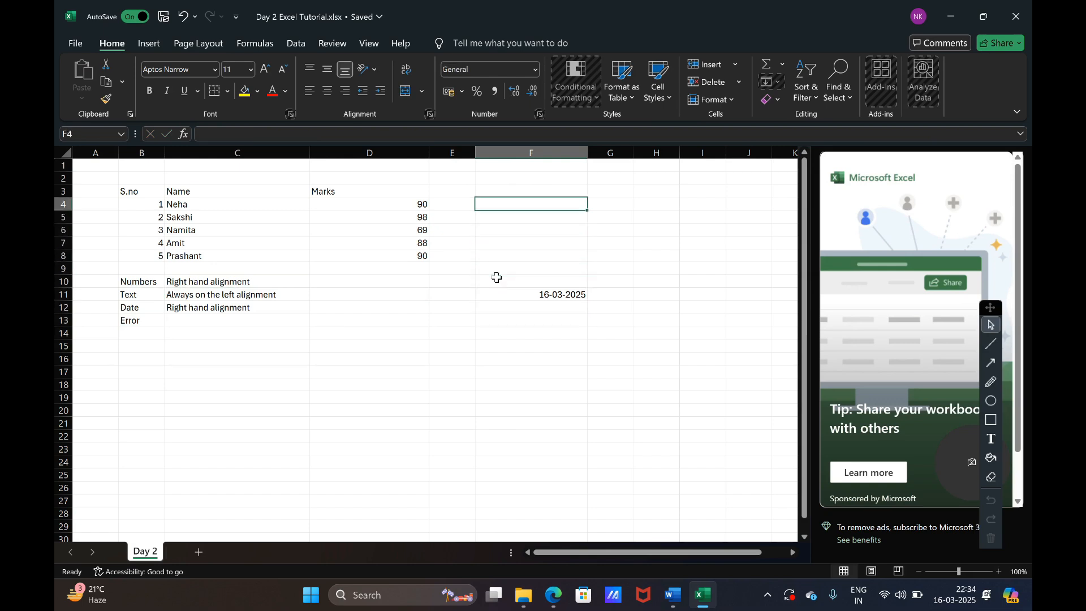
{"action": "type", "text": "=VLOOKUP("}
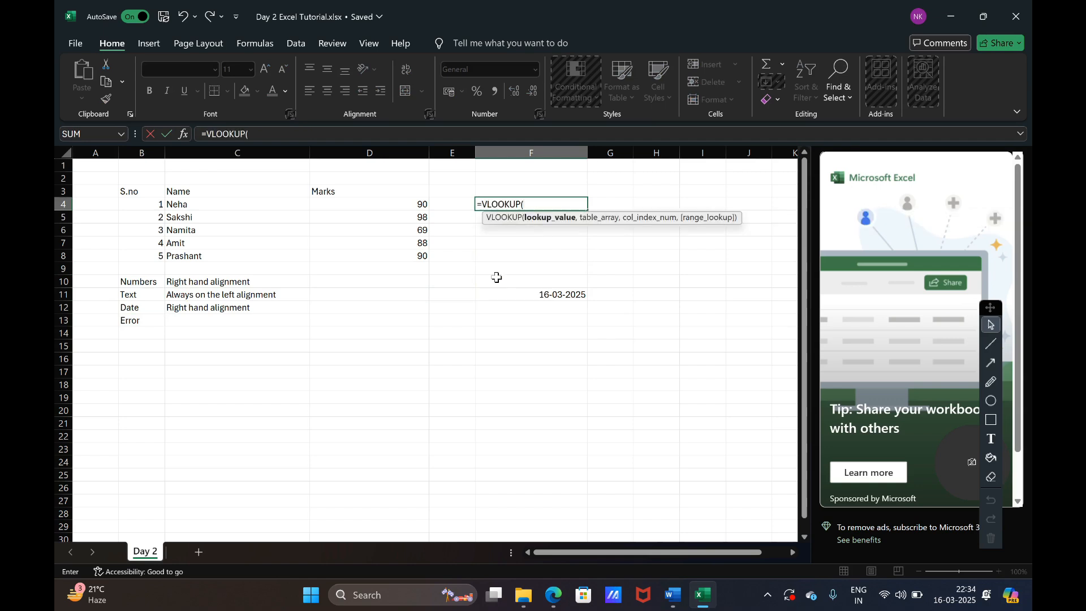
{"action": "key", "text": "Left"}
{"action": "key", "text": "Left"}
{"action": "key", "text": "Left"}
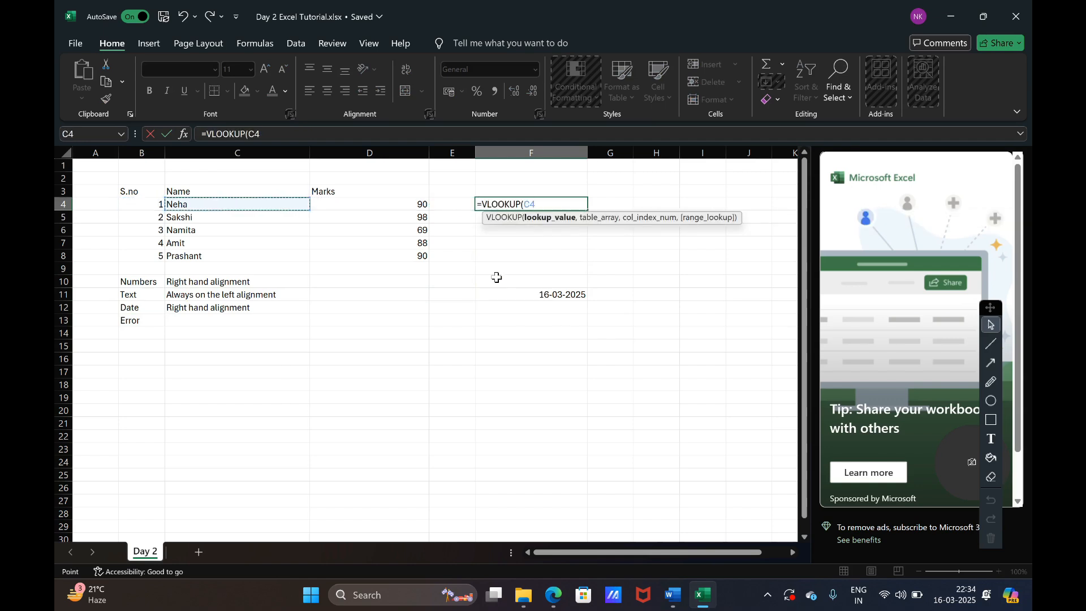
Complete the F4 VLOOKUP formula with table array C4:D8, column index 2 and range lookup 0.
{"action": "type", "text": ","}
{"action": "key", "text": "Left"}
{"action": "key", "text": "Left"}
{"action": "key", "text": "Left"}
{"action": "key", "text": "Left"}
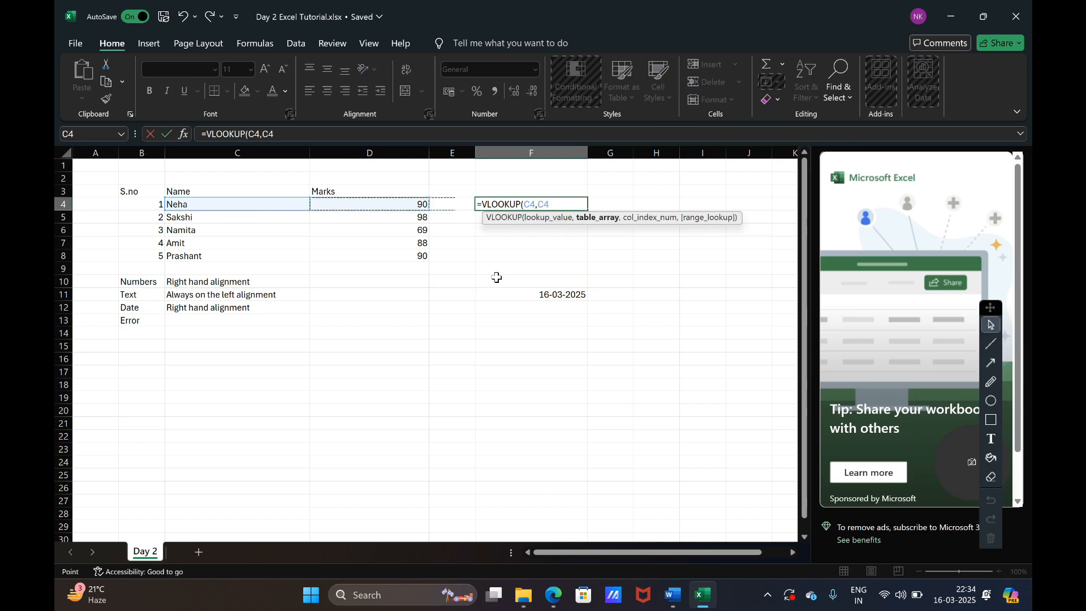
{"action": "key", "text": "Right"}
{"action": "key", "text": "shift+Down"}
{"action": "key", "text": "shift+Down"}
{"action": "key", "text": "shift+Down"}
{"action": "key", "text": "shift+Down"}
{"action": "key", "text": "shift+Right"}
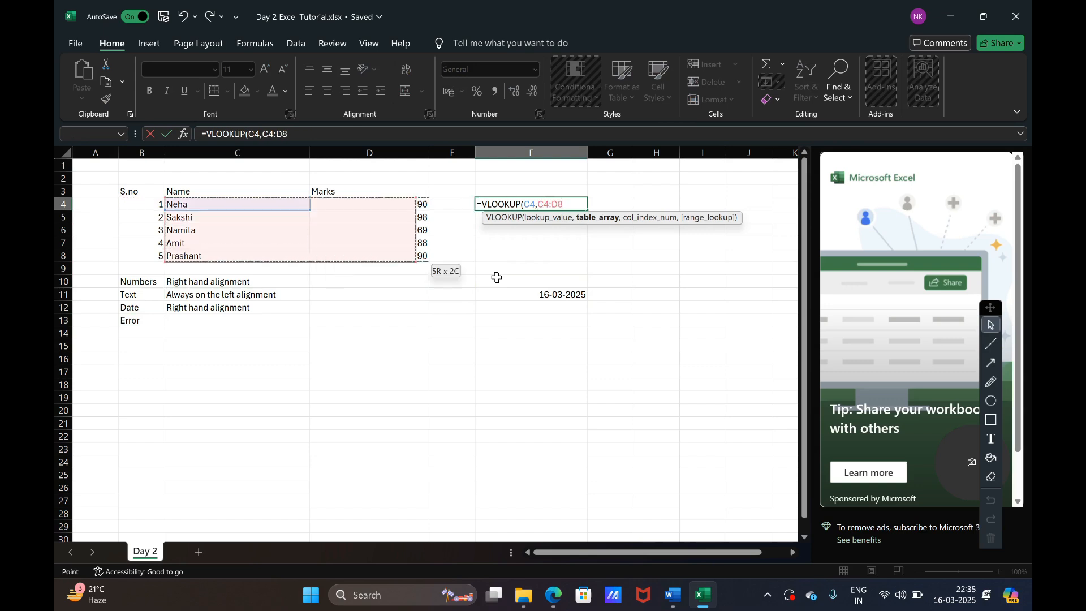
{"action": "type", "text": ",2,"}
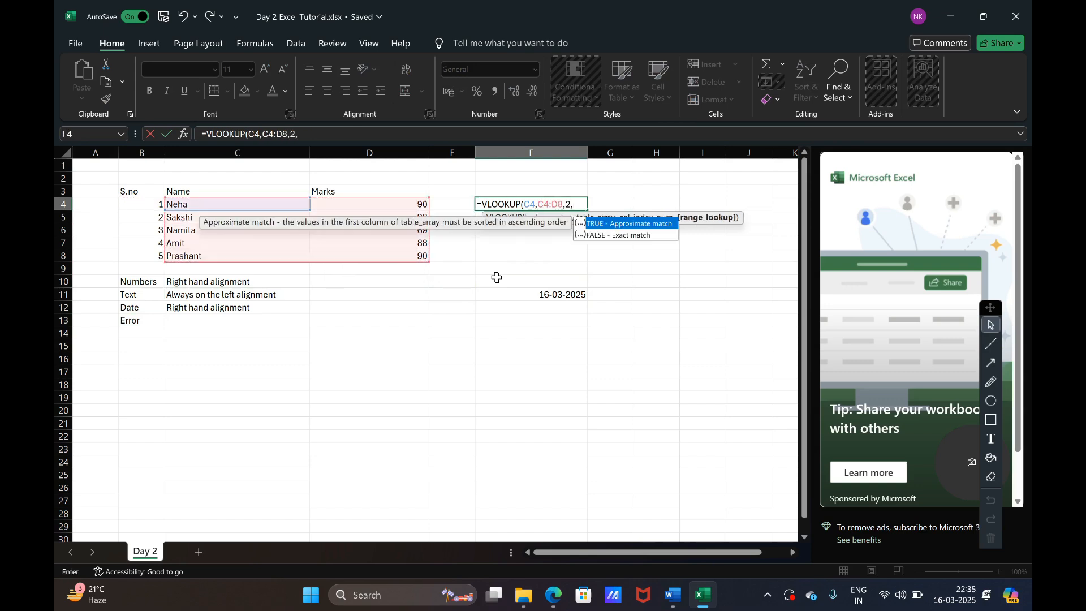
{"action": "type", "text": "0)"}
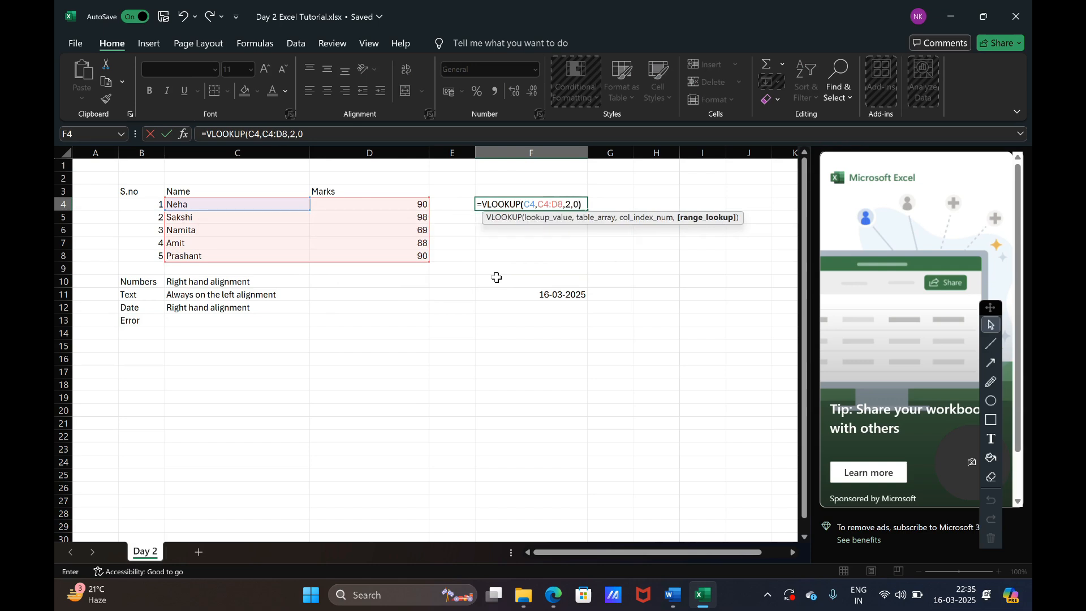
{"action": "key", "text": "Return"}
Fill the VLOOKUP formula from F4 down to F8 and select the filled results.
{"action": "key", "text": "Up"}
{"action": "key", "text": "shift+Down"}
{"action": "key", "text": "shift+Down"}
{"action": "key", "text": "shift+Down"}
{"action": "key", "text": "shift+Down"}
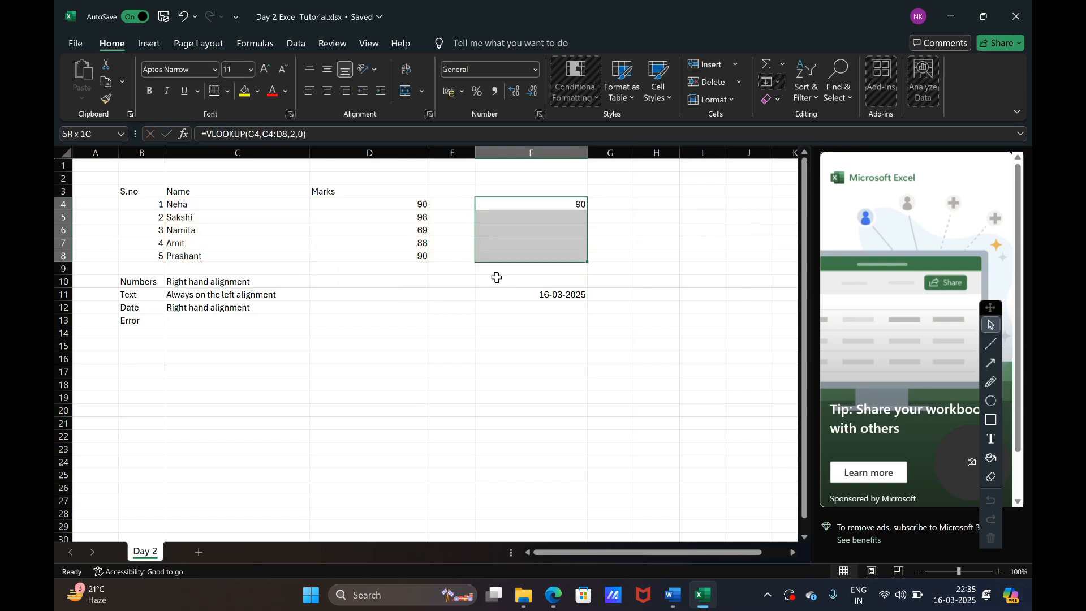
{"action": "key", "text": "ctrl+d"}
{"action": "left_click", "coordinate": [764, 272]}
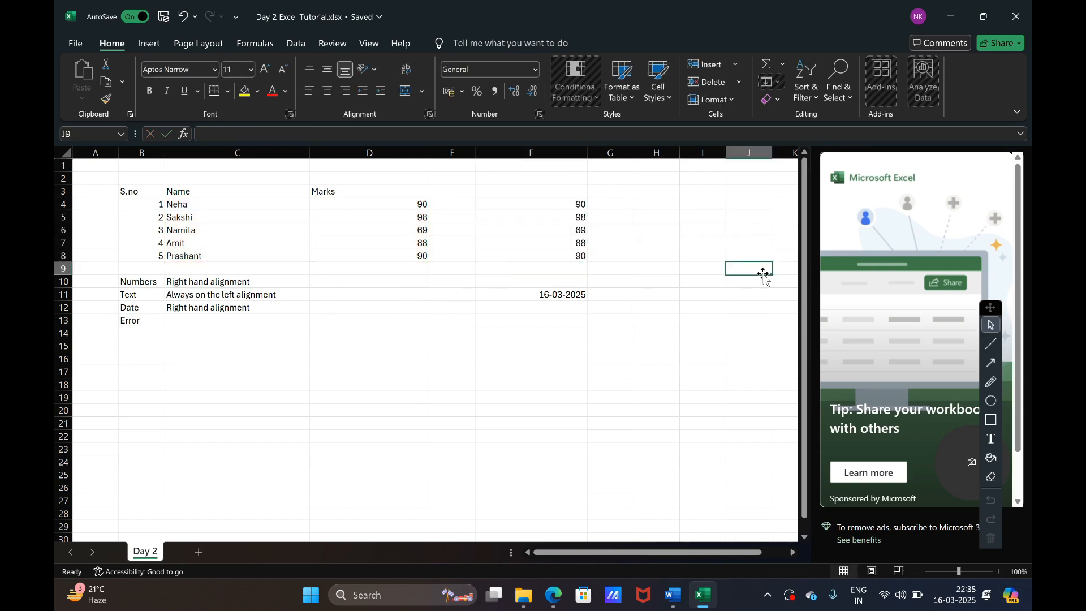
{"action": "left_click", "coordinate": [574, 202]}
{"action": "left_click_drag", "start_coordinate": [574, 202], "coordinate": [576, 261]}
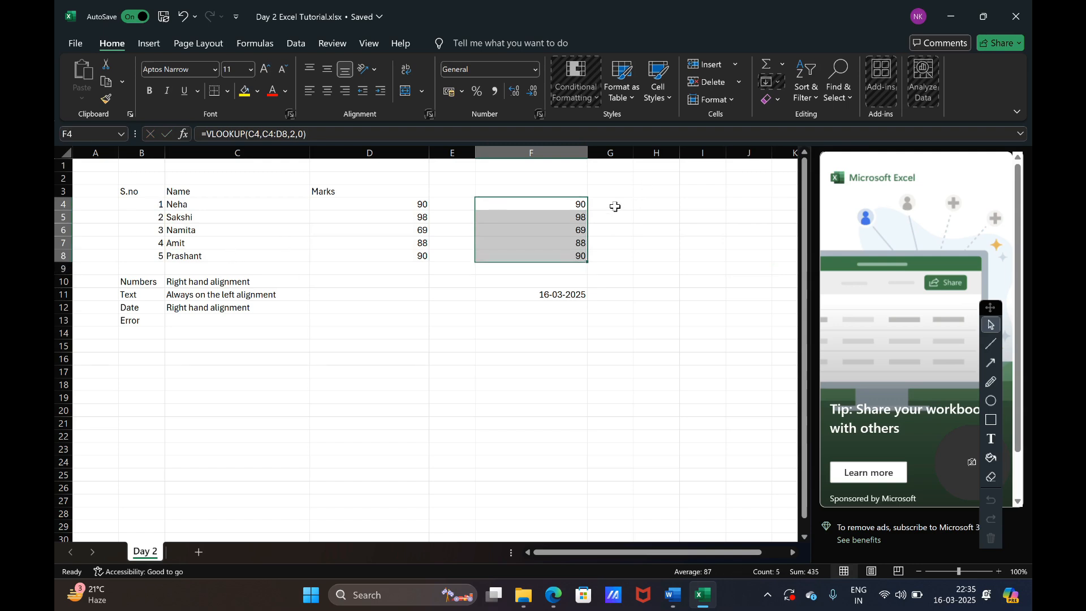
Clear the VLOOKUP results from cells F4:F8.
{"action": "key", "text": "Delete"}
{"action": "key", "text": "Up"}
{"action": "key", "text": "Up"}
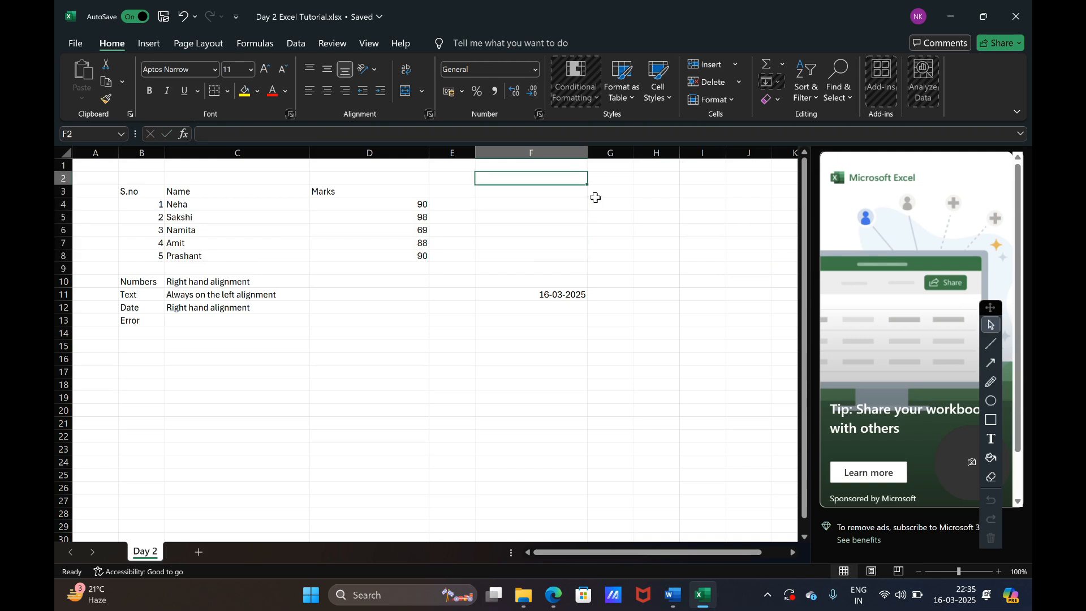
Enter a misspelled version of the first student's name in cell F2.
{"action": "key", "text": "Right"}
{"action": "key", "text": "Down"}
{"action": "key", "text": "Left"}
{"action": "key", "text": "Up"}
{"action": "type", "text": "Nehha"}
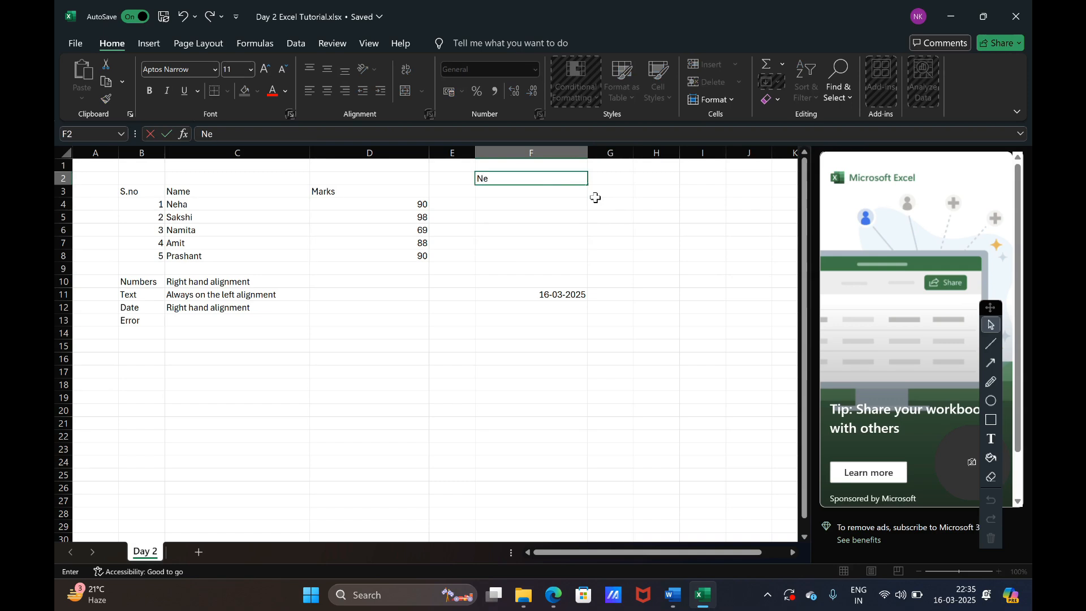
{"action": "key", "text": "Return"}
Start a VLOOKUP formula in cell F4 with F2 as the lookup value.
{"action": "key", "text": "Down"}
{"action": "key", "text": "Down"}
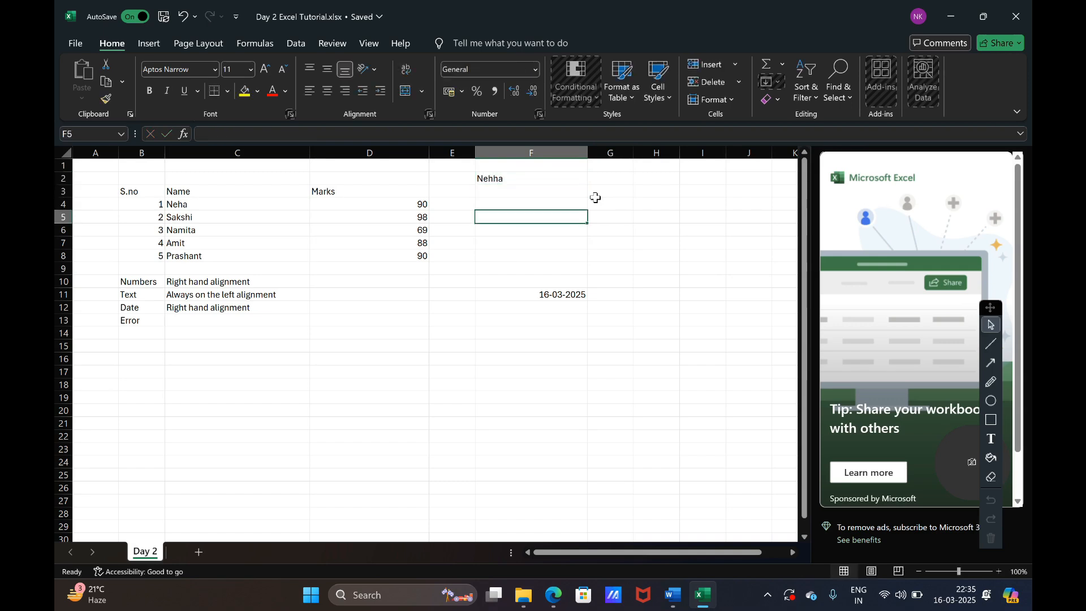
{"action": "key", "text": "Up"}
{"action": "type", "text": "=VLOOKUP("}
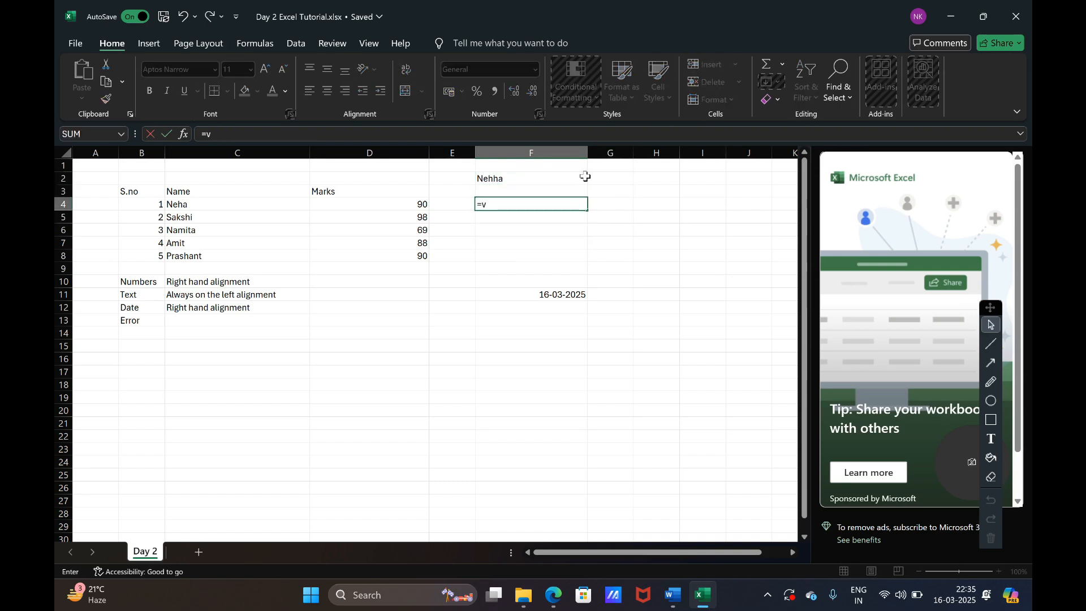
{"action": "key", "text": "Left"}
{"action": "key", "text": "Left"}
{"action": "key", "text": "Up"}
{"action": "key", "text": "Up"}
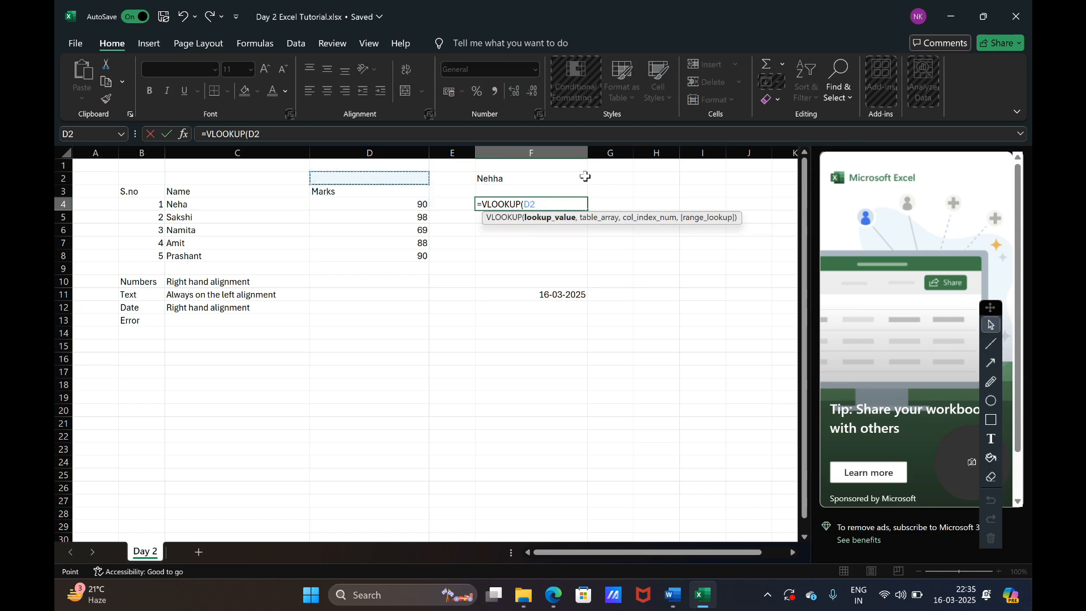
{"action": "key", "text": "Right"}
{"action": "key", "text": "Right"}
{"action": "type", "text": ","}
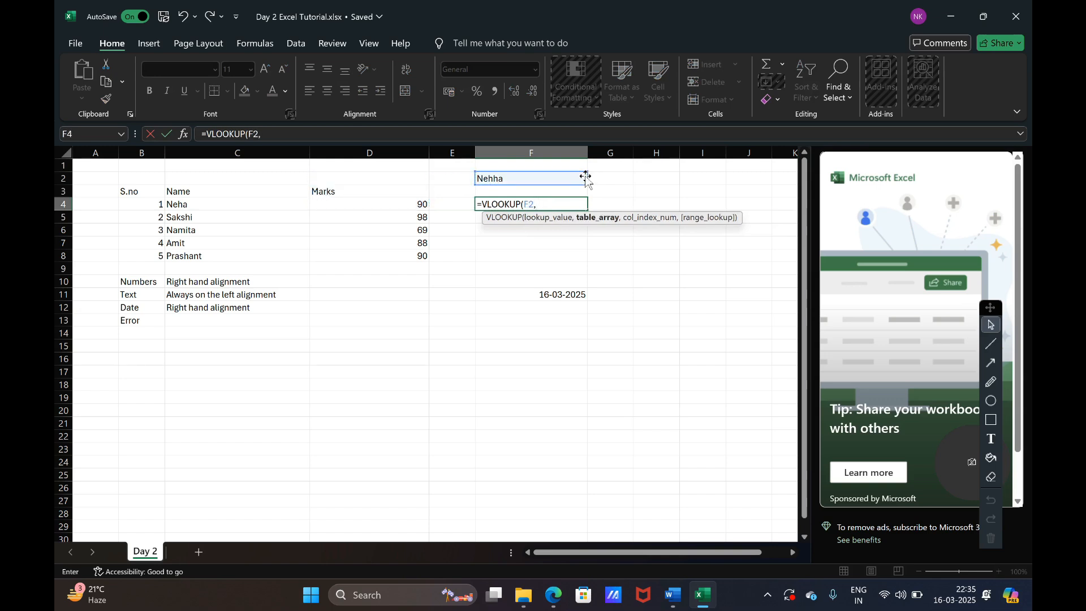
Complete the F4 formula with table array C4:D8, column index 2 and range lookup 0 to demonstrate an error value.
{"action": "left_click_drag", "start_coordinate": [226, 204], "coordinate": [395, 252]}
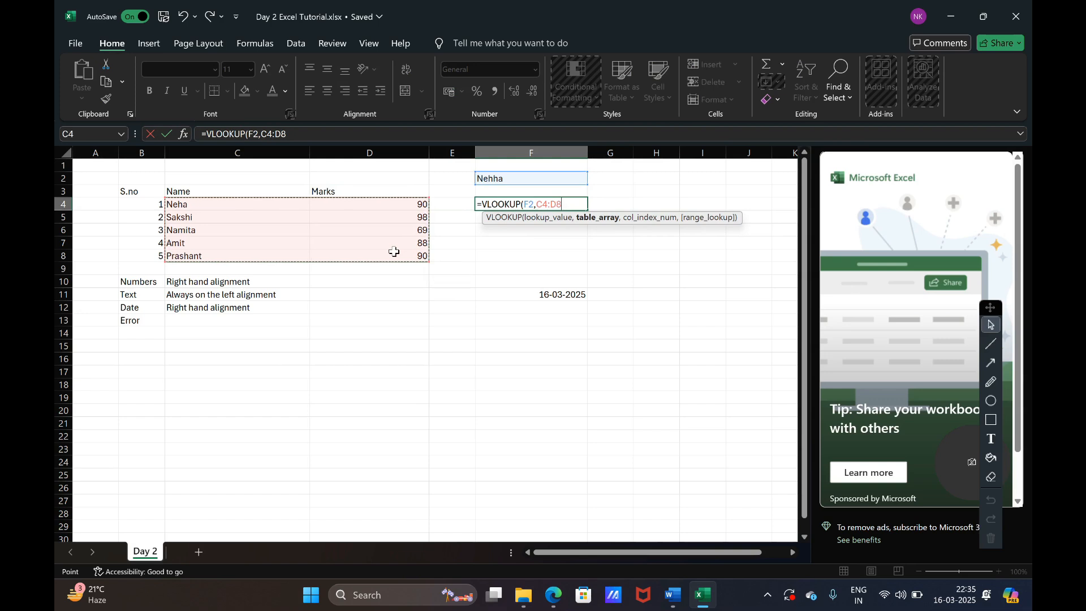
{"action": "type", "text": ",2,0)"}
{"action": "key", "text": "ctrl+Return"}
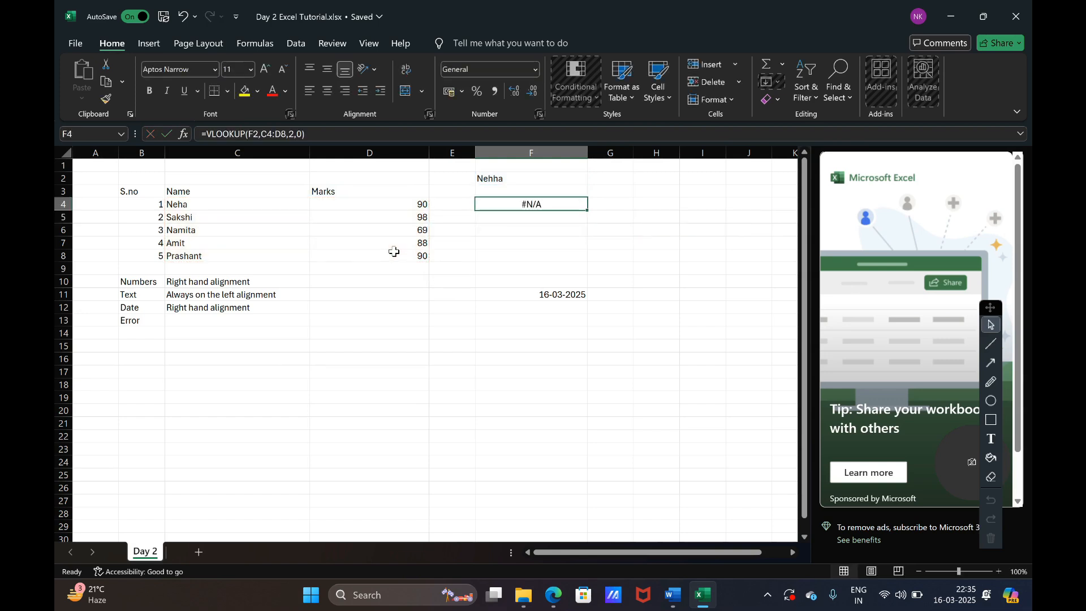
{"action": "left_click", "coordinate": [505, 343]}
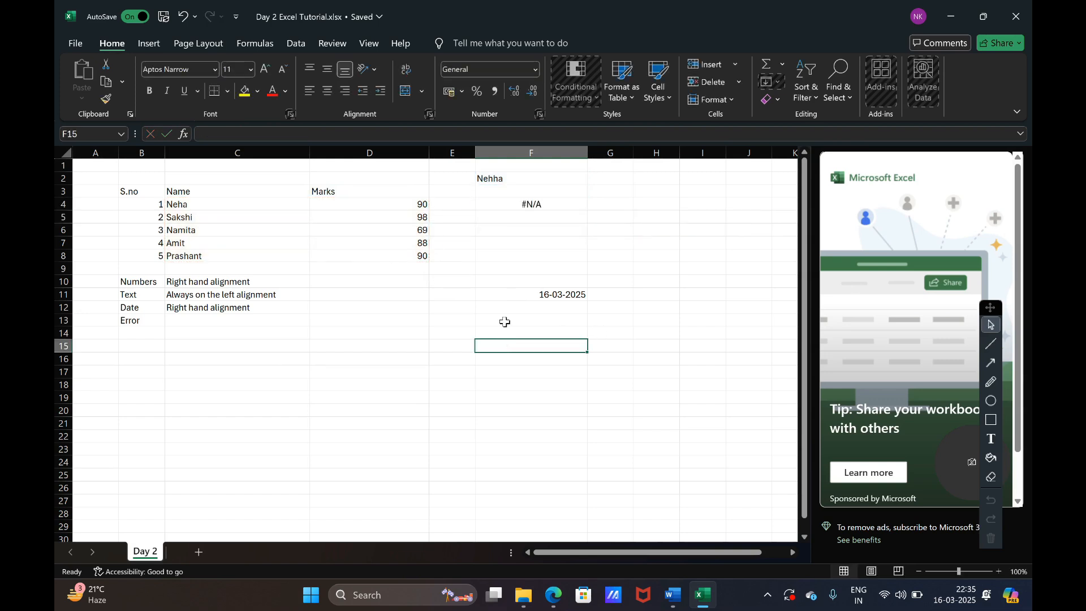
{"action": "left_click", "coordinate": [538, 202]}
{"action": "left_click", "coordinate": [529, 228]}
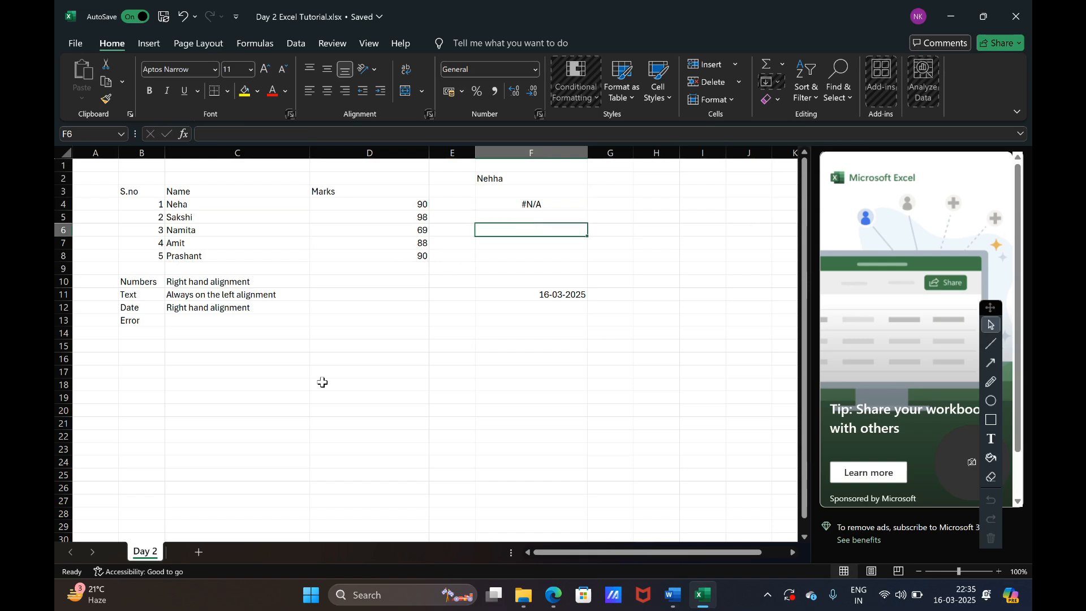
Enter # in cell C13 as the description beside the Error label.
{"action": "left_click", "coordinate": [214, 319]}
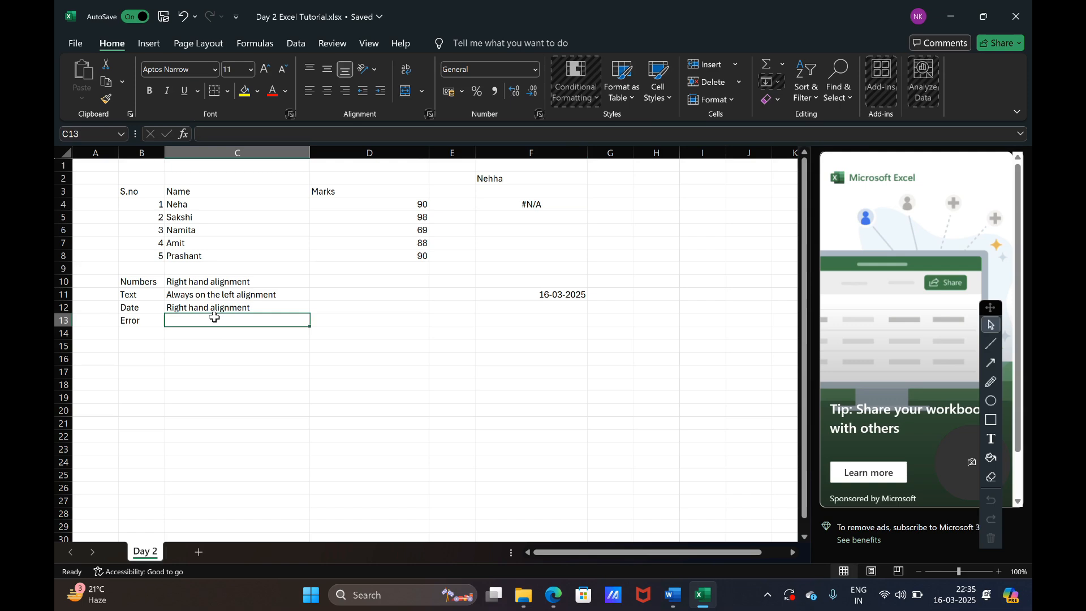
{"action": "type", "text": "#"}
{"action": "key", "text": "Return"}
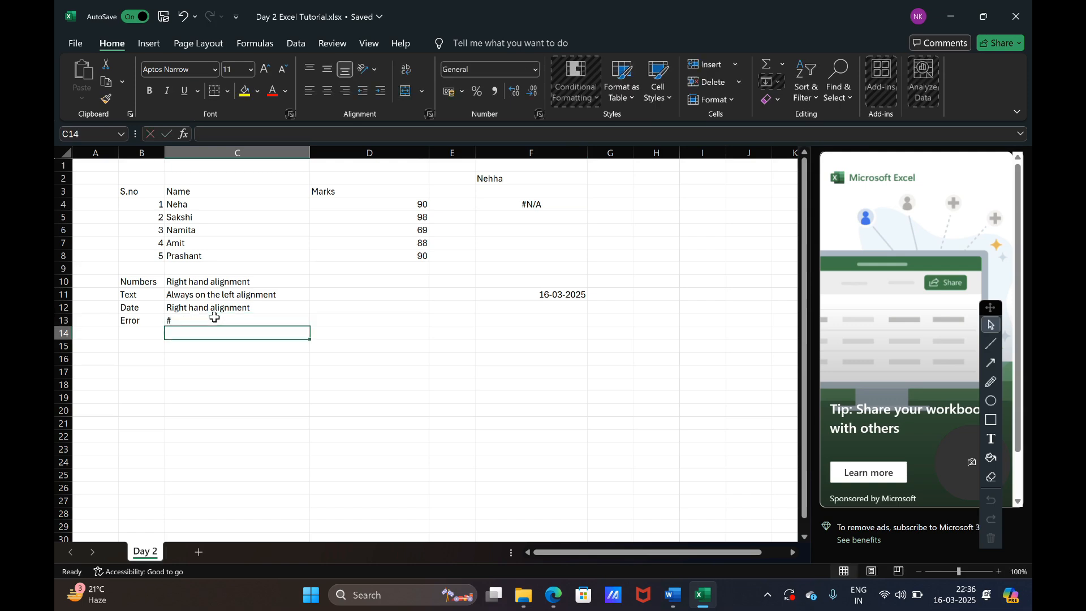
{"action": "left_click", "coordinate": [214, 318]}
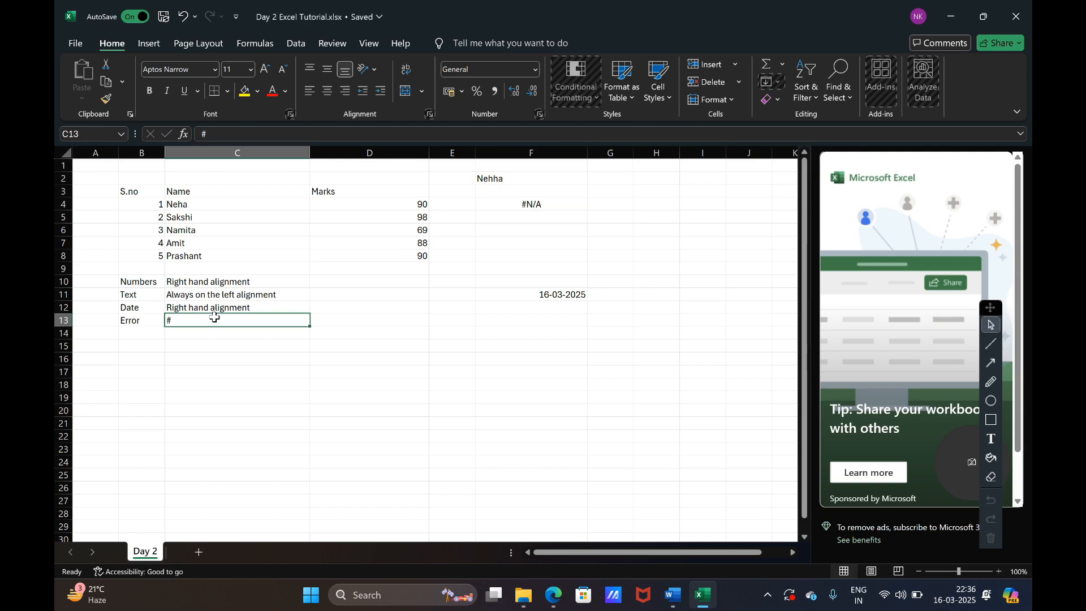
Clear all contents from the Day 2 sheet.
{"action": "left_click", "coordinate": [66, 153]}
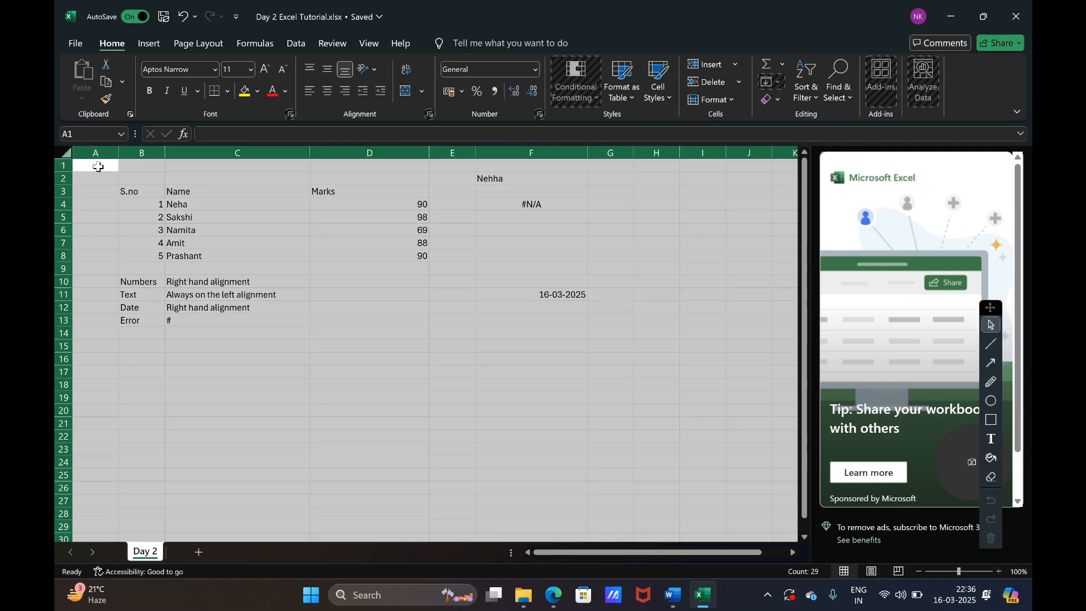
{"action": "key", "text": "Delete"}
{"action": "left_click", "coordinate": [98, 167]}
{"action": "key", "text": "Down"}
{"action": "key", "text": "Down"}
{"action": "key", "text": "Right"}
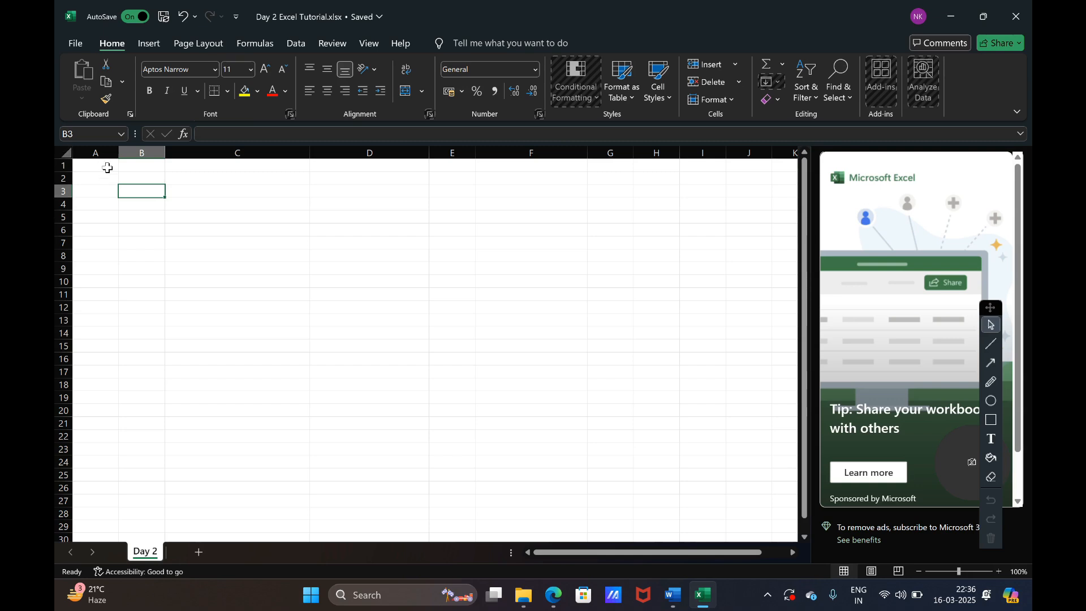
Enter the column headers S.no, Name and Marks in cells A1:C1.
{"action": "left_click", "coordinate": [108, 168]}
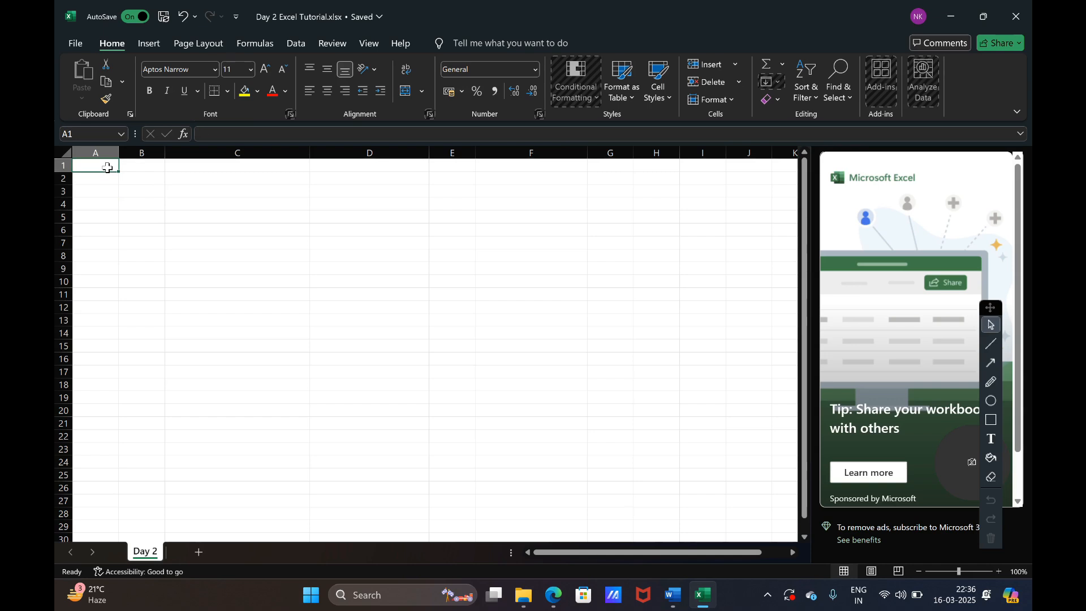
{"action": "type", "text": "S.no"}
{"action": "key", "text": "Tab"}
{"action": "type", "text": "Name"}
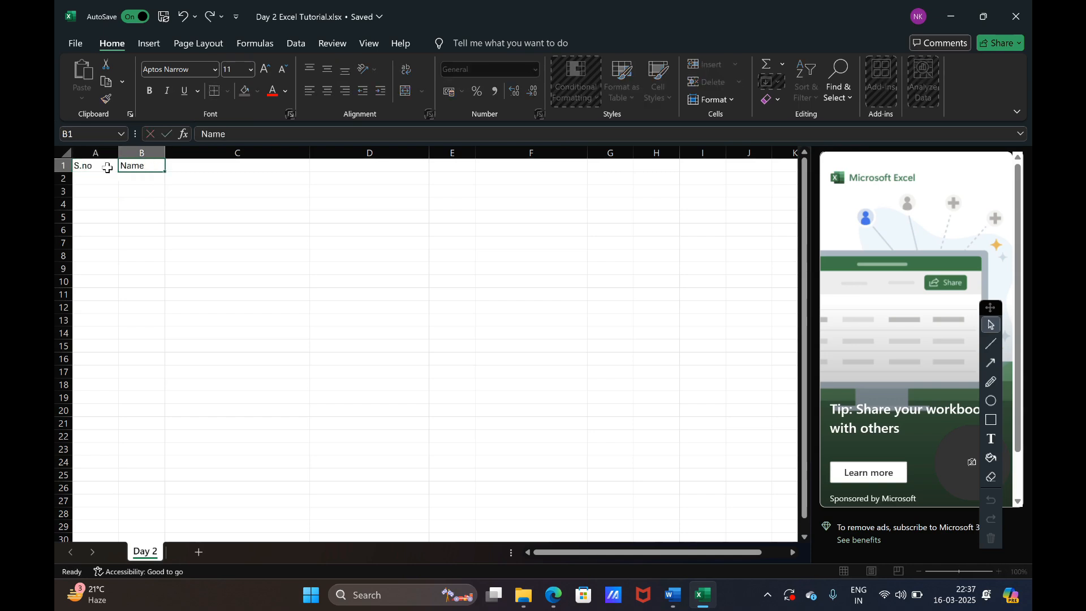
{"action": "key", "text": "Tab"}
{"action": "type", "text": "Mar"}
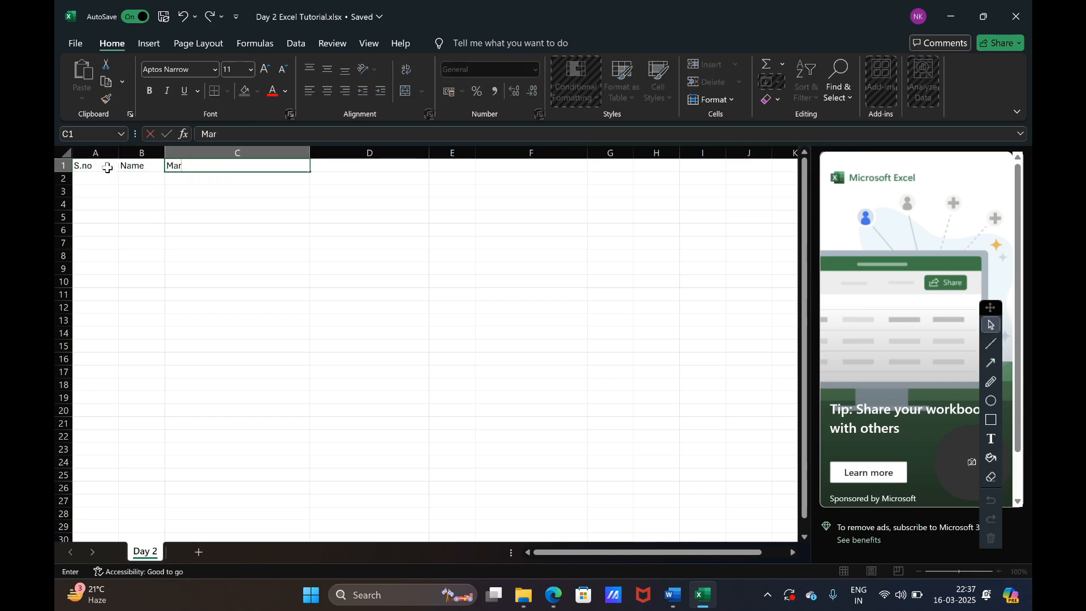
{"action": "type", "text": "ks"}
{"action": "key", "text": "Return"}
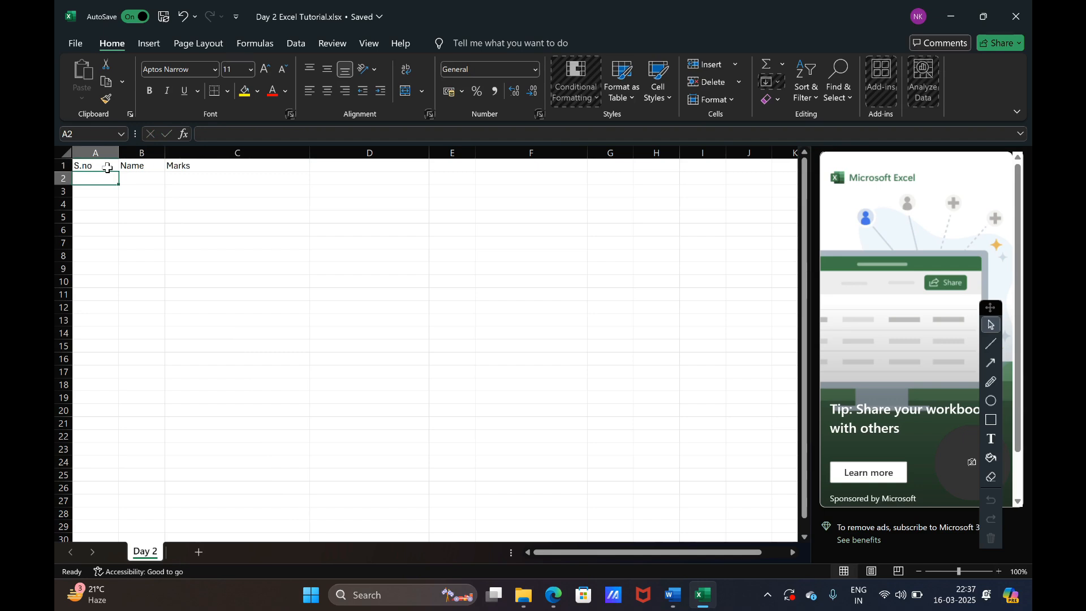
Enter 1 in cell A2 and the formula =A2+1 in A3 to start the serial numbers.
{"action": "type", "text": "1"}
{"action": "key", "text": "Return"}
{"action": "type", "text": "="}
{"action": "key", "text": "Up"}
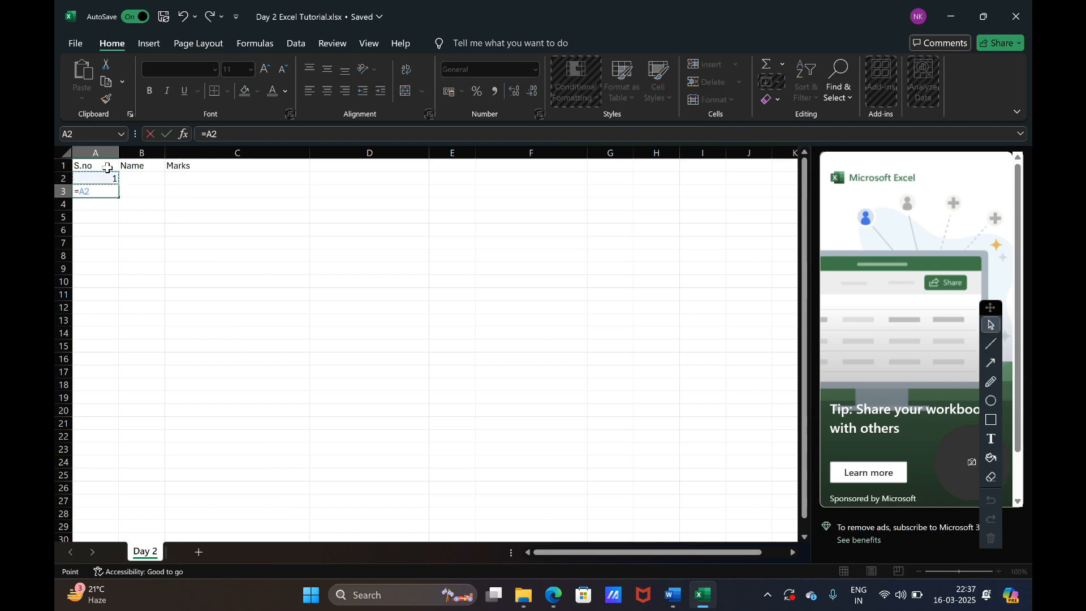
{"action": "type", "text": "+1"}
{"action": "key", "text": "Return"}
Fill the serial number formula from A3 down to A6.
{"action": "key", "text": "Up"}
{"action": "key", "text": "shift+Down"}
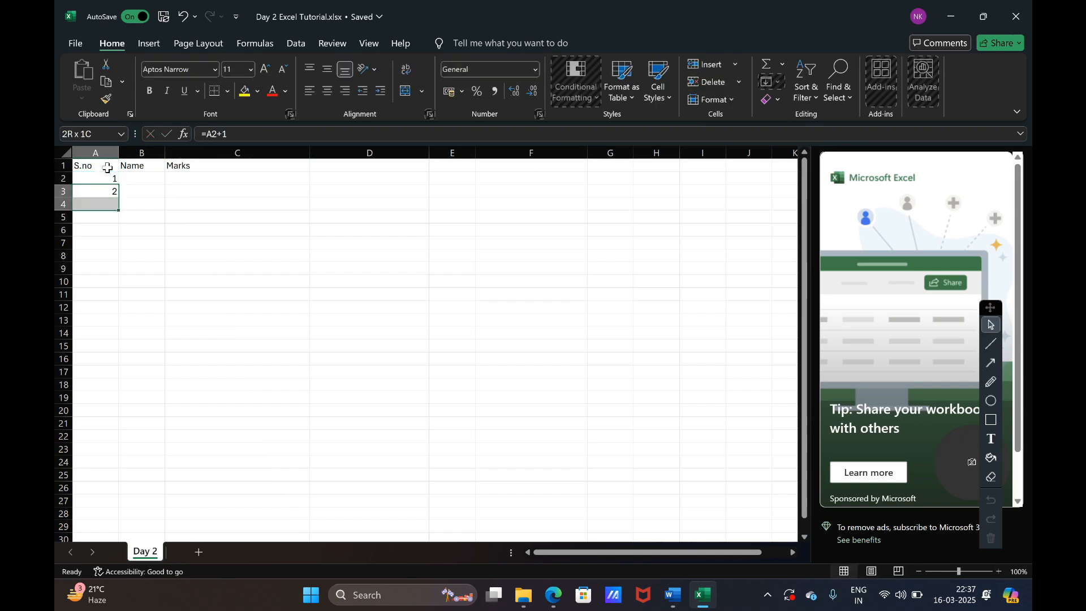
{"action": "key", "text": "shift+Down"}
{"action": "key", "text": "shift+Down"}
{"action": "key", "text": "ctrl+d"}
Enter the five students' first names in cells B2:B6 of the Name column.
{"action": "key", "text": "Right"}
{"action": "key", "text": "Up"}
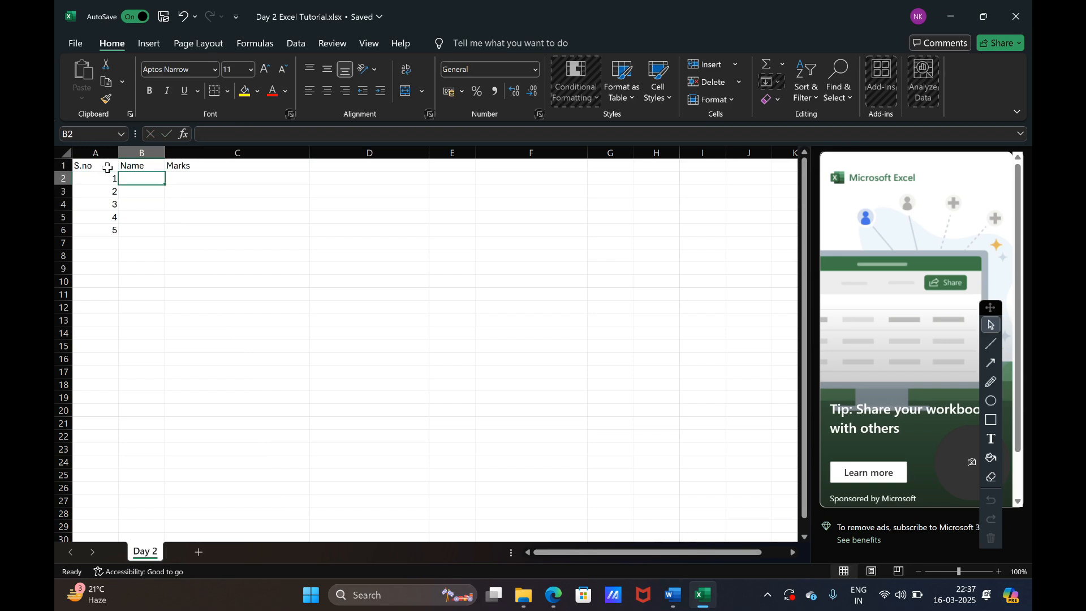
{"action": "type", "text": "Neha"}
{"action": "key", "text": "Return"}
{"action": "type", "text": "Amit"}
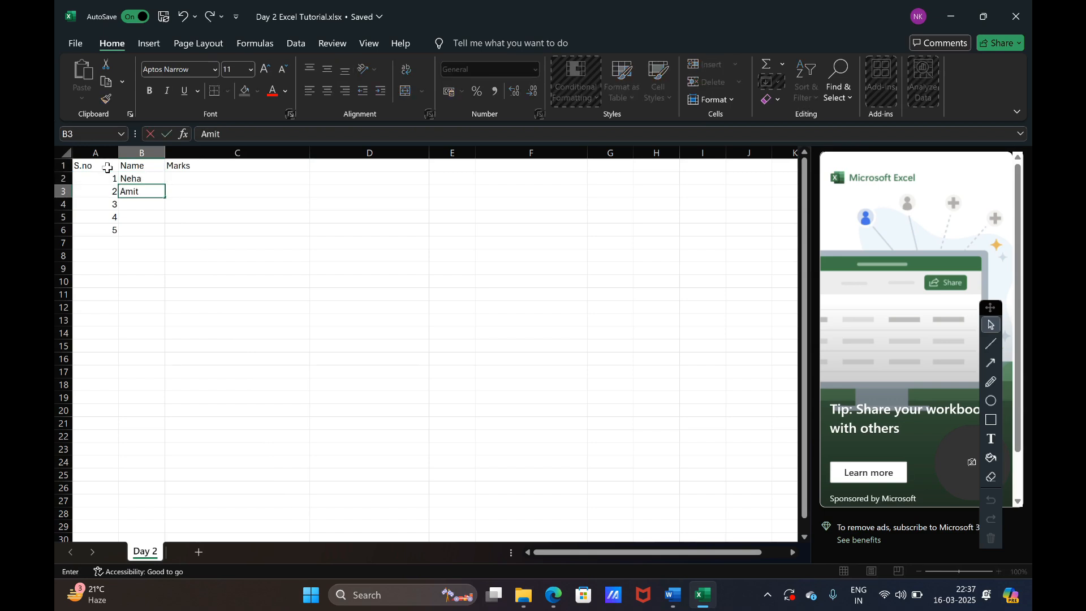
{"action": "key", "text": "Return"}
{"action": "type", "text": "Sumit"}
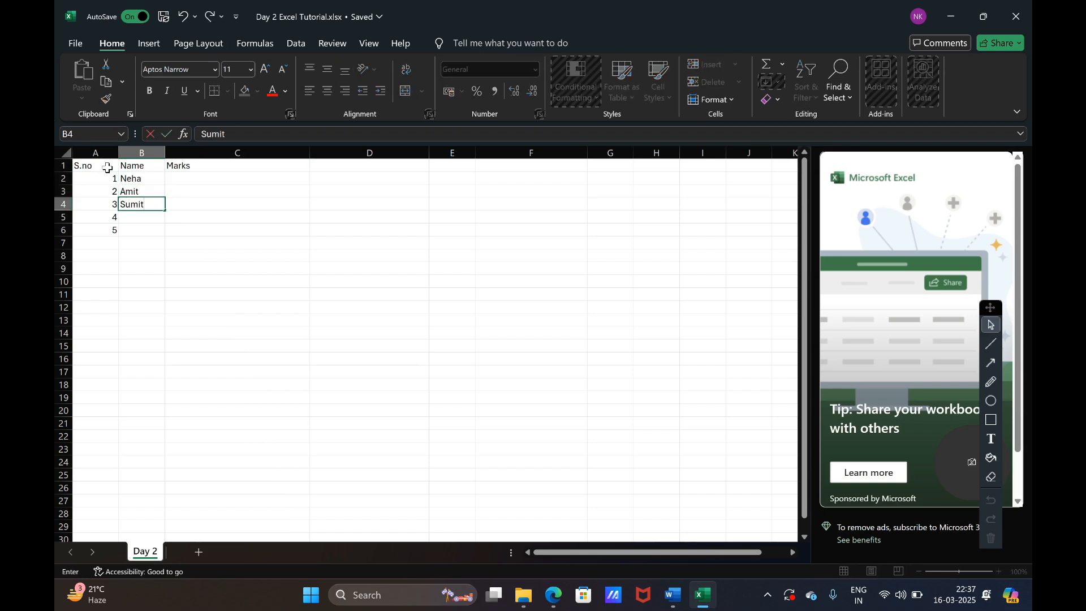
{"action": "key", "text": "Return"}
{"action": "type", "text": "Pras"}
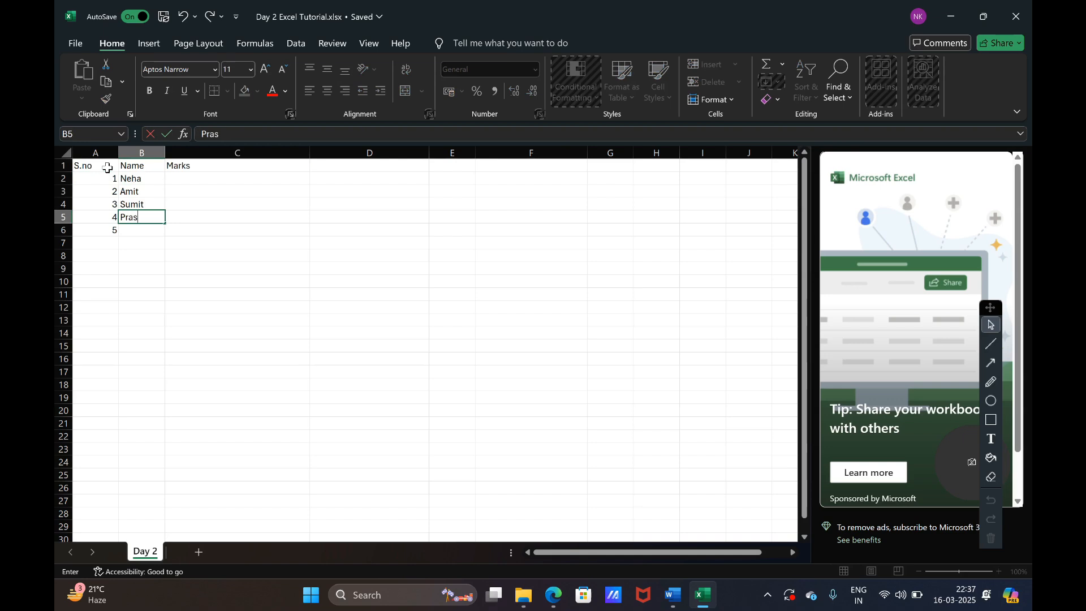
{"action": "type", "text": "hant"}
{"action": "key", "text": "Return"}
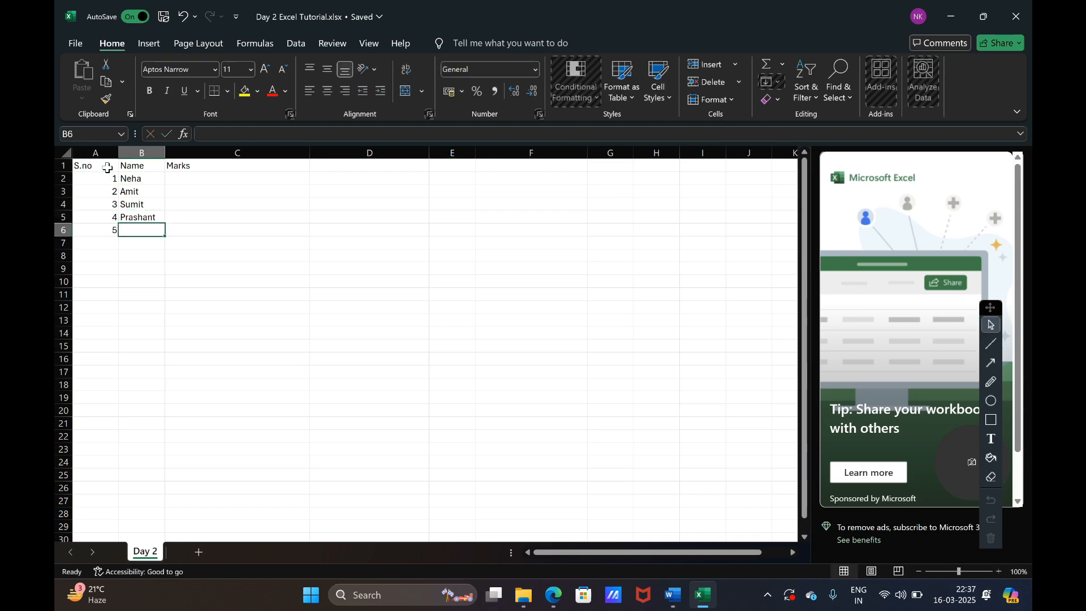
{"action": "type", "text": "Sakshi"}
{"action": "key", "text": "Tab"}
Start a RANDBETWEEN formula in cell C2 under Marks.
{"action": "key", "text": "Up"}
{"action": "key", "text": "Up"}
{"action": "key", "text": "Up"}
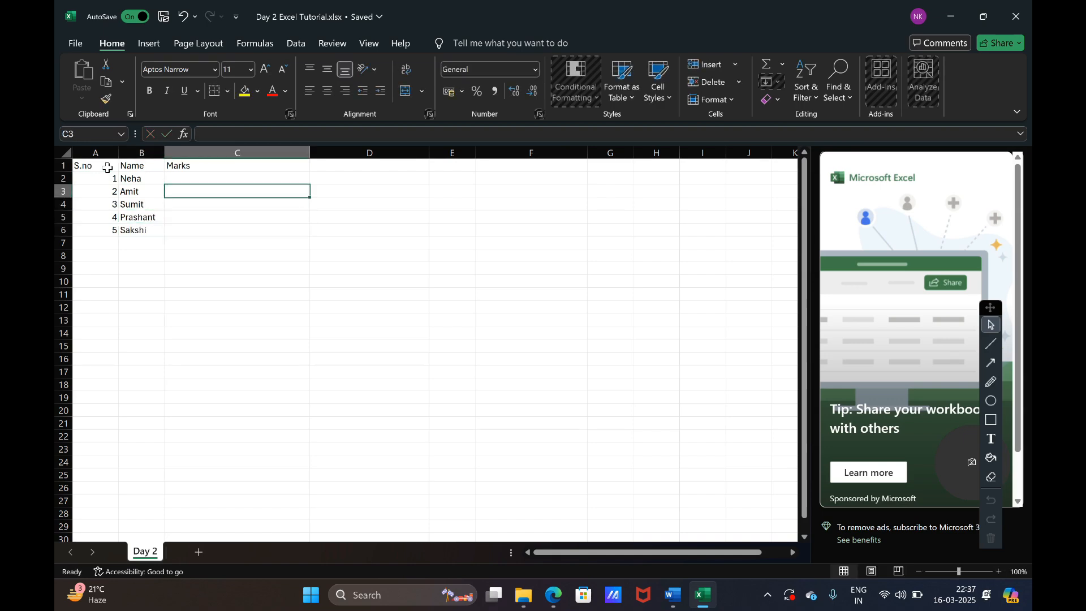
{"action": "key", "text": "Up"}
{"action": "type", "text": "=rand"}
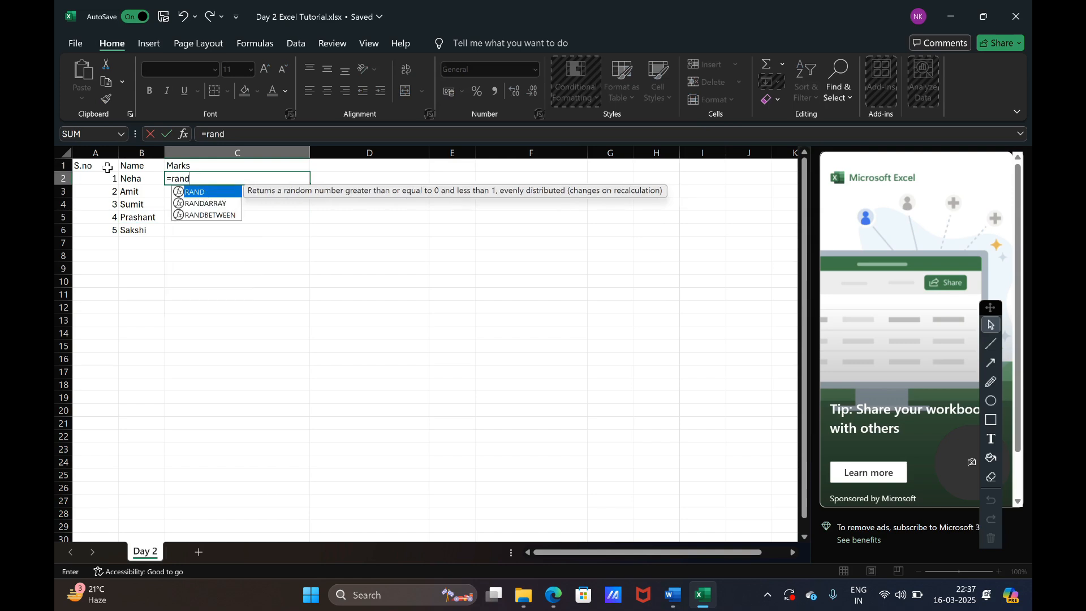
{"action": "key", "text": "Down"}
{"action": "key", "text": "Down"}
{"action": "key", "text": "Tab"}
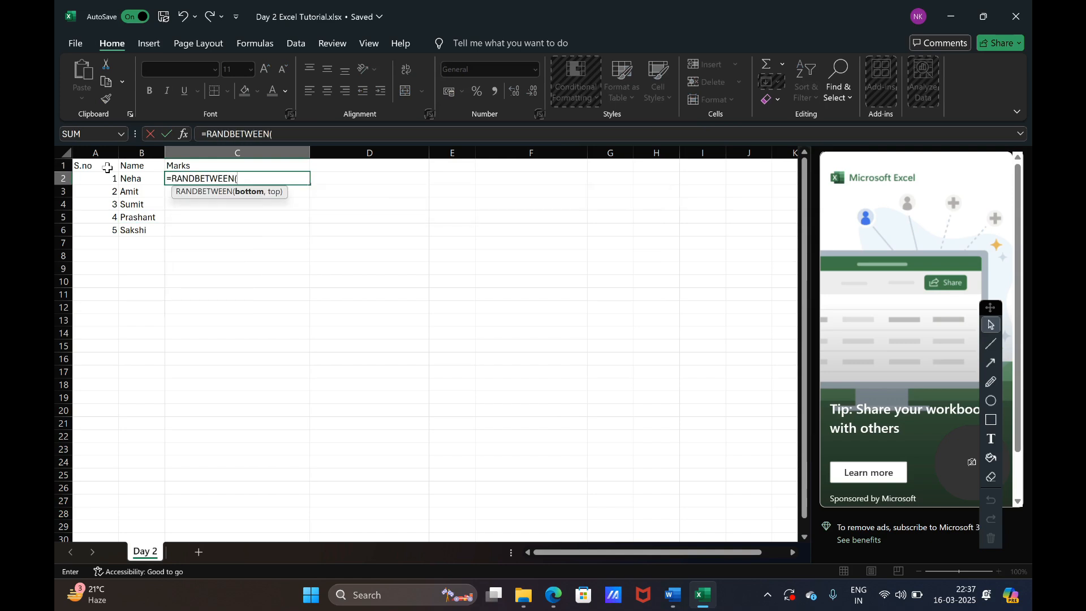
Complete the C2 formula as =RANDBETWEEN(60,100), with a comma separating the two limits.
{"action": "type", "text": "60.100"}
{"action": "key", "text": "Return"}
{"action": "key", "text": "Return"}
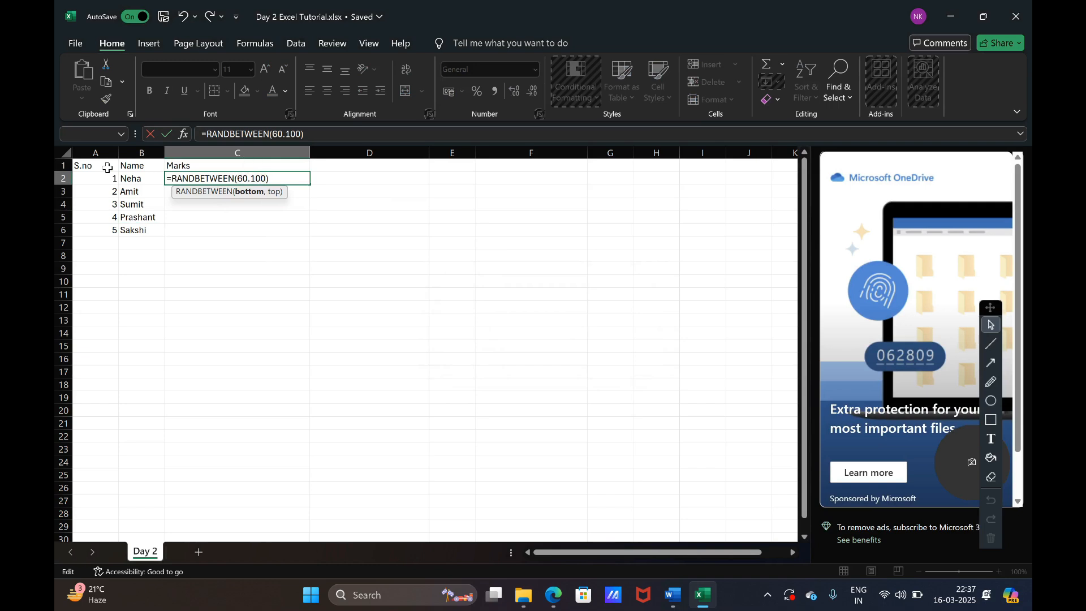
{"action": "key", "text": "BackSpace"}
{"action": "type", "text": ","}
{"action": "key", "text": "Return"}
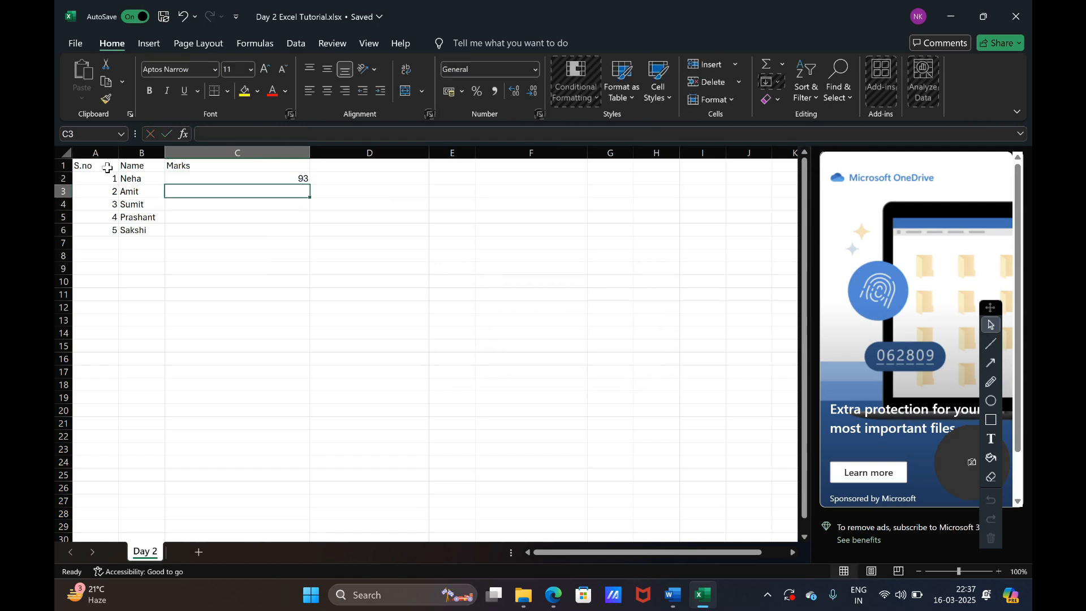
Fill the RANDBETWEEN formula from C2 down to C6.
{"action": "key", "text": "Up"}
{"action": "key", "text": "shift+Down"}
{"action": "key", "text": "shift+Down"}
{"action": "key", "text": "shift+Down"}
{"action": "key", "text": "shift+Down"}
{"action": "key", "text": "ctrl+d"}
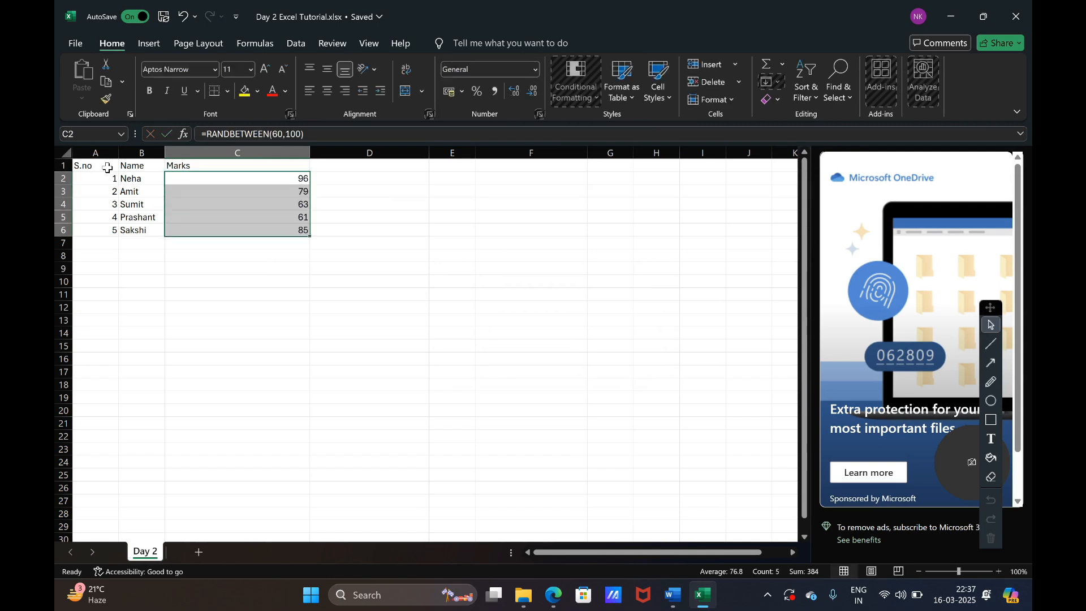
Replace the formulas in C2:C6 with their static values.
{"action": "key", "text": "ctrl+c"}
{"action": "key", "text": "ctrl+shift+v"}
{"action": "key", "text": "Escape"}
Highlight the whole table range A1:C6 and return to cell A1.
{"action": "key", "text": "ctrl+Home"}
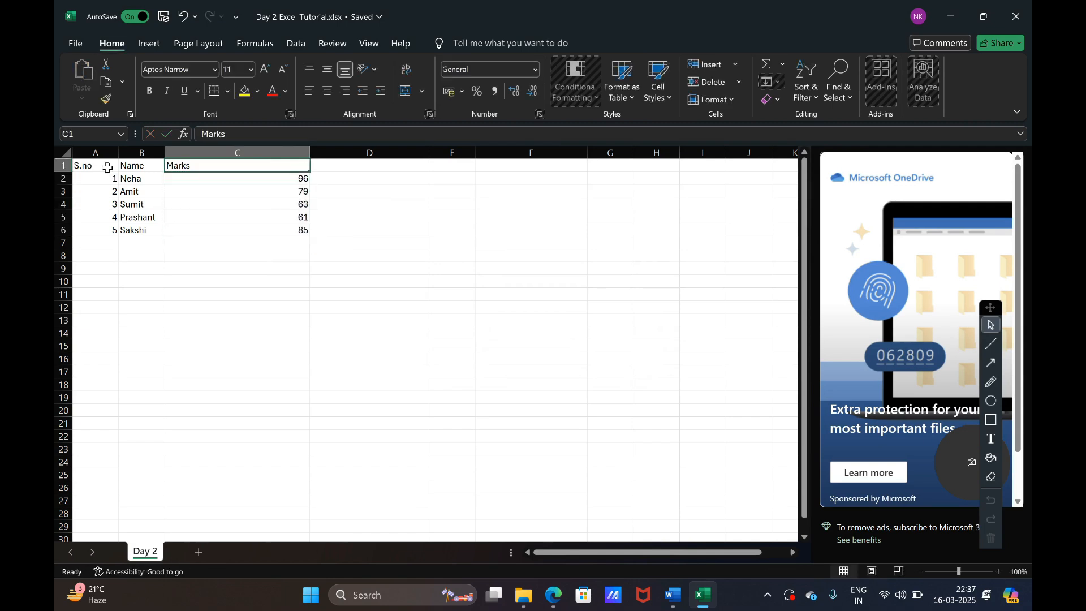
{"action": "key", "text": "shift+Right"}
{"action": "key", "text": "shift+Right"}
{"action": "key", "text": "shift+Down"}
{"action": "key", "text": "shift+Down"}
{"action": "key", "text": "shift+Down"}
{"action": "key", "text": "shift+Down"}
{"action": "key", "text": "shift+Down"}
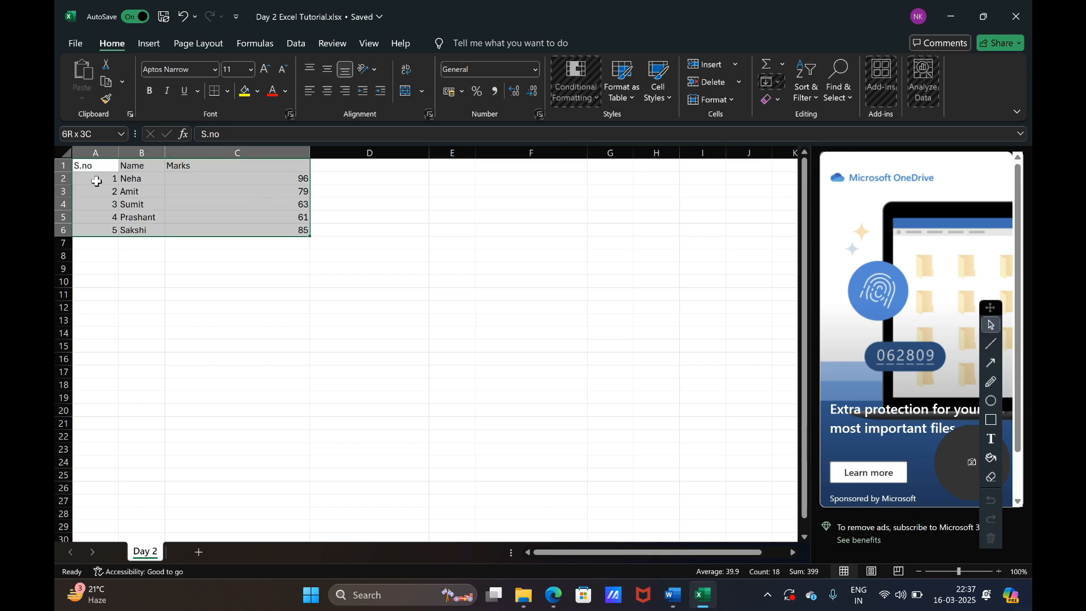
{"action": "left_click", "coordinate": [94, 167]}
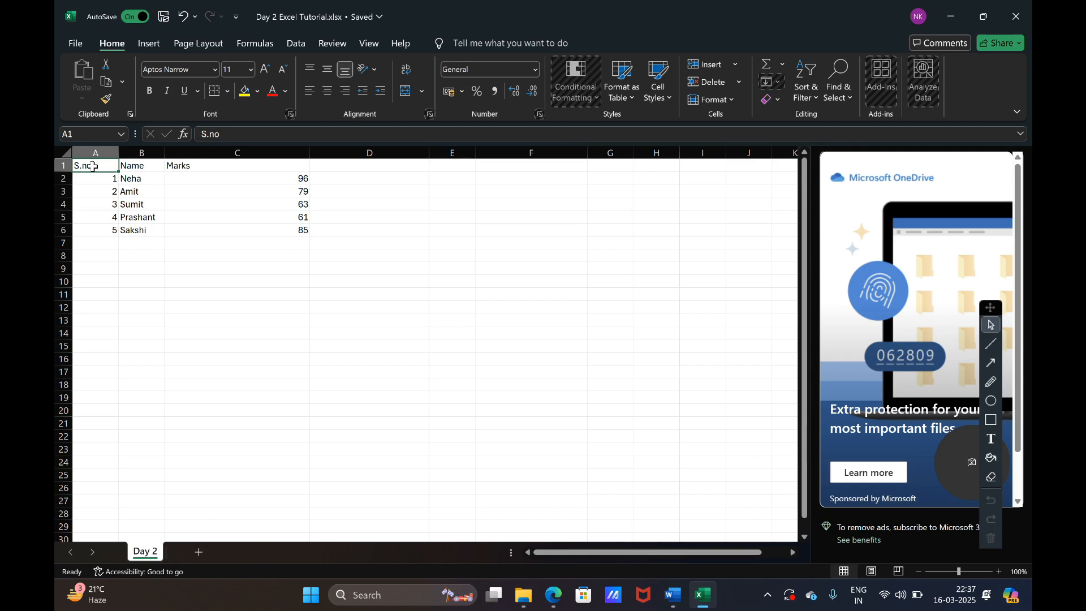
Select the header cells A1:C1, apply bold and remove it again, twice.
{"action": "key", "text": "ctrl+shift+Right"}
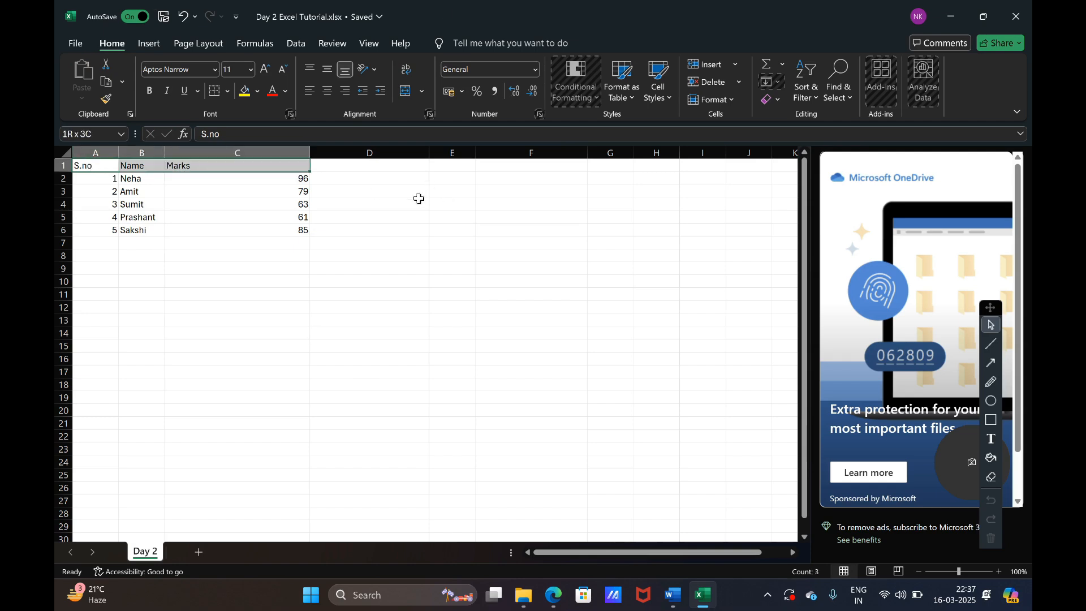
{"action": "left_click", "coordinate": [148, 92]}
{"action": "left_click", "coordinate": [148, 93]}
{"action": "left_click", "coordinate": [147, 93]}
{"action": "left_click", "coordinate": [147, 93]}
Draw a rectangle annotation around the Font group of formatting commands and return to the worksheet.
{"action": "left_click", "coordinate": [991, 420]}
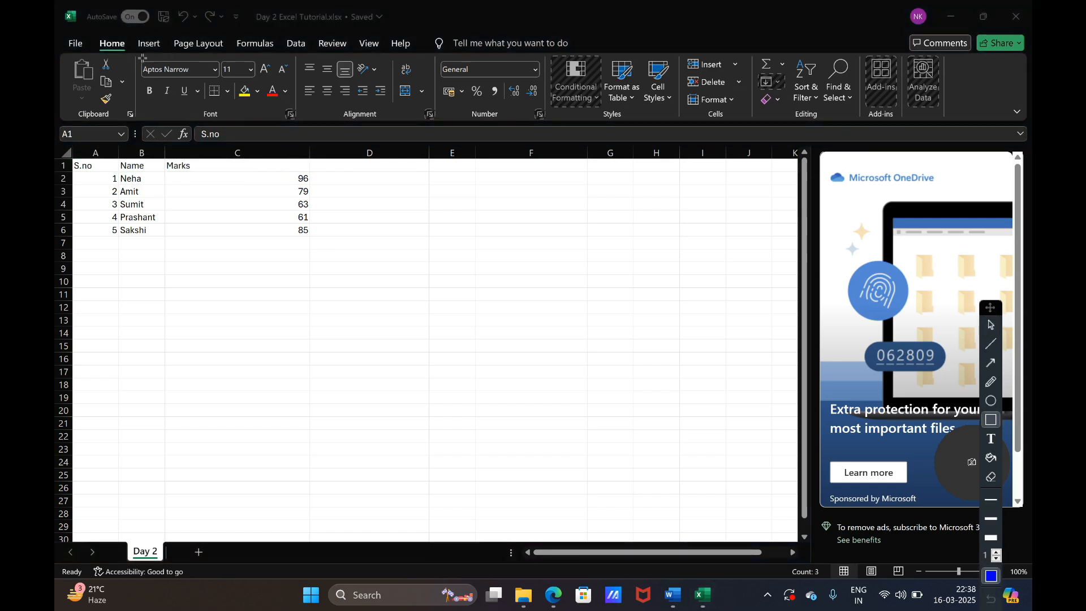
{"action": "mouse_move", "coordinate": [143, 57]}
{"action": "left_mouse_down"}
{"action": "mouse_move", "coordinate": [303, 134]}
{"action": "mouse_move", "coordinate": [298, 122]}
{"action": "left_mouse_up"}
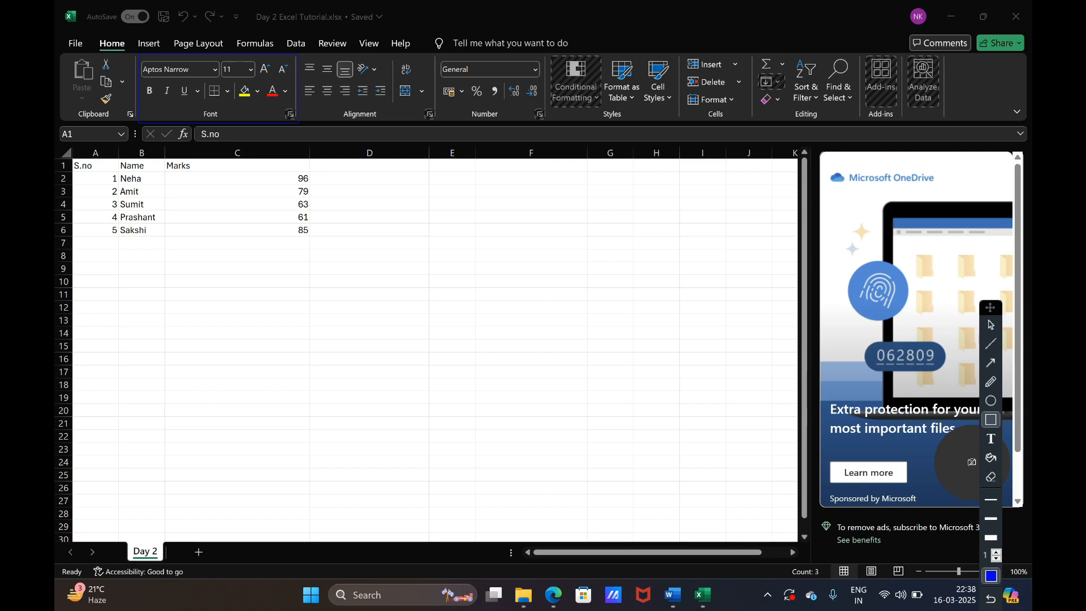
{"action": "left_click", "coordinate": [991, 422]}
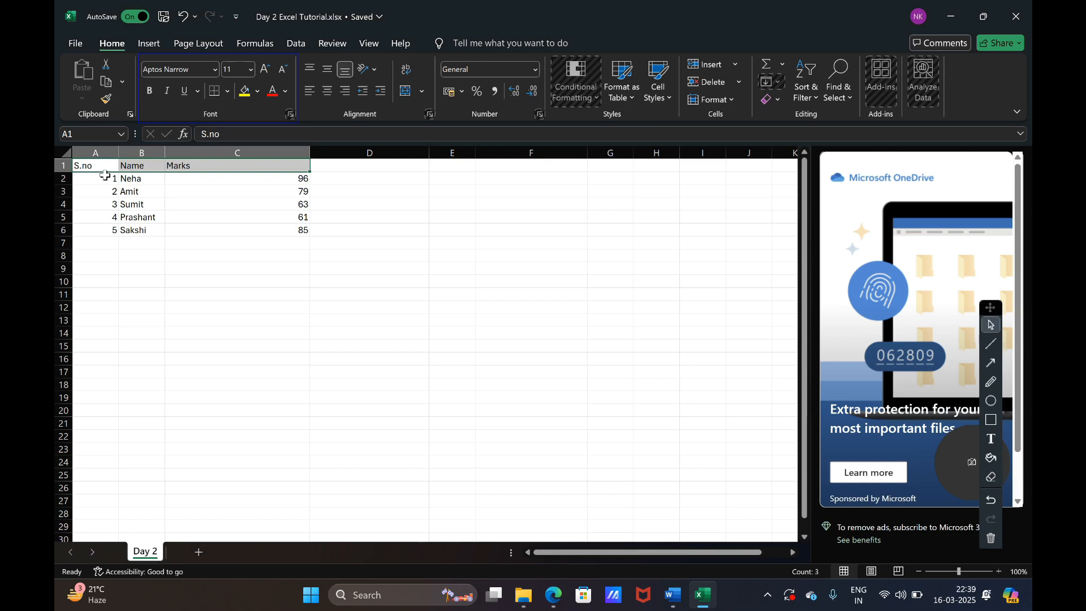
Bold the header cells A1:C1 and select the same header range again.
{"action": "key", "text": "ctrl+b"}
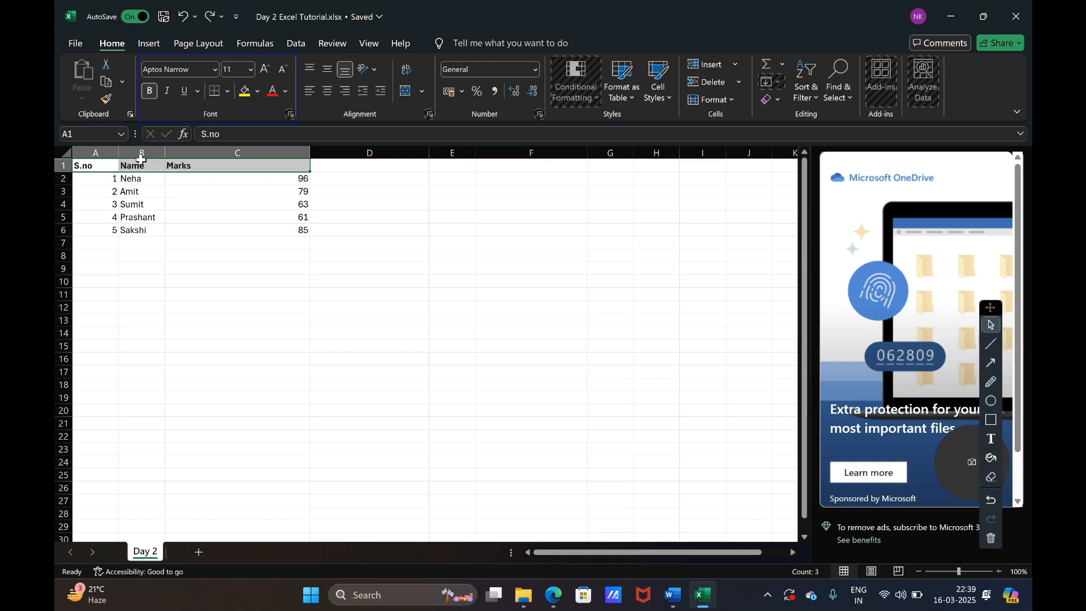
{"action": "left_click", "coordinate": [189, 242]}
{"action": "left_click", "coordinate": [108, 165]}
{"action": "key", "text": "shift+Right"}
{"action": "key", "text": "shift+Right"}
{"action": "left_click", "coordinate": [109, 164]}
{"action": "key", "text": "shift+Right"}
{"action": "key", "text": "shift+Right"}
{"action": "key", "text": "shift+Down"}
{"action": "key", "text": "shift+Up"}
Switch bold on and off repeatedly for the selected headers, ending with plain text.
{"action": "key", "text": "ctrl+b"}
{"action": "key", "text": "ctrl+b"}
{"action": "key", "text": "ctrl+b"}
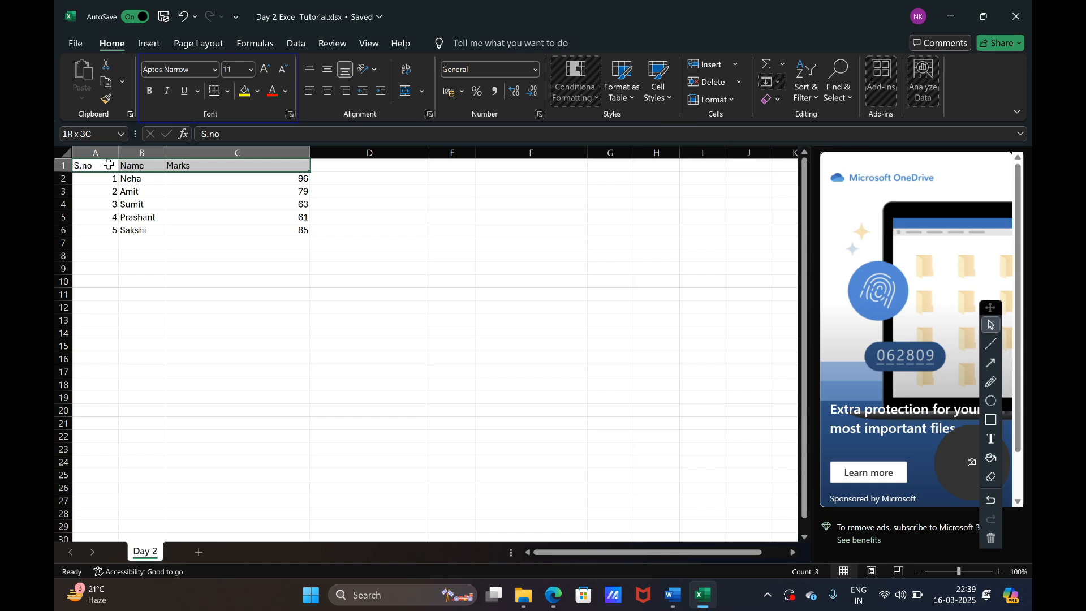
{"action": "key", "text": "ctrl+b"}
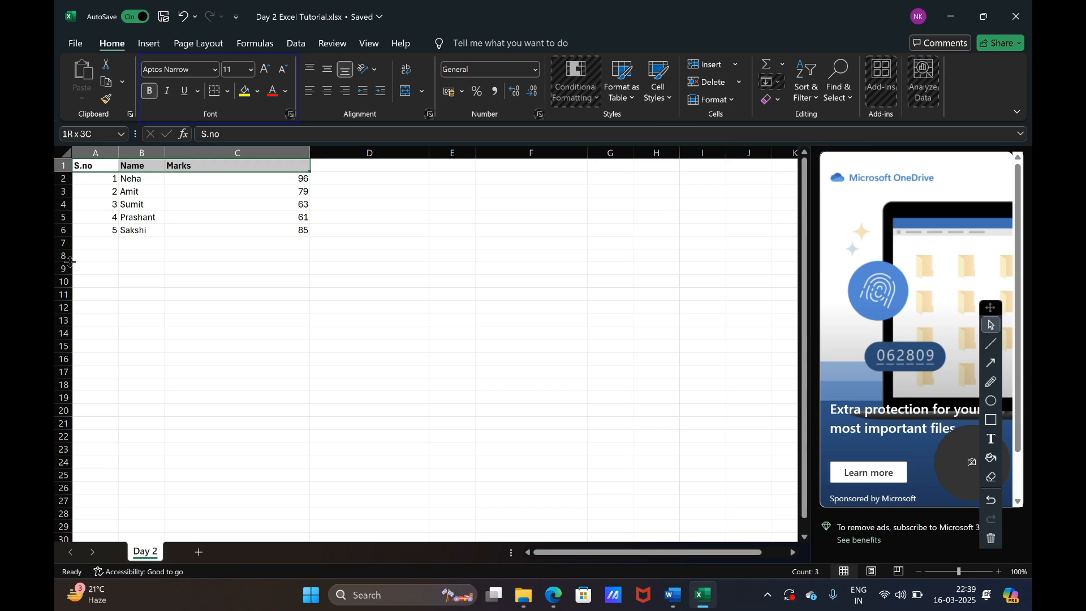
{"action": "key", "text": "ctrl+b"}
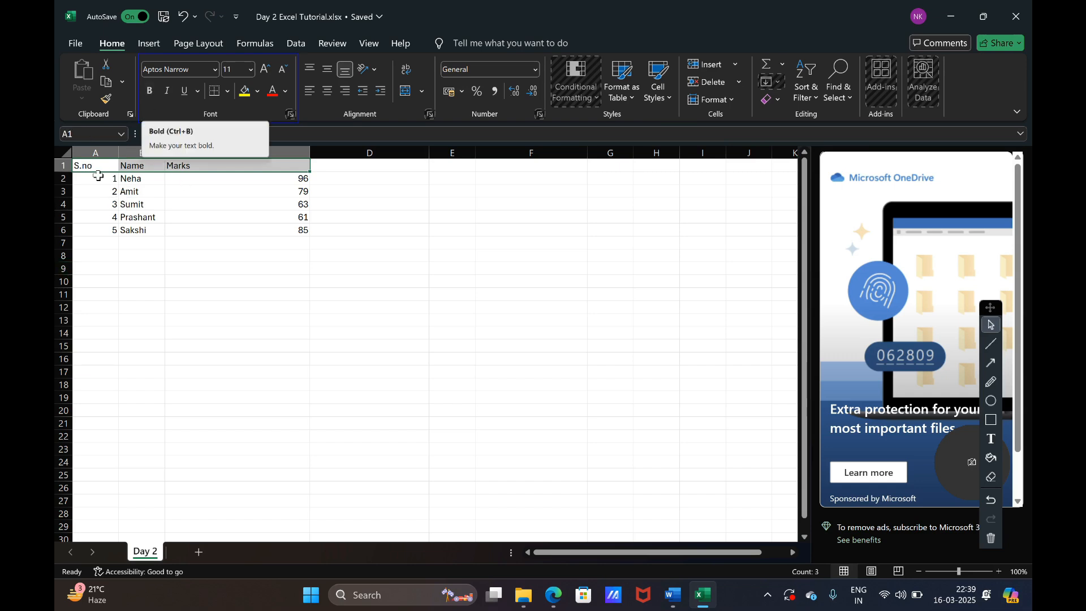
Apply bold, italic and underline formatting to the header cells A1:C1.
{"action": "left_click", "coordinate": [149, 93]}
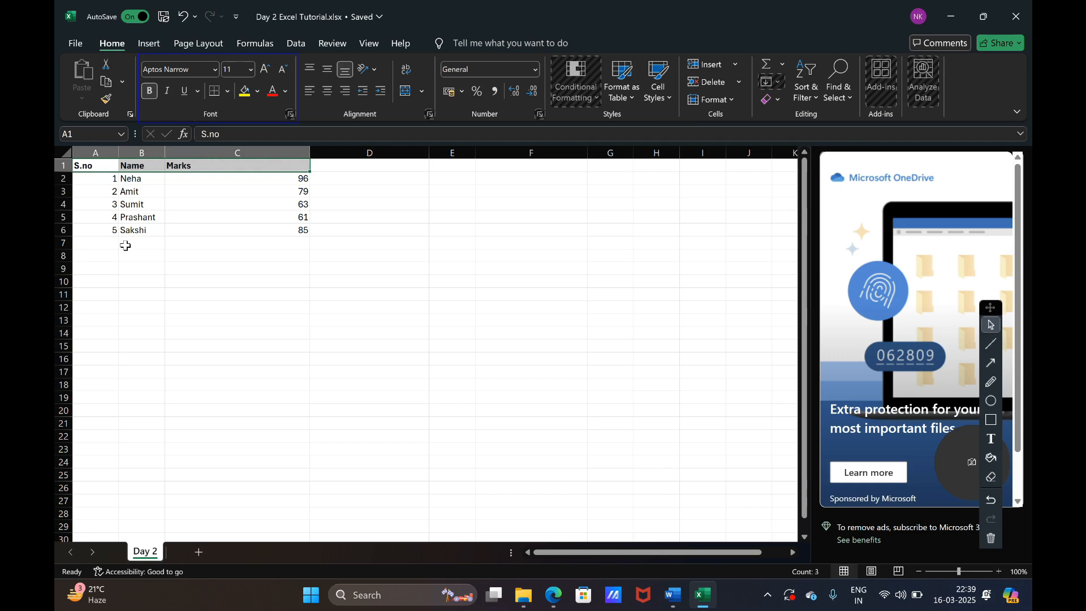
{"action": "left_click", "coordinate": [172, 92]}
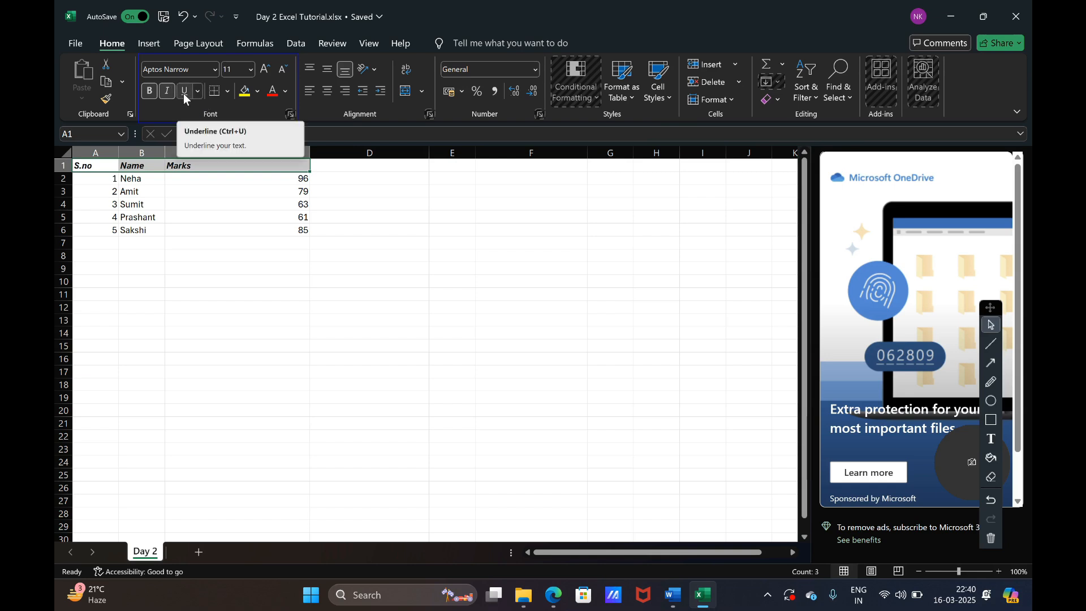
{"action": "left_click", "coordinate": [184, 96]}
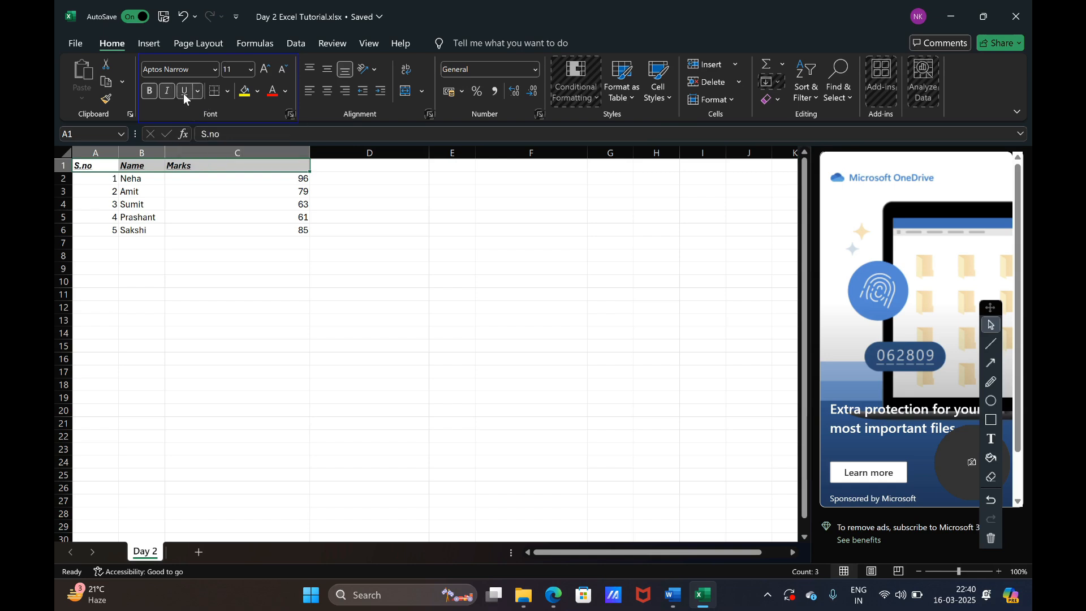
{"action": "left_click", "coordinate": [202, 282]}
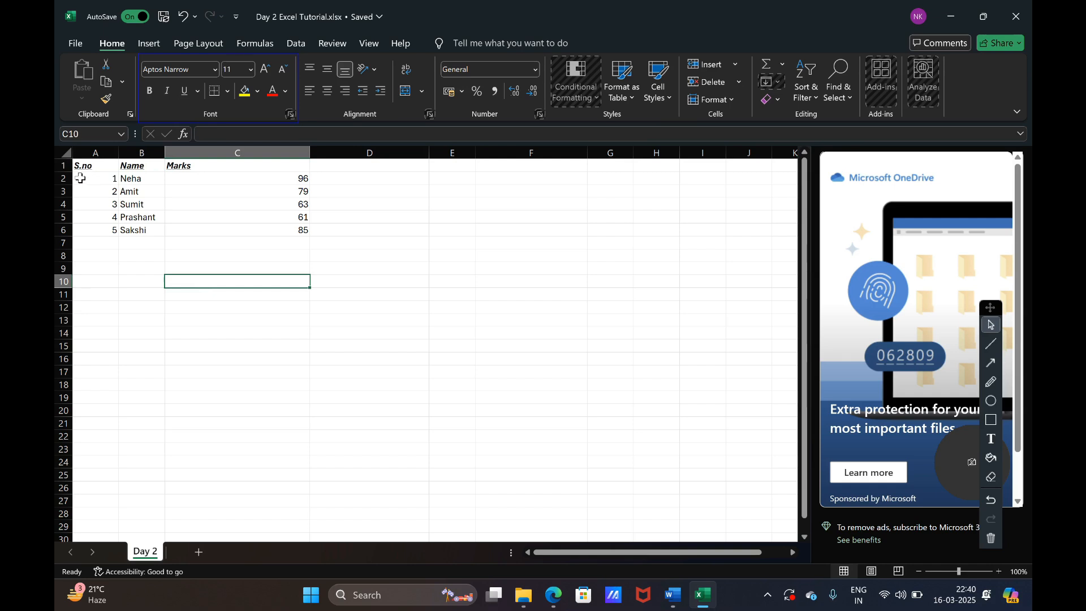
Remove the underline and italic formatting from the header cells A1:C1, keeping only bold.
{"action": "left_click", "coordinate": [963, 572]}
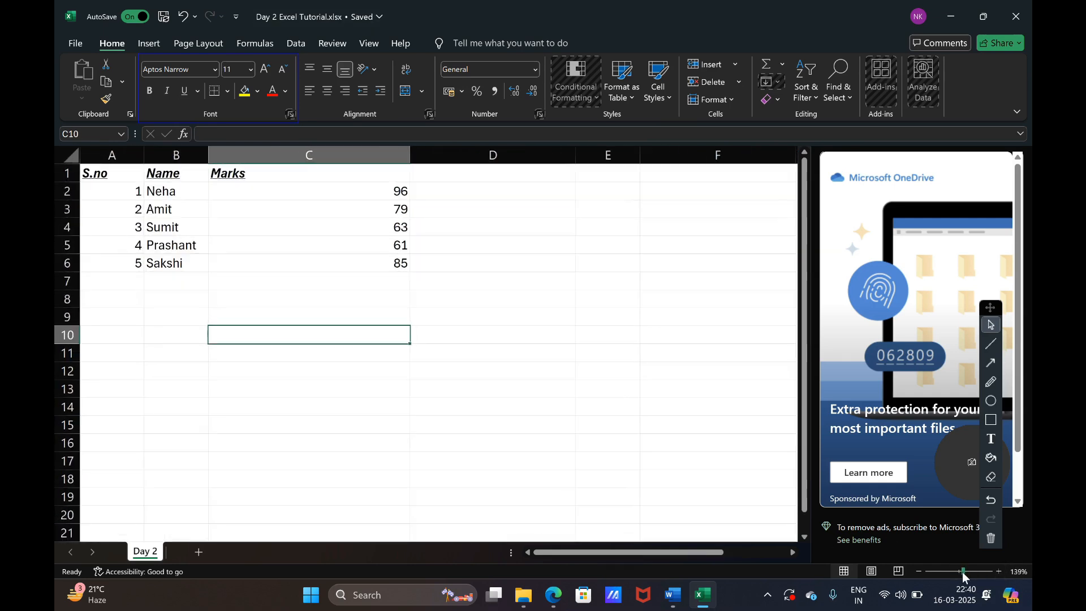
{"action": "left_click", "coordinate": [256, 175]}
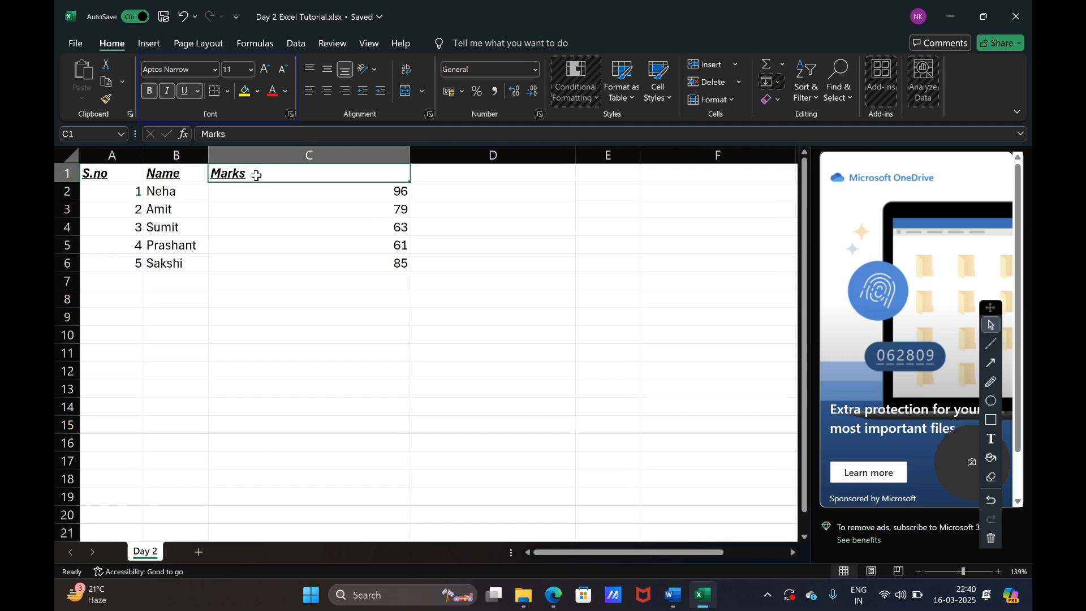
{"action": "left_click", "coordinate": [266, 215]}
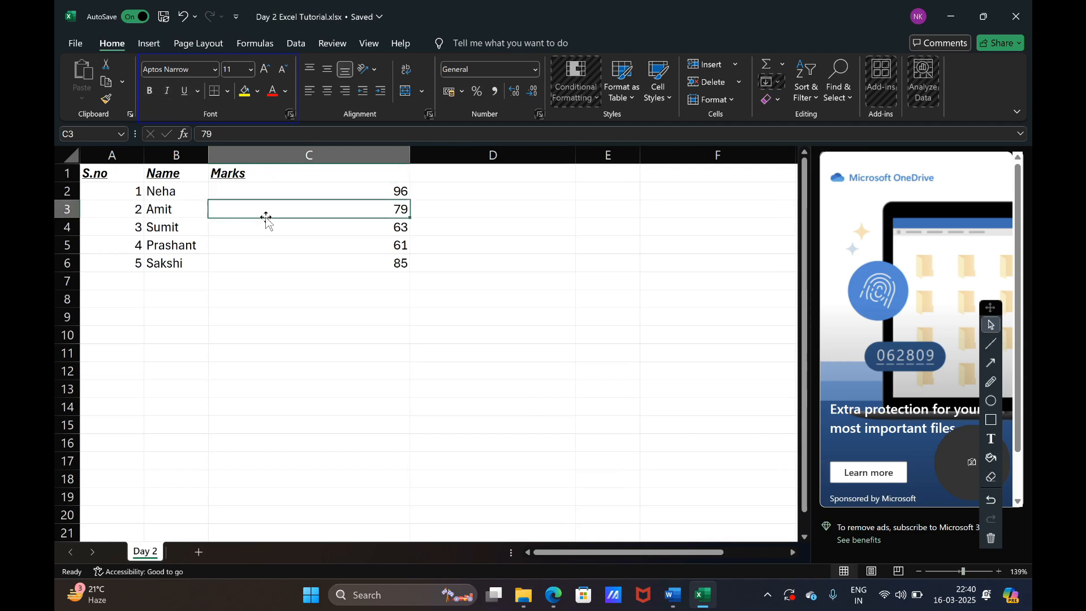
{"action": "left_click_drag", "start_coordinate": [97, 169], "coordinate": [259, 172]}
{"action": "left_click", "coordinate": [186, 93]}
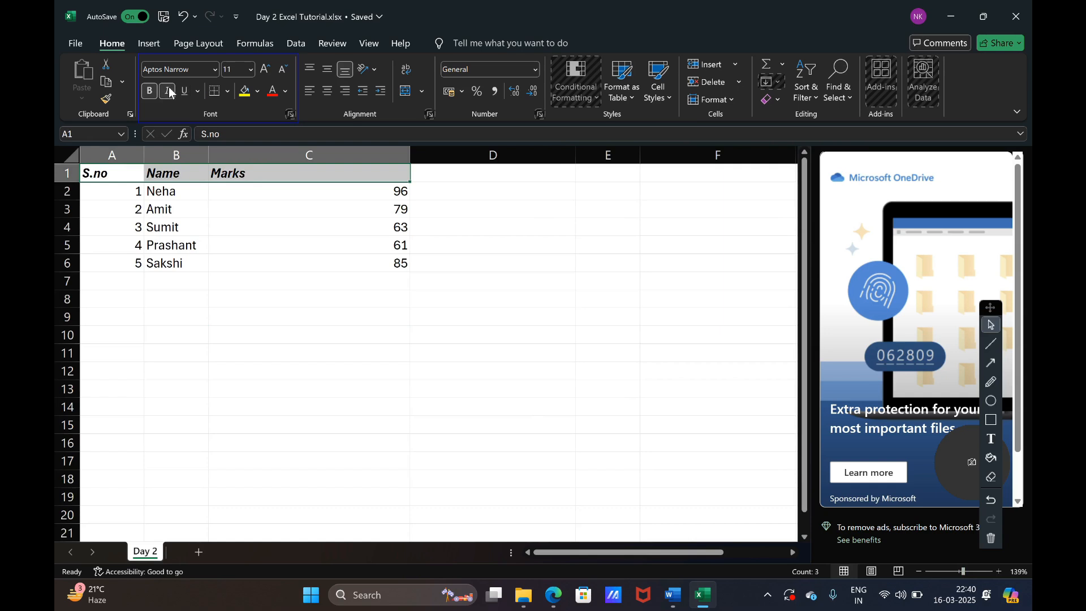
{"action": "left_click", "coordinate": [169, 92]}
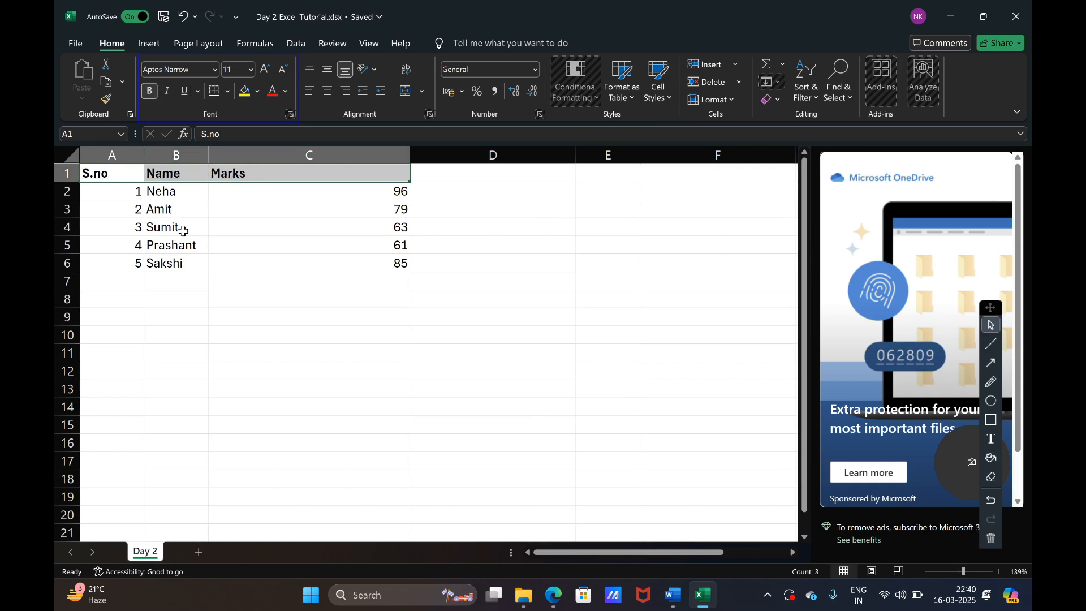
Apply All Borders to the whole table range A1:C6.
{"action": "key", "text": "shift+Down"}
{"action": "key", "text": "shift+Down"}
{"action": "key", "text": "shift+Down"}
{"action": "key", "text": "shift+Down"}
{"action": "key", "text": "shift+Down"}
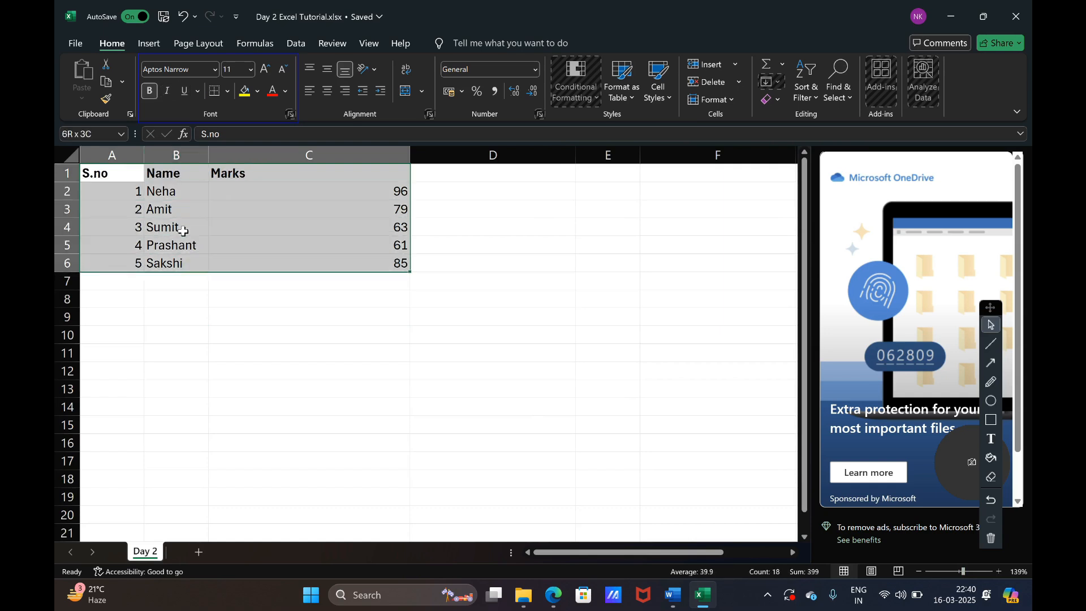
{"action": "left_click", "coordinate": [228, 91]}
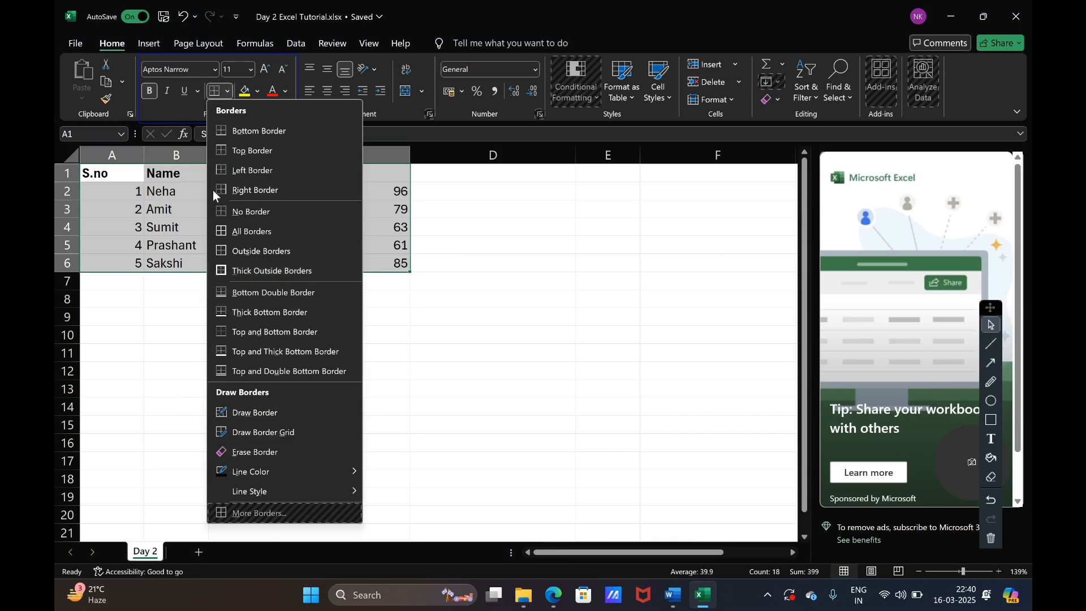
{"action": "left_click", "coordinate": [223, 231]}
{"action": "left_click", "coordinate": [193, 298]}
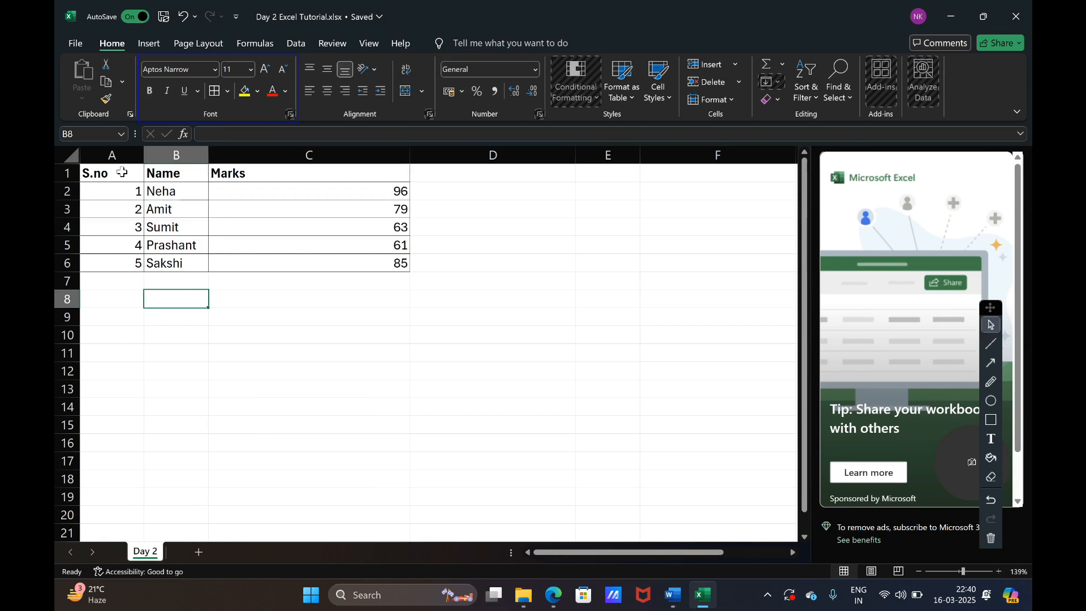
Apply Outside Borders to the table range A1:C6.
{"action": "left_click_drag", "start_coordinate": [123, 173], "coordinate": [295, 262]}
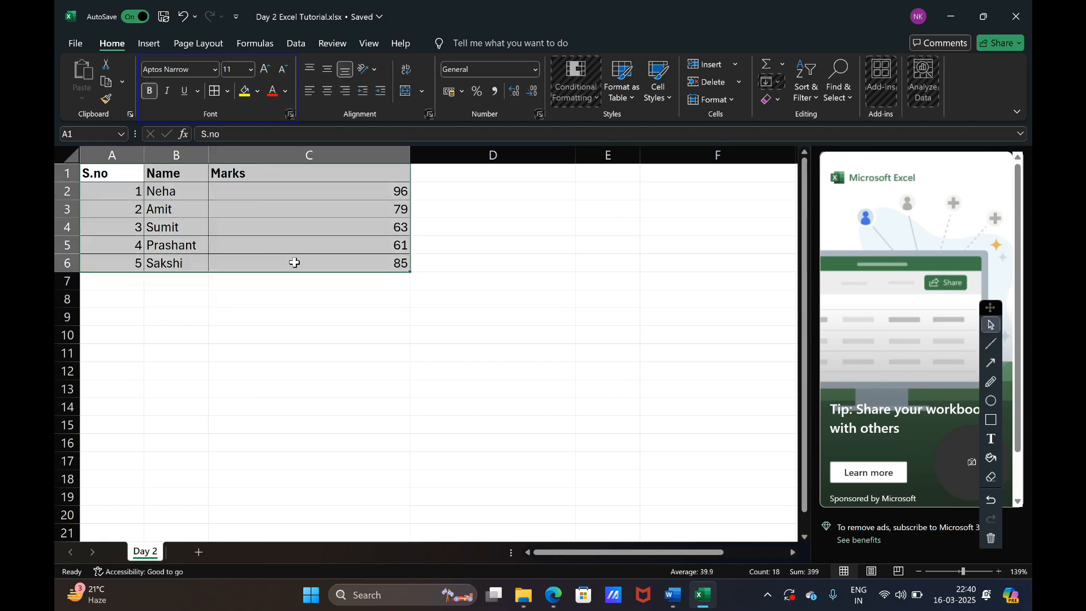
{"action": "left_click", "coordinate": [227, 91]}
{"action": "left_click", "coordinate": [223, 250]}
{"action": "left_click", "coordinate": [177, 317]}
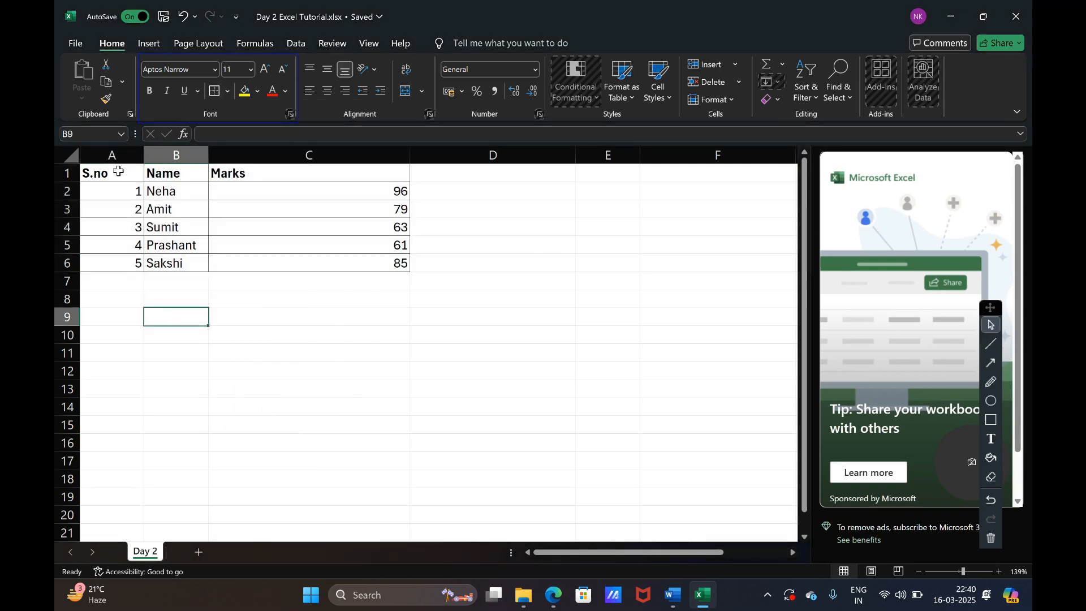
Apply Thick Outside Borders around the table range A1:C6.
{"action": "left_click_drag", "start_coordinate": [118, 170], "coordinate": [287, 262]}
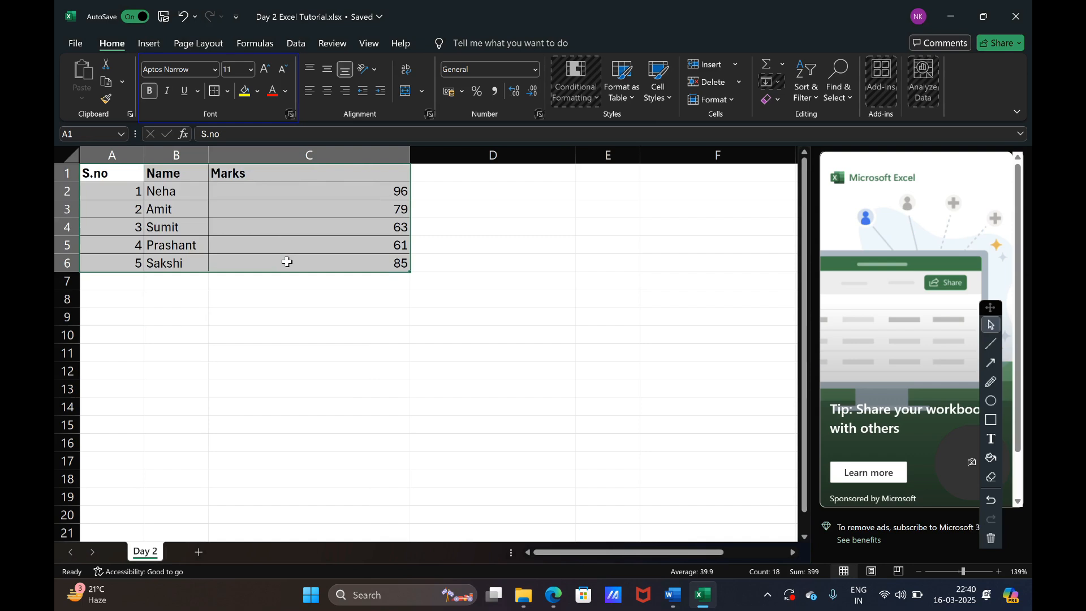
{"action": "left_click", "coordinate": [227, 91]}
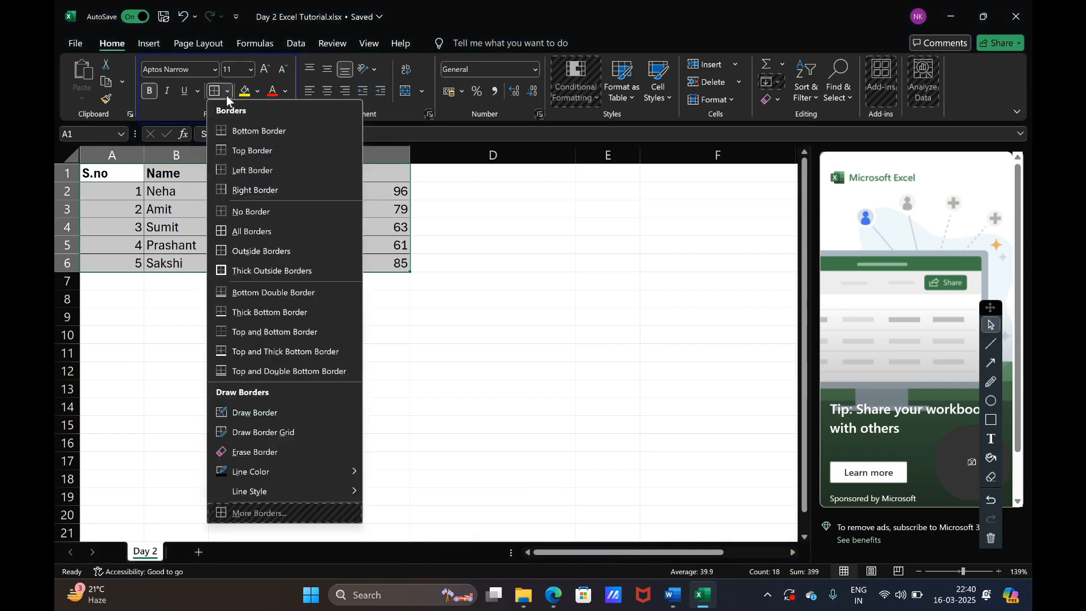
{"action": "left_click", "coordinate": [224, 271]}
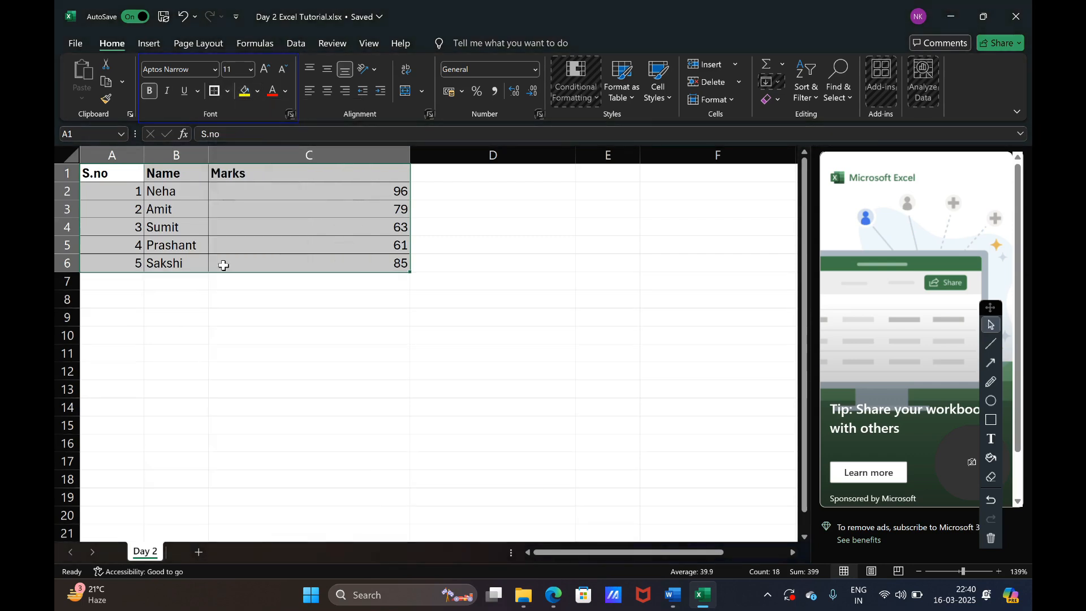
{"action": "left_click", "coordinate": [232, 318]}
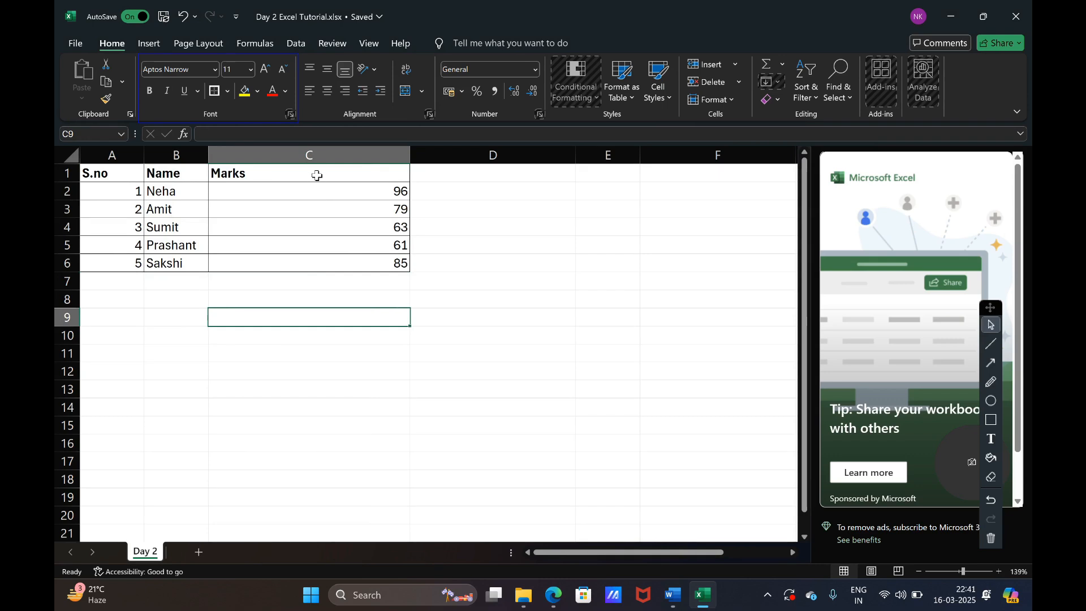
Insert a blank column before the S.no column.
{"action": "left_click", "coordinate": [112, 156]}
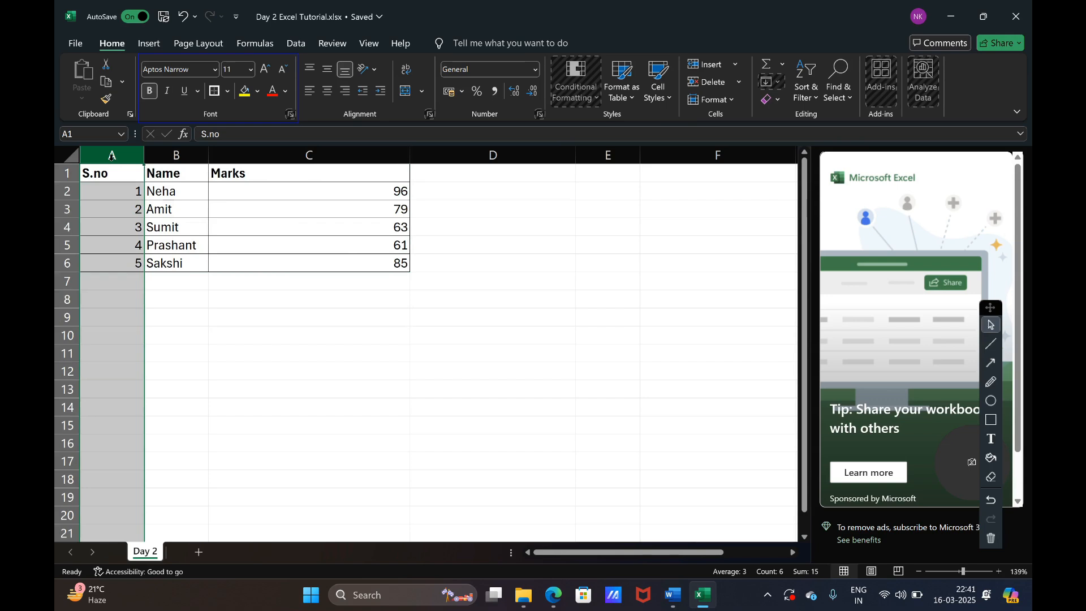
{"action": "key", "text": "ctrl+shift+equal"}
{"action": "left_click", "coordinate": [195, 370]}
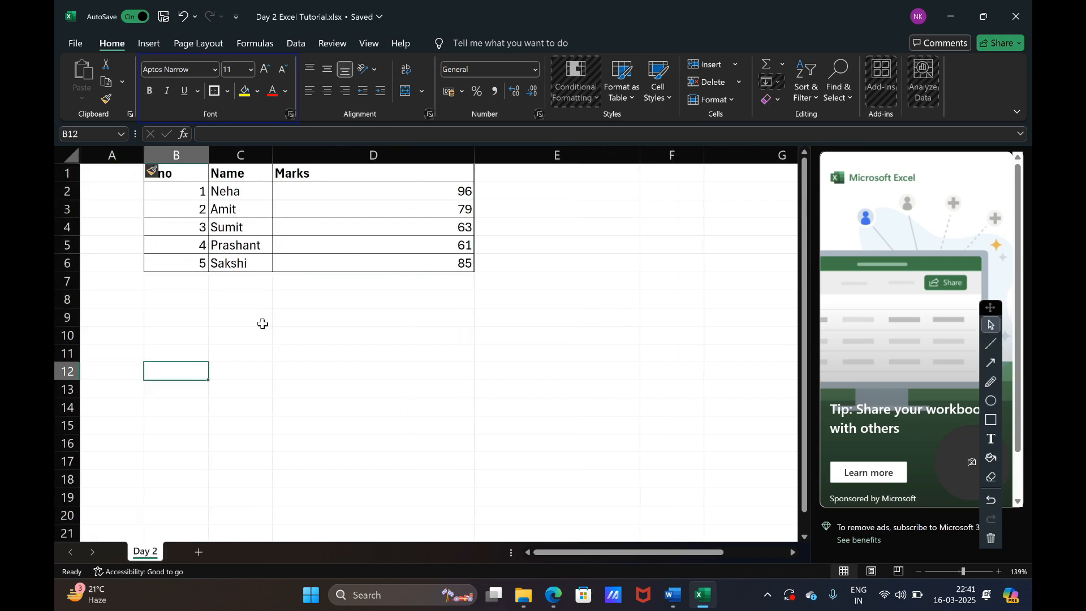
Insert a blank row above the table's header row and narrow the empty column A.
{"action": "left_click", "coordinate": [63, 173]}
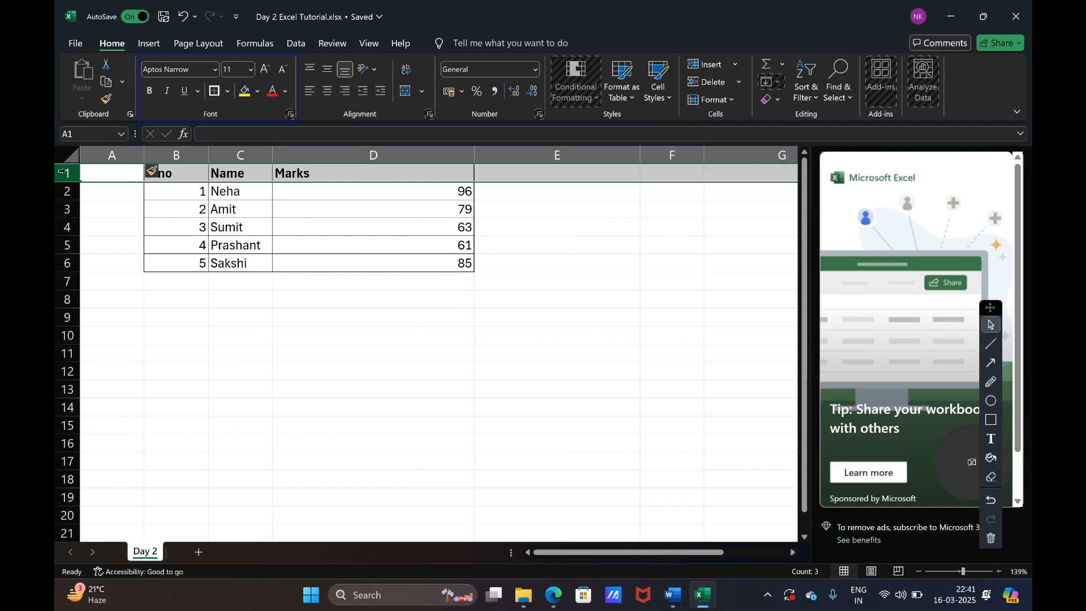
{"action": "key", "text": "ctrl+shift+equal"}
{"action": "key", "text": "Down"}
{"action": "key", "text": "Down"}
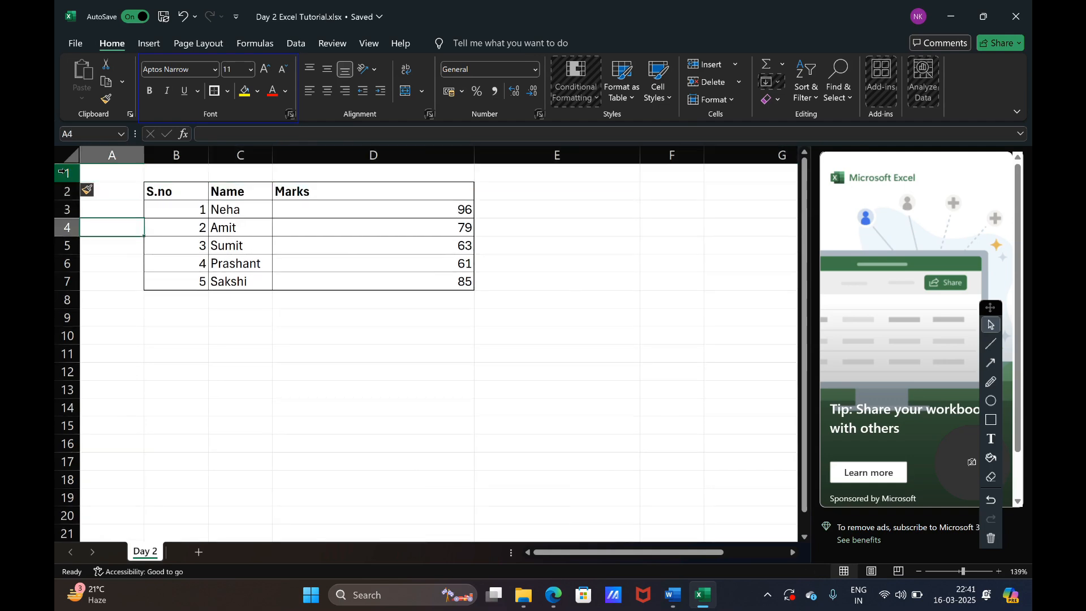
{"action": "key", "text": "Up"}
{"action": "key", "text": "Up"}
{"action": "key", "text": "Down"}
{"action": "key", "text": "Down"}
{"action": "key", "text": "Down"}
{"action": "key", "text": "Down"}
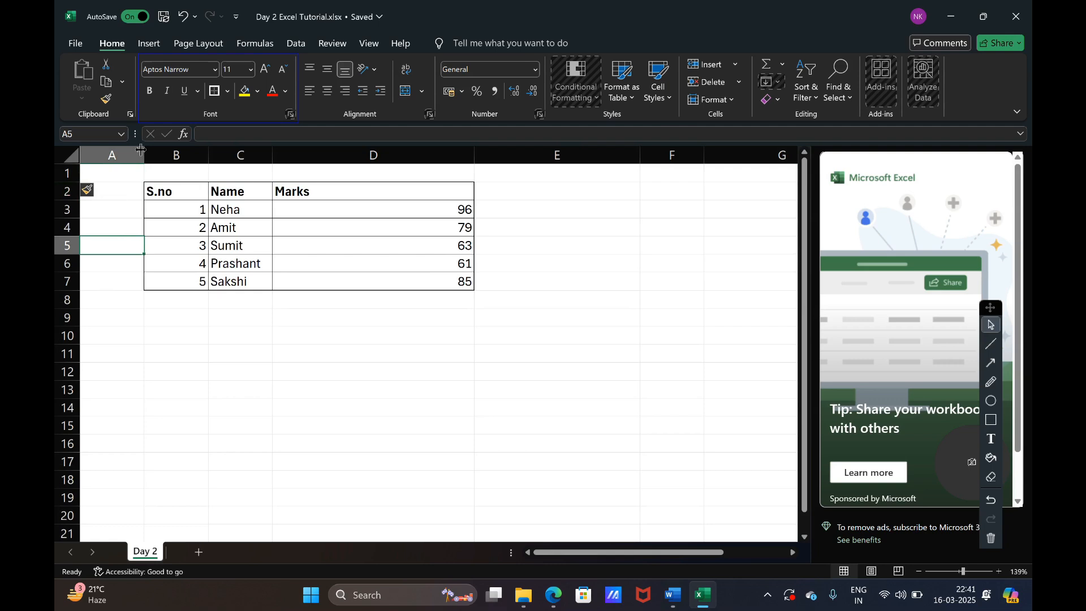
{"action": "left_click_drag", "start_coordinate": [143, 150], "coordinate": [119, 150]}
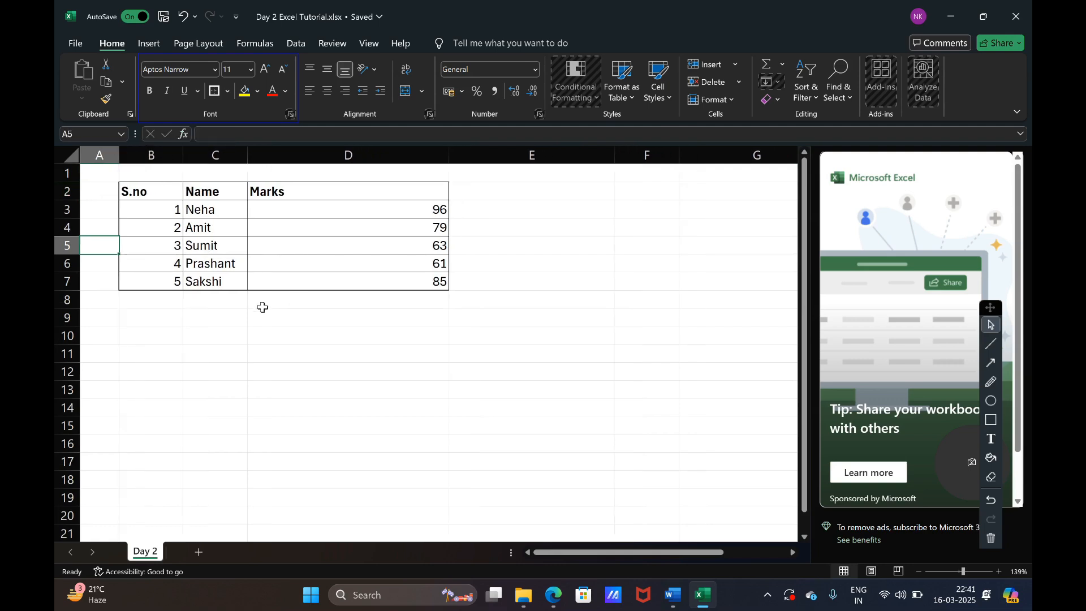
{"action": "left_click_drag", "start_coordinate": [156, 186], "coordinate": [274, 194]}
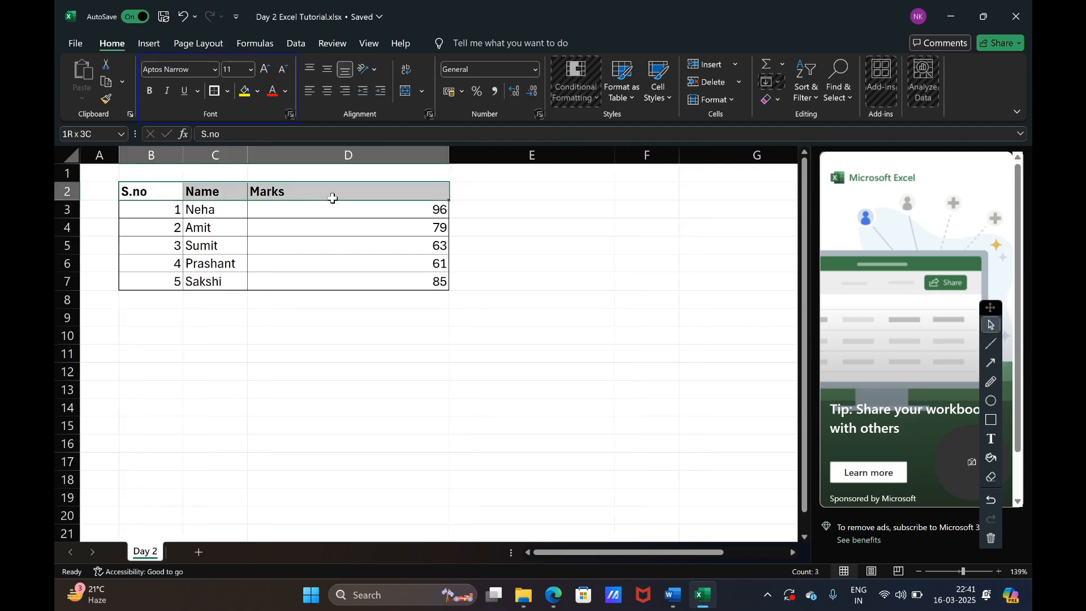
{"action": "left_click", "coordinate": [303, 334]}
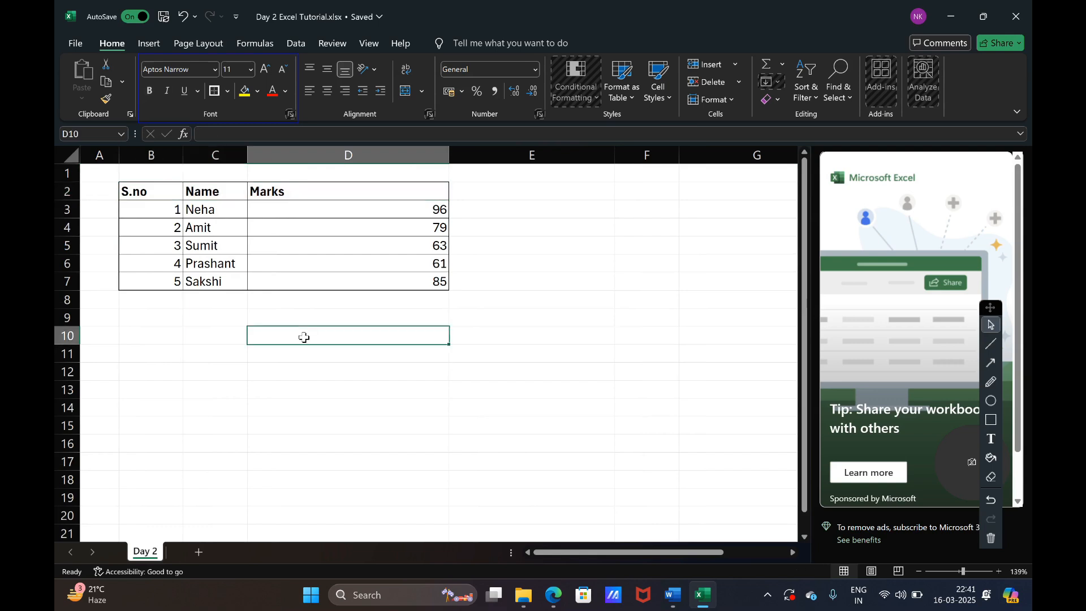
{"action": "left_click", "coordinate": [140, 189]}
{"action": "left_click_drag", "start_coordinate": [412, 270], "coordinate": [412, 281]}
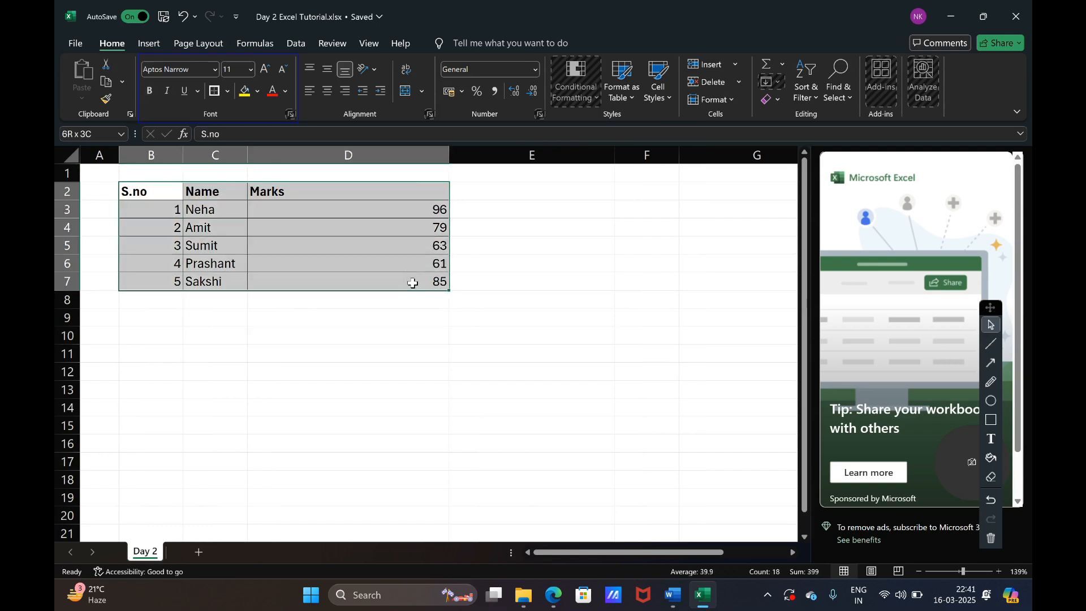
{"action": "left_click", "coordinate": [330, 190]}
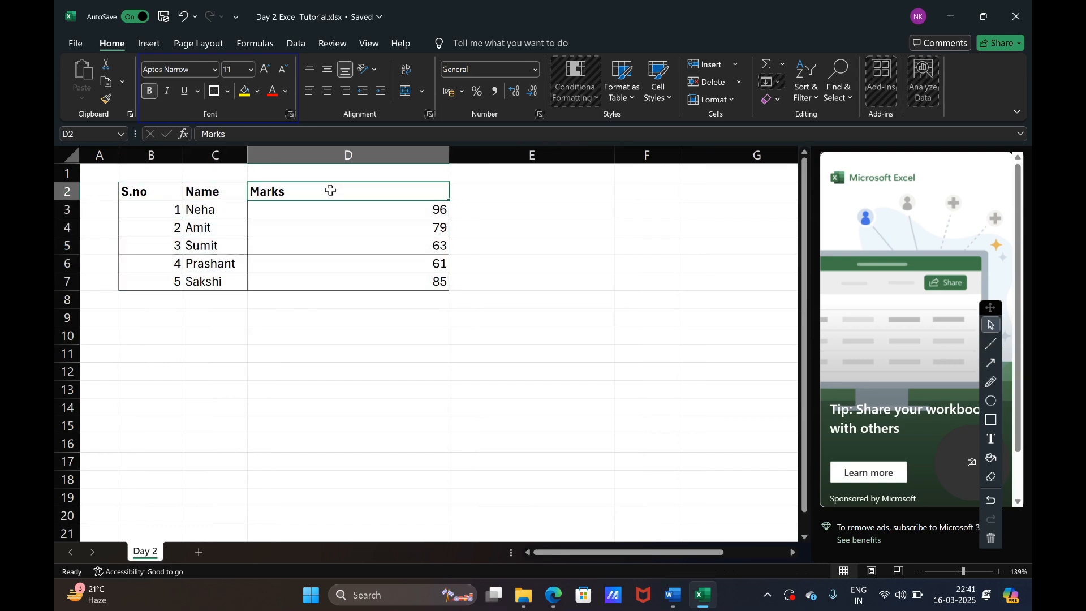
{"action": "key", "text": "shift+Down"}
{"action": "key", "text": "shift+Down"}
{"action": "key", "text": "shift+Down"}
{"action": "key", "text": "shift+Down"}
{"action": "key", "text": "shift+Down"}
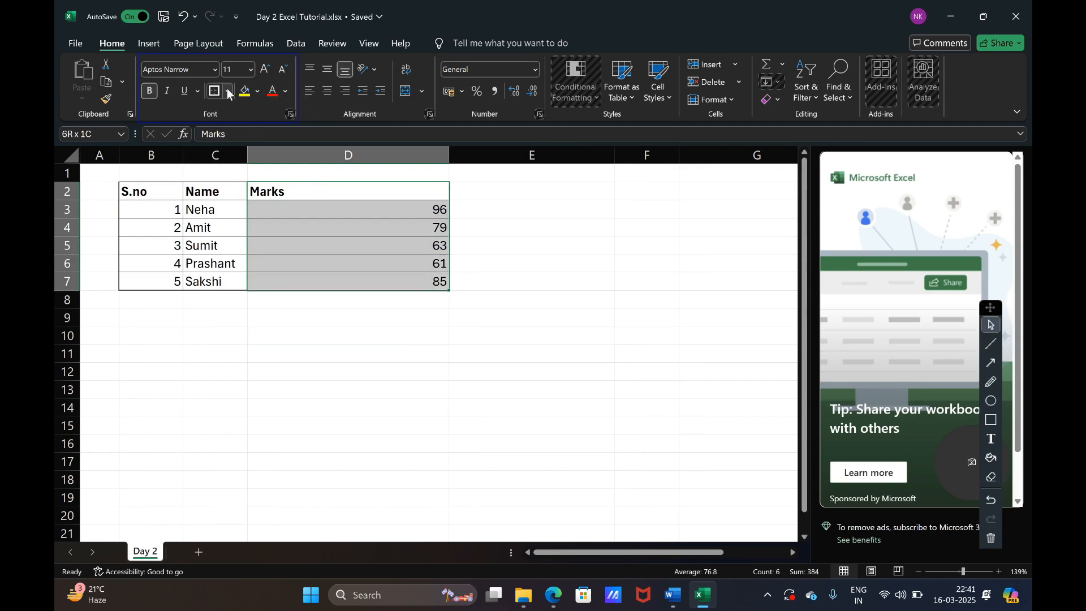
{"action": "left_click_drag", "start_coordinate": [224, 193], "coordinate": [230, 281]}
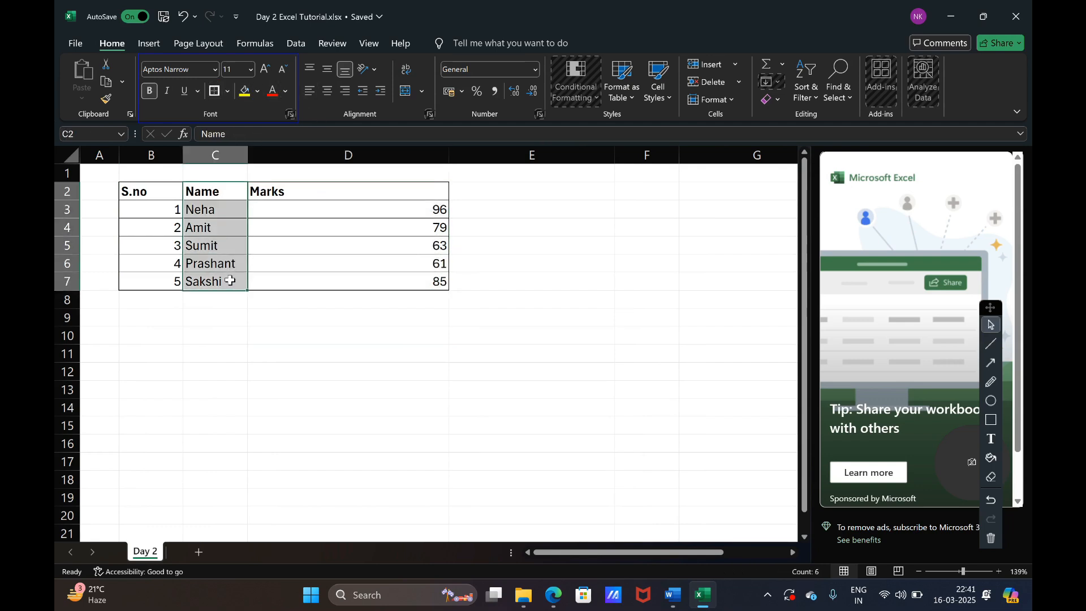
{"action": "left_click", "coordinate": [281, 389]}
Apply the last used outside border style around the header row B2:D2.
{"action": "left_click_drag", "start_coordinate": [155, 193], "coordinate": [274, 196]}
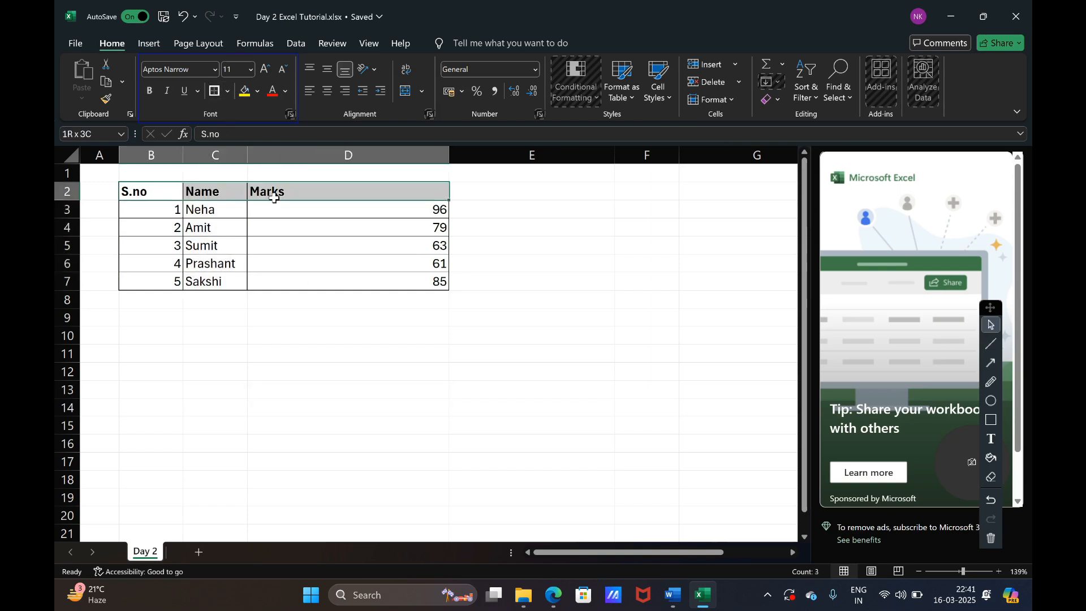
{"action": "left_click", "coordinate": [214, 91]}
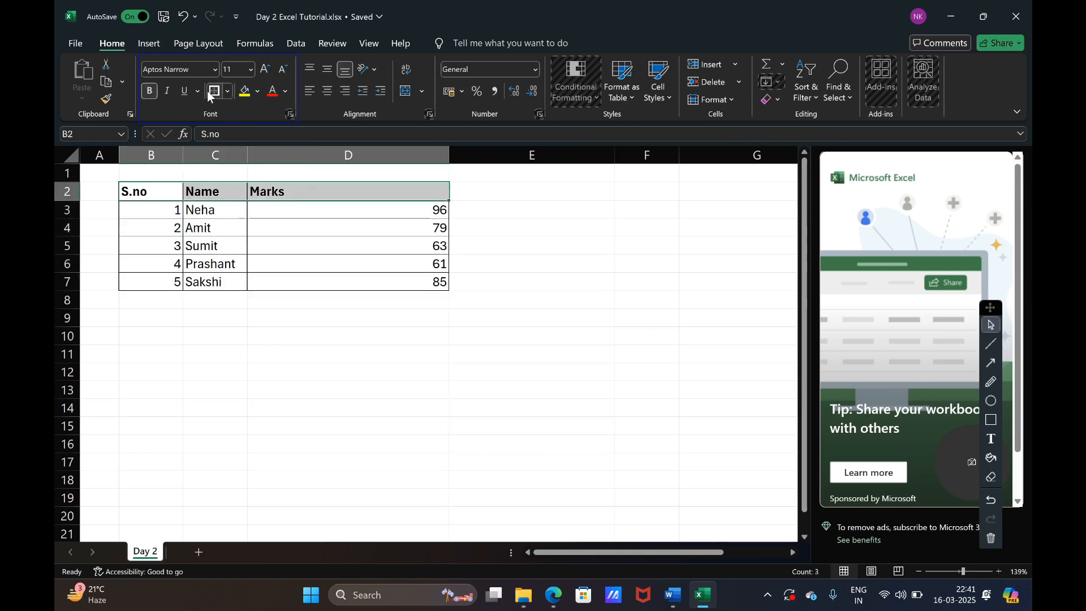
{"action": "left_click", "coordinate": [256, 330]}
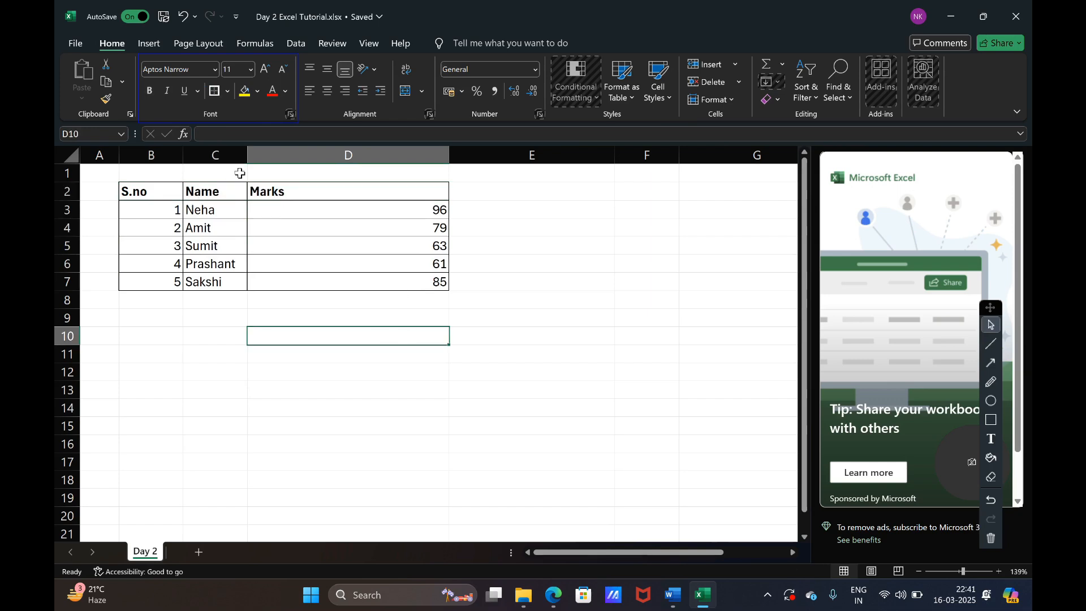
Fill the header cells S.no, Name and Marks in B2:D2 with light gray.
{"action": "left_click", "coordinate": [154, 194]}
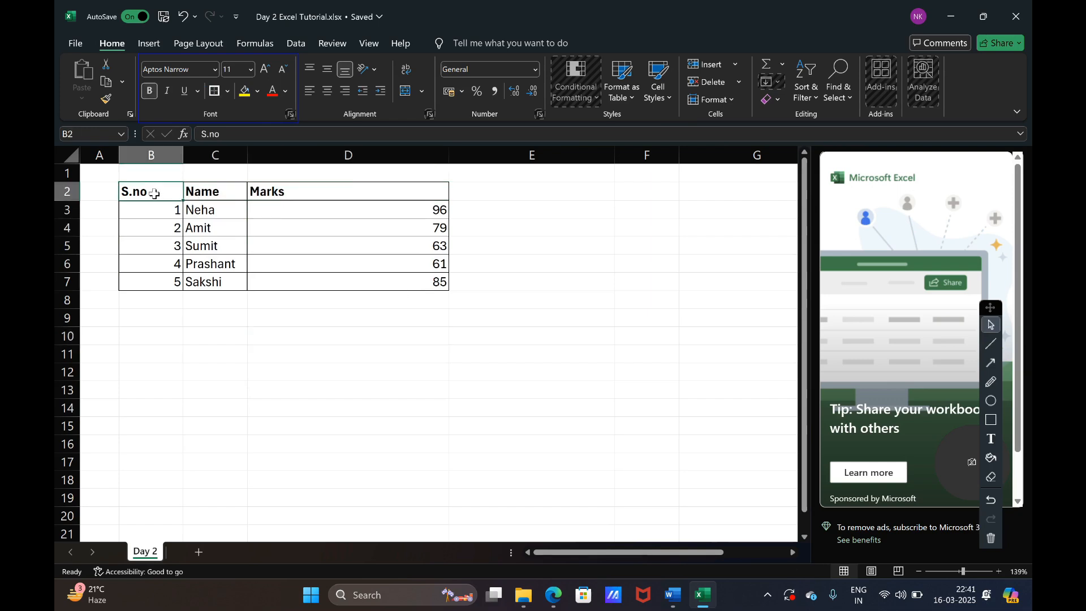
{"action": "key", "text": "shift+Right"}
{"action": "key", "text": "shift+Right"}
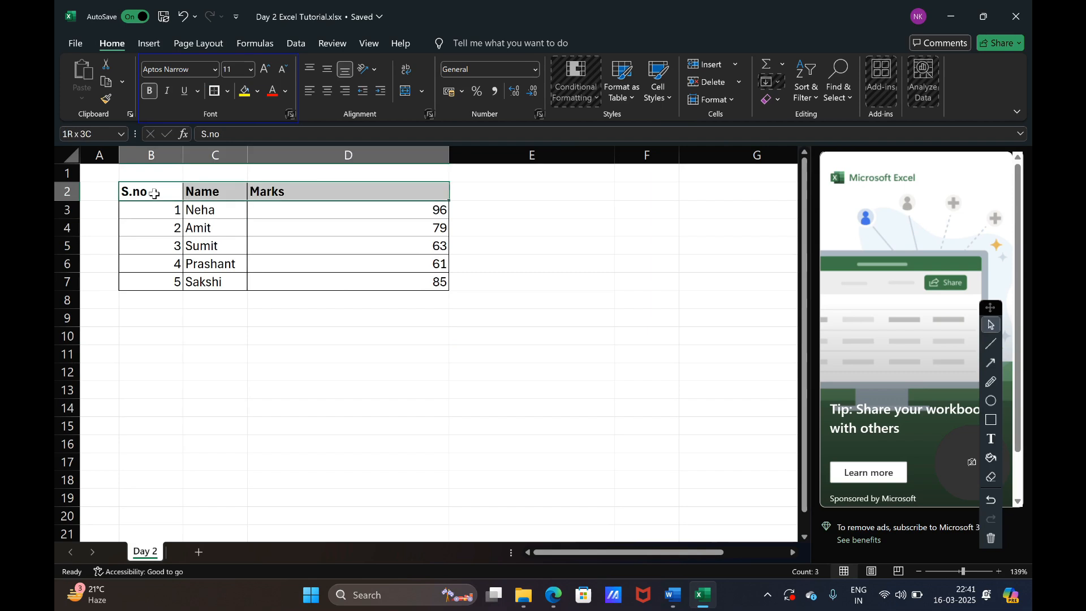
{"action": "left_click", "coordinate": [260, 93]}
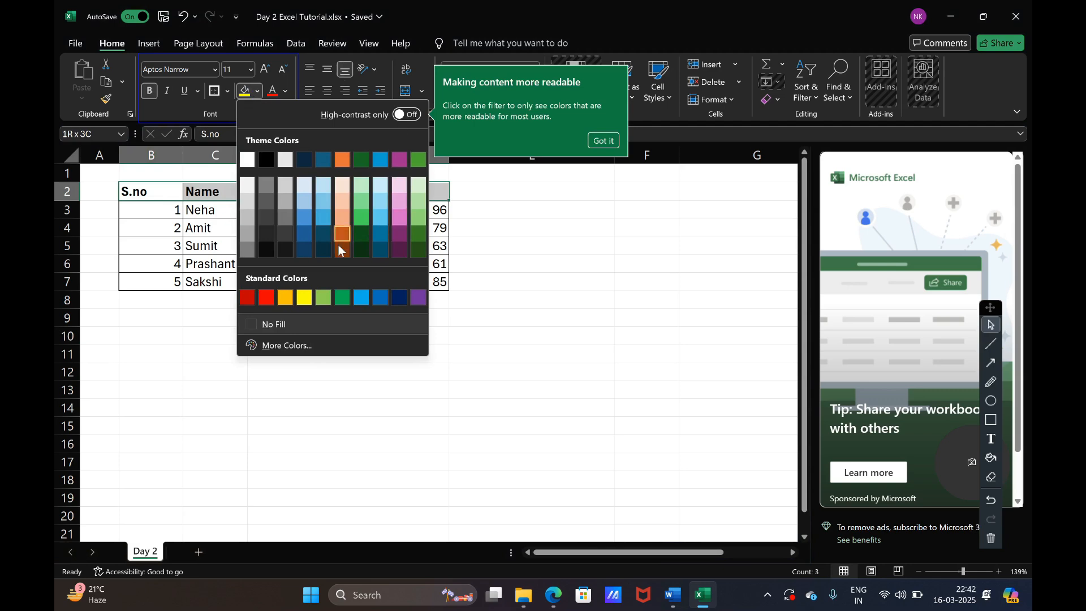
{"action": "left_click", "coordinate": [285, 190]}
{"action": "left_click", "coordinate": [264, 388]}
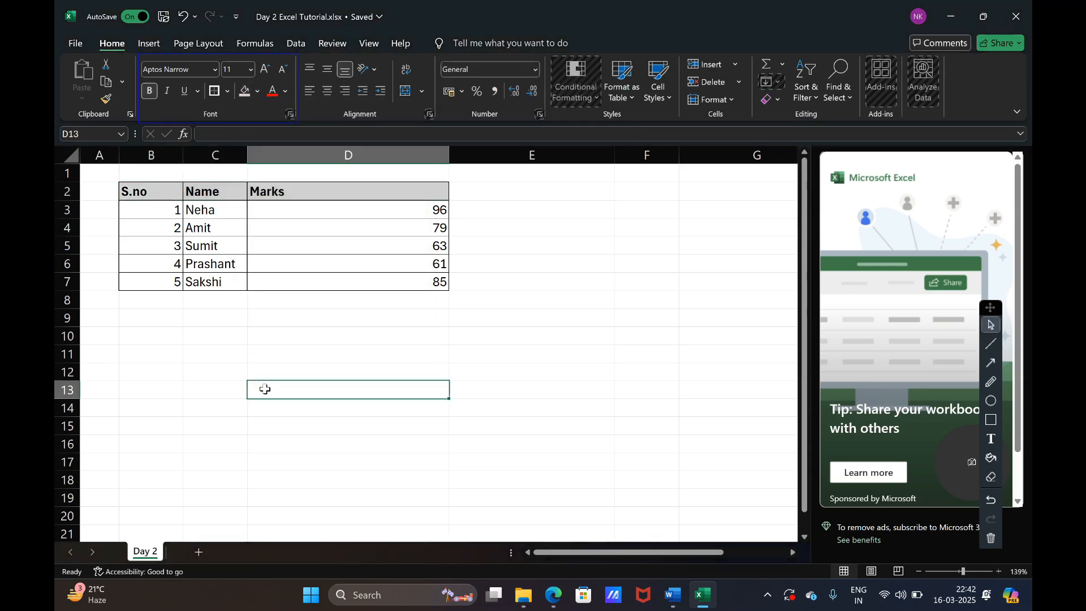
Set the font of the whole table B2:D7 to Calibri at size 10.
{"action": "left_click", "coordinate": [162, 194]}
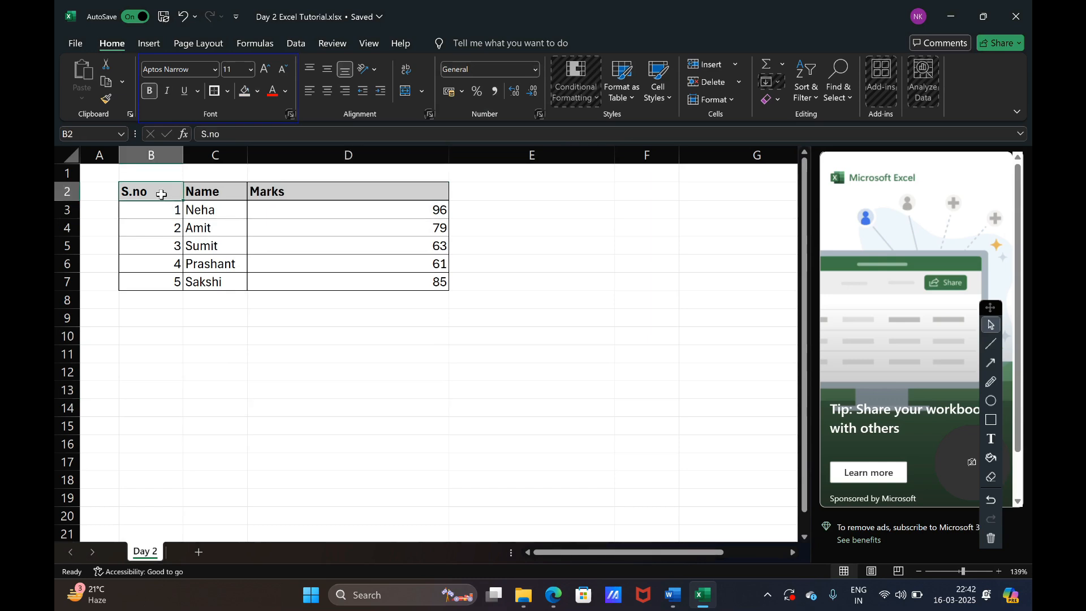
{"action": "left_click_drag", "start_coordinate": [161, 194], "coordinate": [329, 280]}
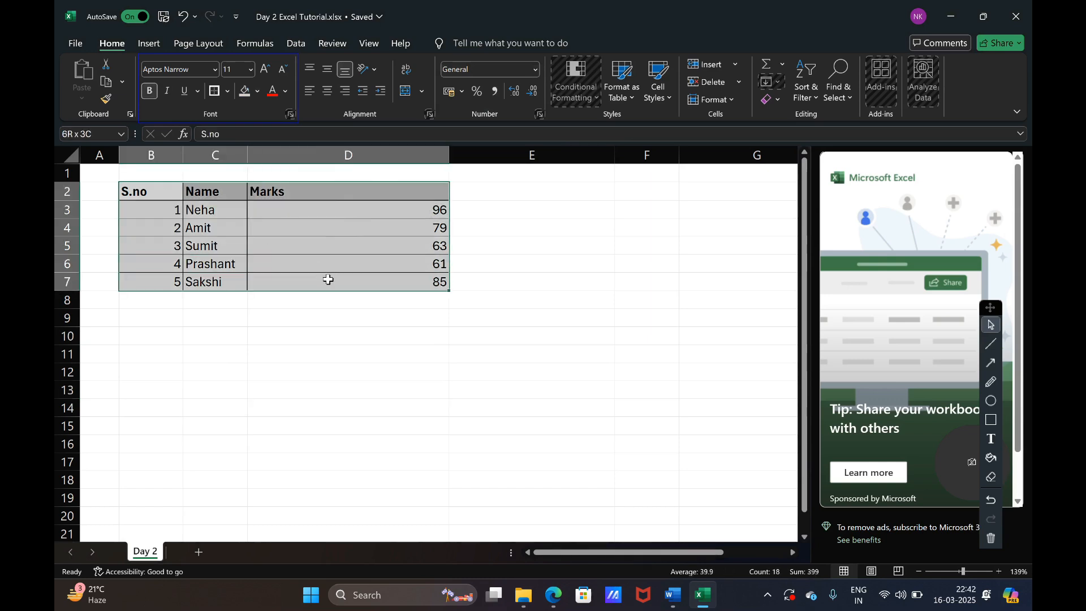
{"action": "left_click", "coordinate": [216, 70]}
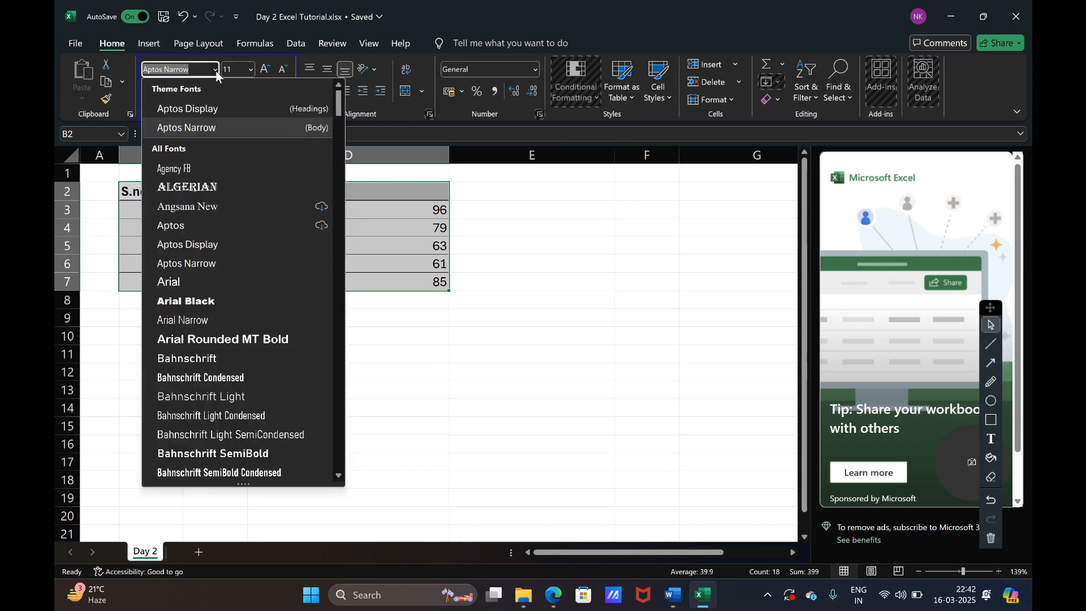
{"action": "type", "text": "Calibri"}
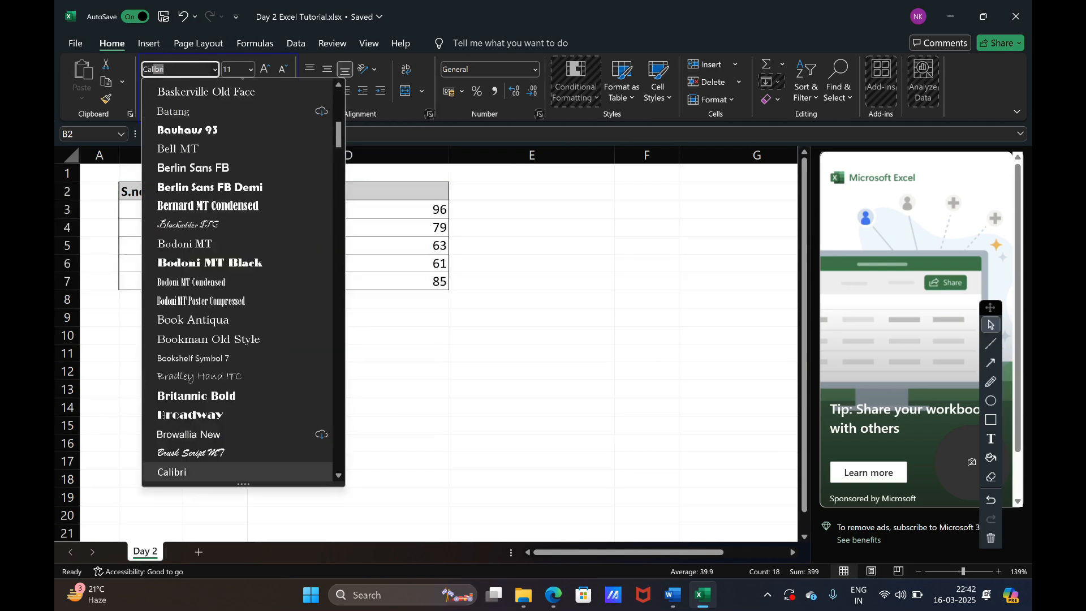
{"action": "key", "text": "Return"}
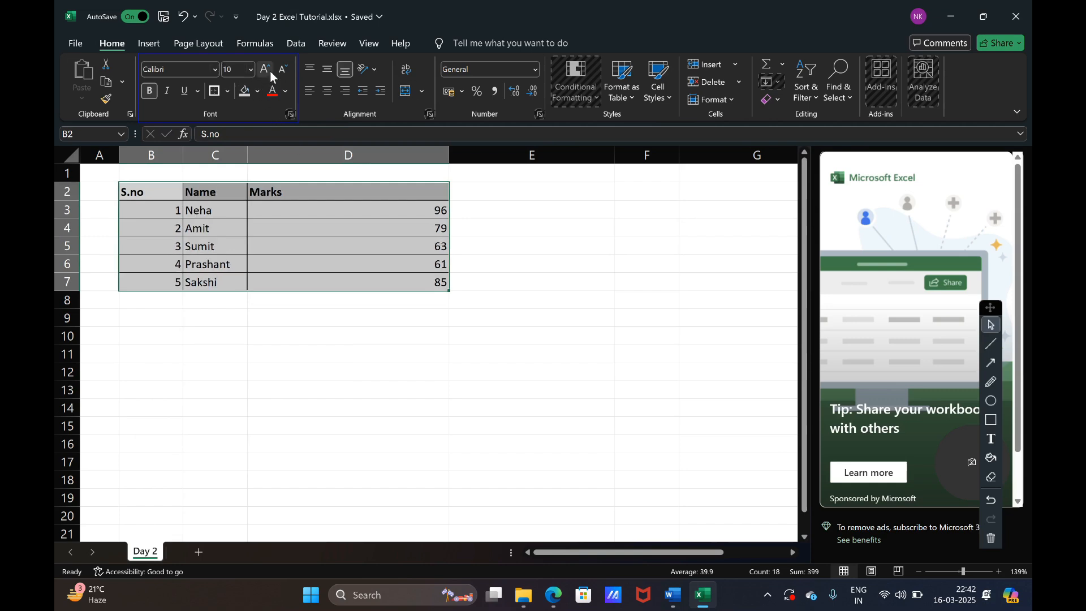
{"action": "left_click", "coordinate": [238, 352]}
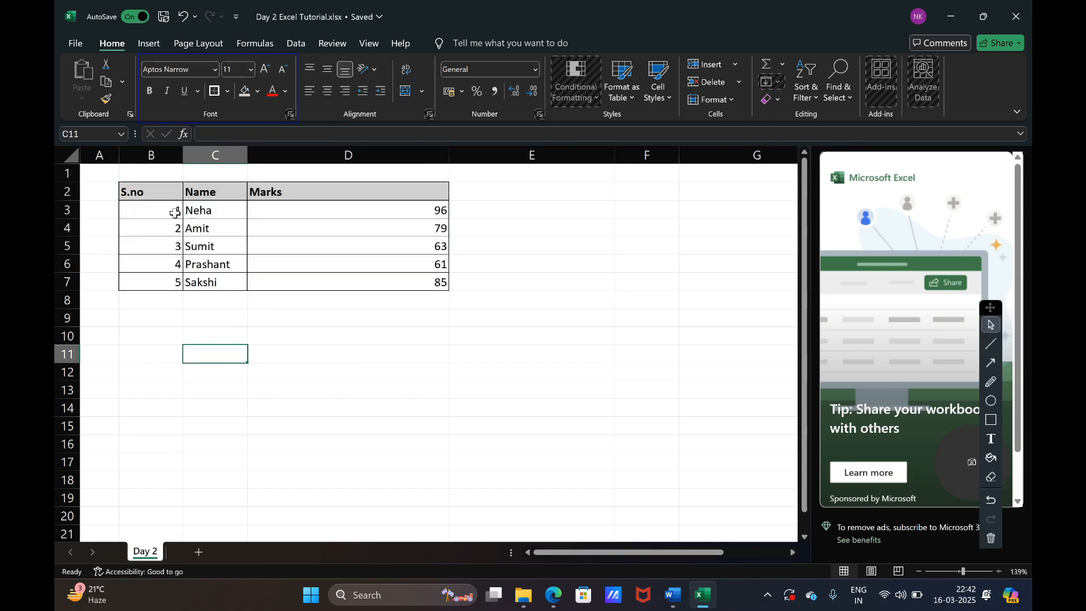
Center the text horizontally in the header row B2:D2 and the data rows B3:D7.
{"action": "left_click_drag", "start_coordinate": [160, 208], "coordinate": [321, 258]}
{"action": "left_click_drag", "start_coordinate": [170, 191], "coordinate": [361, 194]}
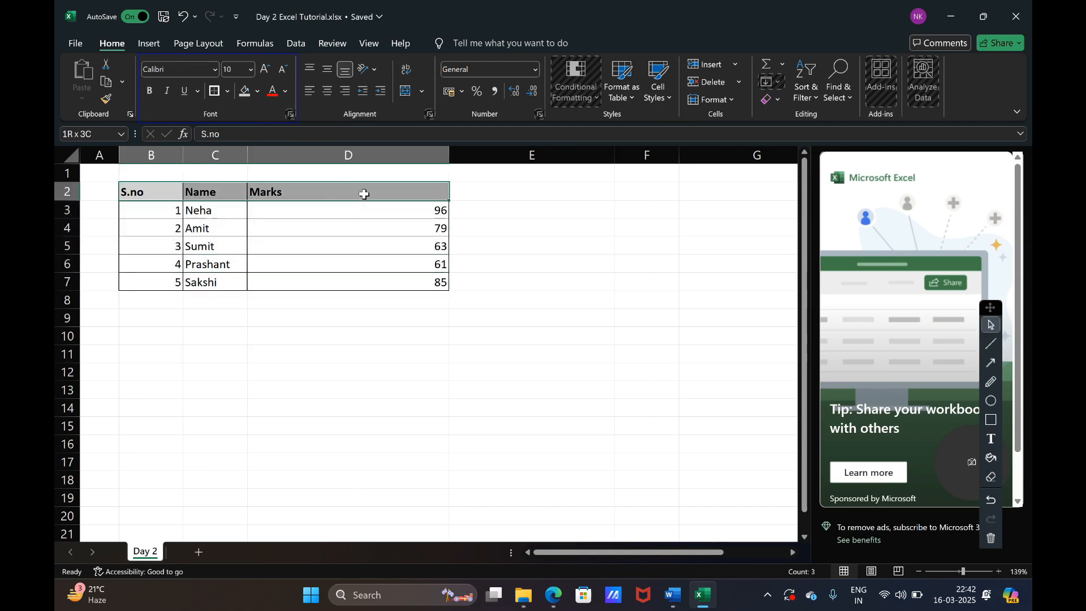
{"action": "left_click", "coordinate": [327, 92]}
{"action": "left_click_drag", "start_coordinate": [161, 210], "coordinate": [332, 289]}
{"action": "left_click", "coordinate": [327, 90]}
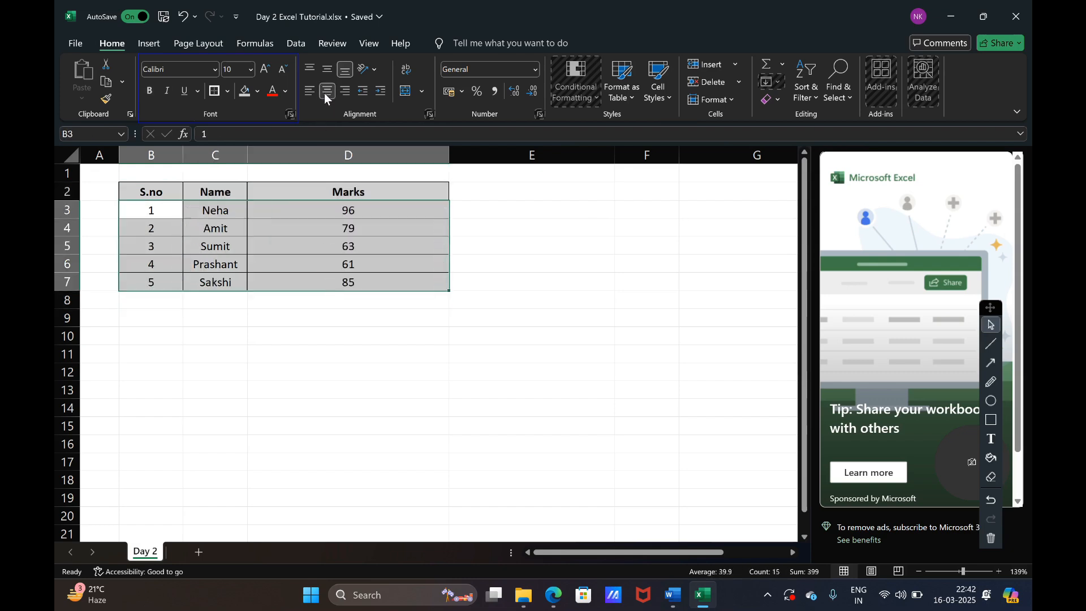
{"action": "left_click", "coordinate": [478, 313]}
{"action": "left_click_drag", "start_coordinate": [146, 210], "coordinate": [354, 293]}
{"action": "left_click_drag", "start_coordinate": [160, 187], "coordinate": [376, 281]}
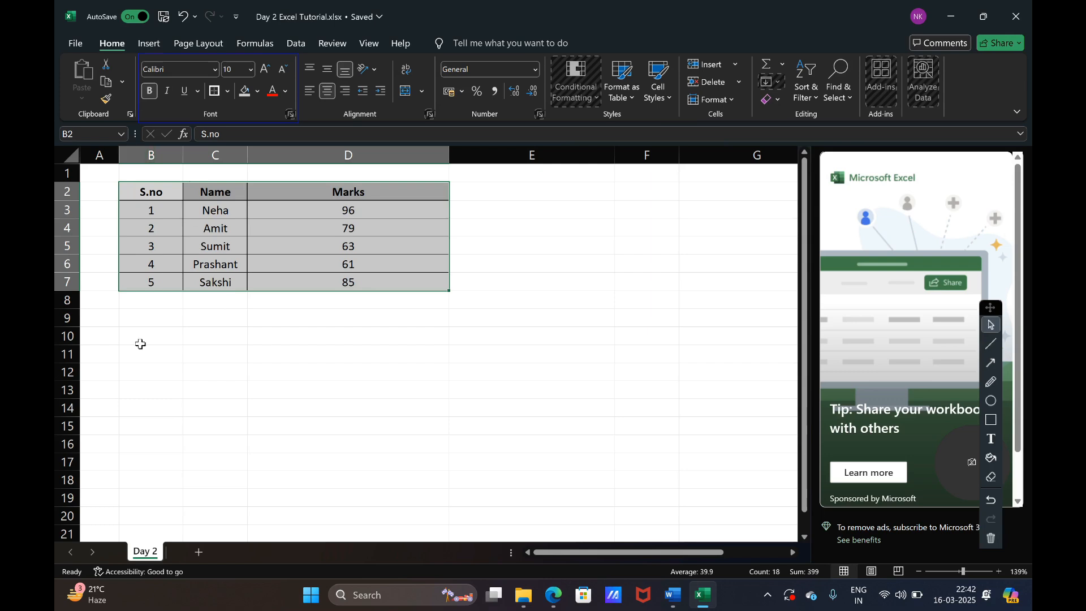
{"action": "left_click", "coordinate": [197, 348]}
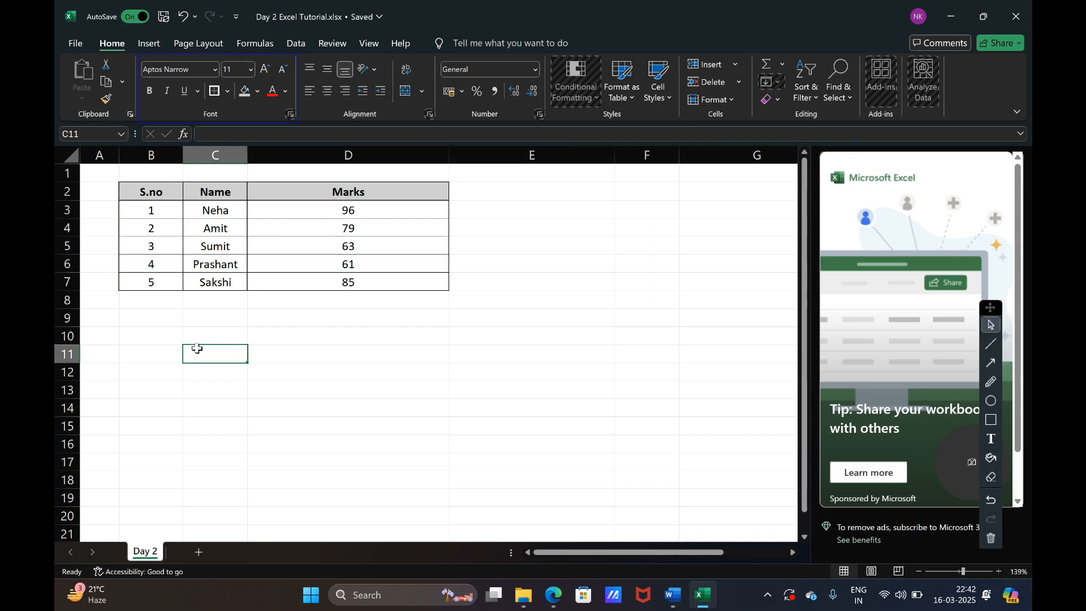
Copy the entire formatted table B2:D7.
{"action": "left_click", "coordinate": [159, 195]}
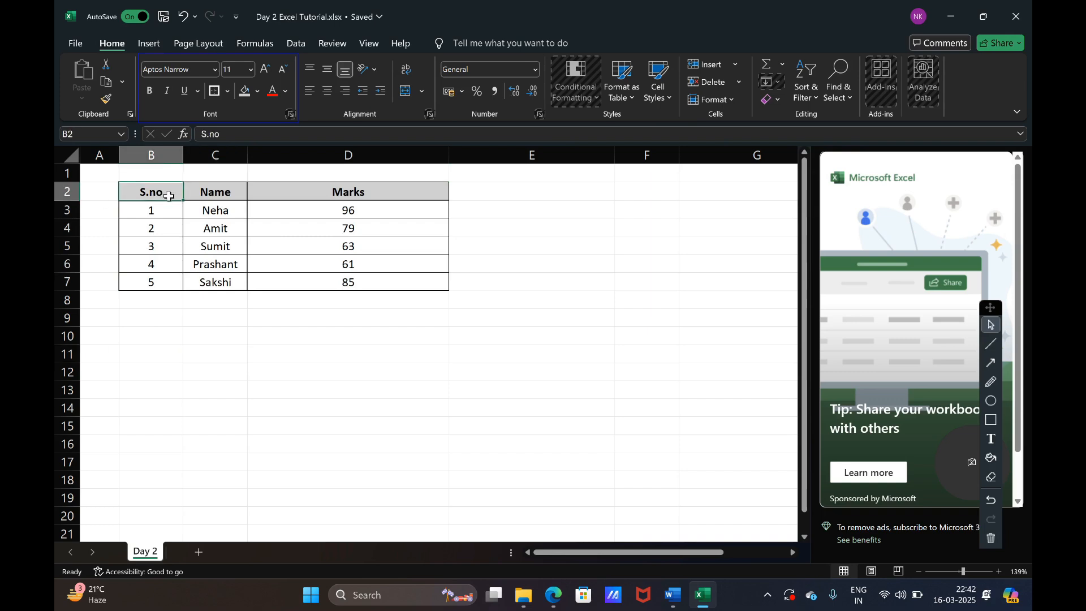
{"action": "left_click_drag", "start_coordinate": [169, 196], "coordinate": [346, 282]}
{"action": "key", "text": "ctrl+c"}
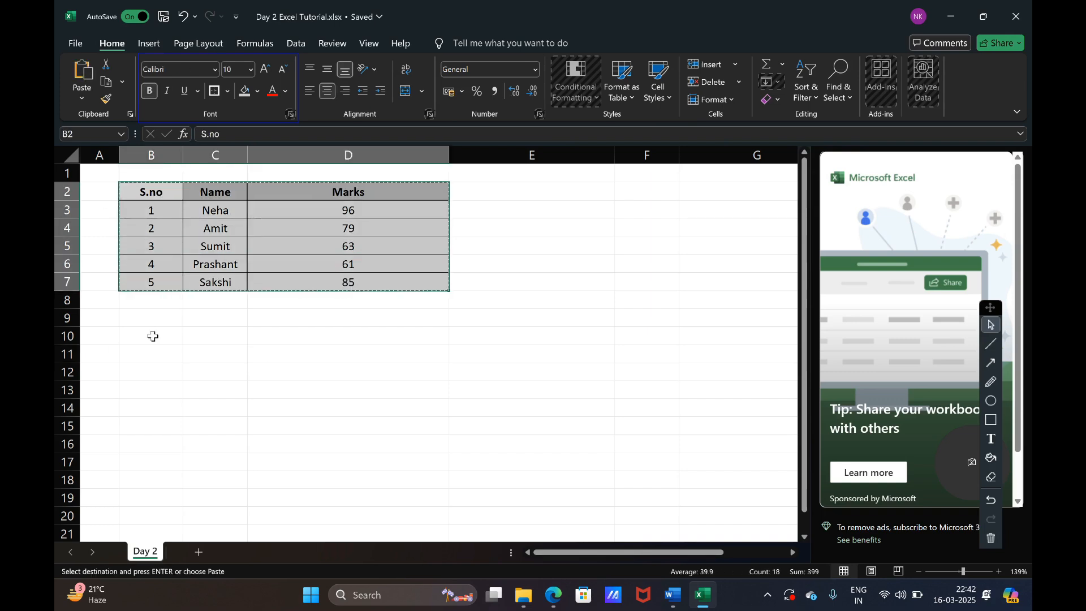
{"action": "left_click", "coordinate": [151, 335]}
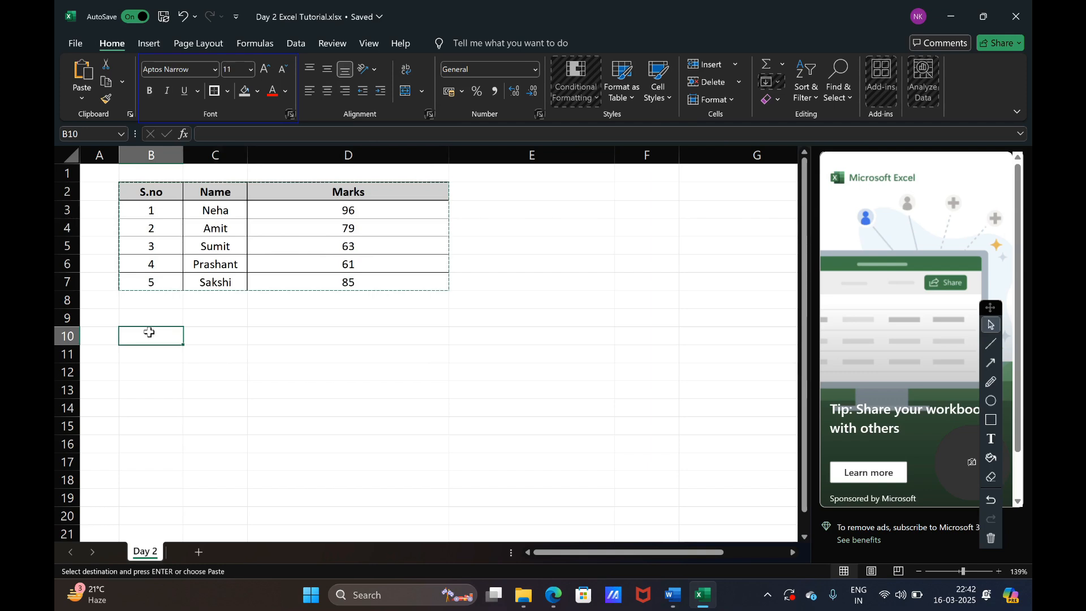
{"action": "key", "text": "alt"}
{"action": "key", "text": "Down"}
{"action": "key", "text": "Up"}
{"action": "key", "text": "Escape"}
{"action": "left_click", "coordinate": [166, 196]}
{"action": "key", "text": "ctrl+shift+Right"}
{"action": "key", "text": "ctrl+shift+Down"}
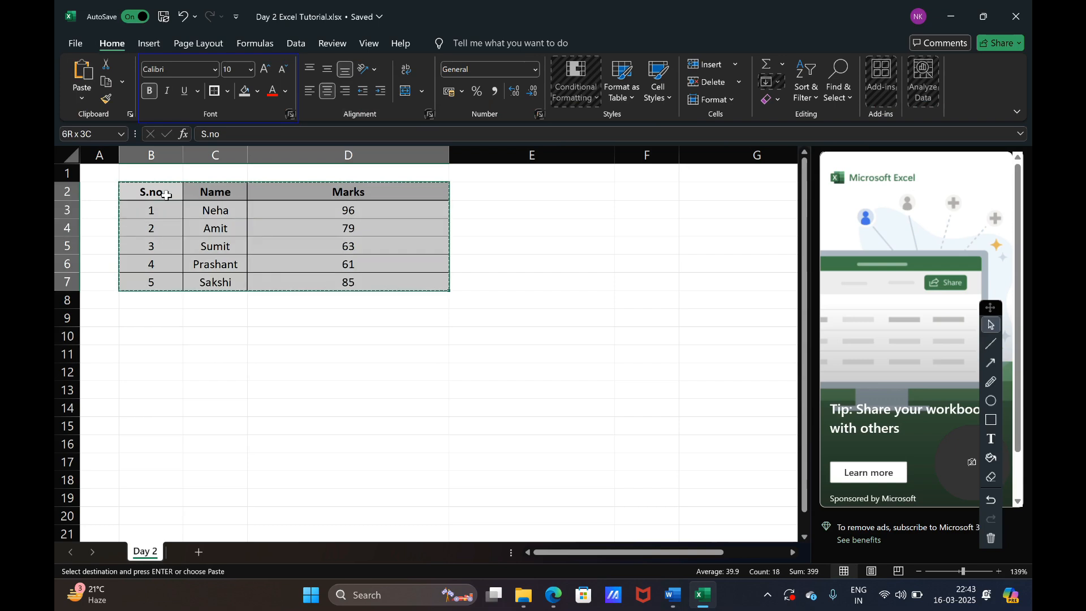
Paste the copied table as values only, without formatting, starting at cell B10.
{"action": "left_click", "coordinate": [166, 196]}
{"action": "key", "text": "Down"}
{"action": "key", "text": "Down"}
{"action": "key", "text": "Down"}
{"action": "key", "text": "Down"}
{"action": "key", "text": "Down"}
{"action": "key", "text": "Down"}
{"action": "key", "text": "Down"}
{"action": "key", "text": "Down"}
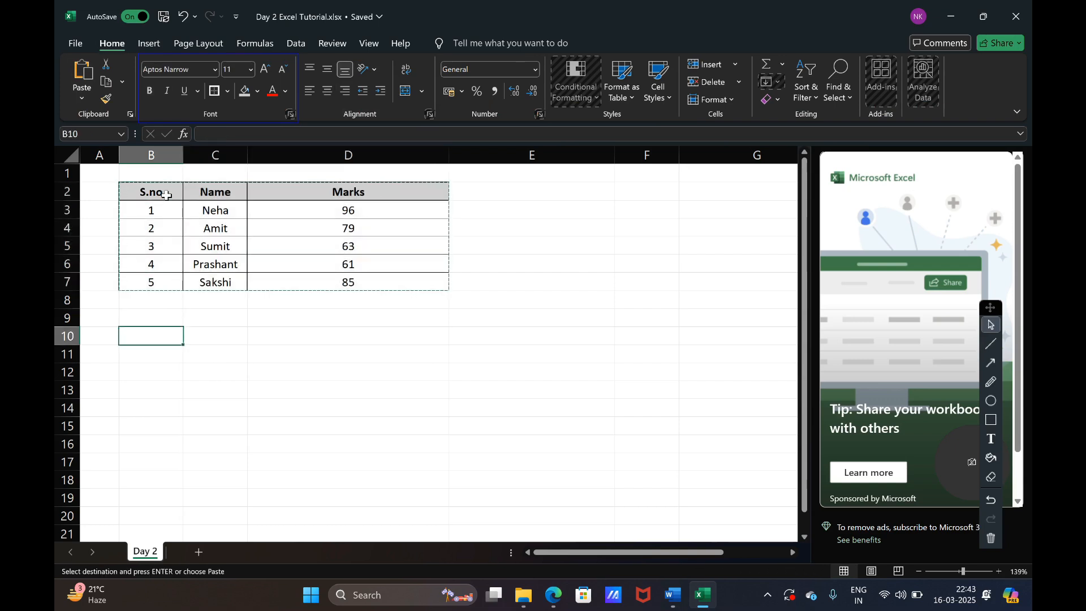
{"action": "key", "text": "ctrl+v"}
{"action": "key", "text": "Escape"}
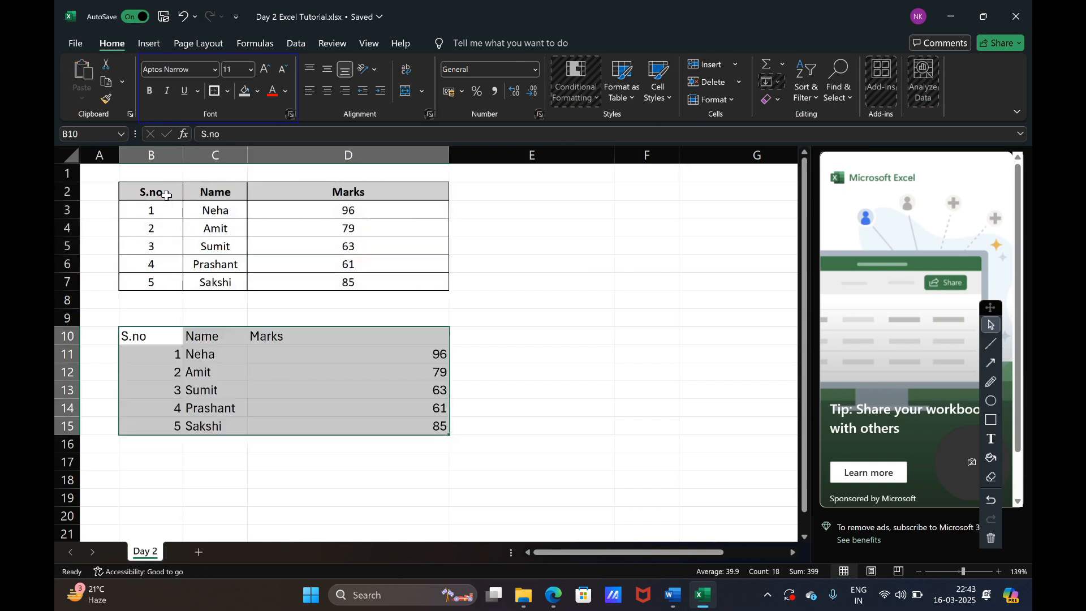
{"action": "key", "text": "Up"}
{"action": "key", "text": "Down"}
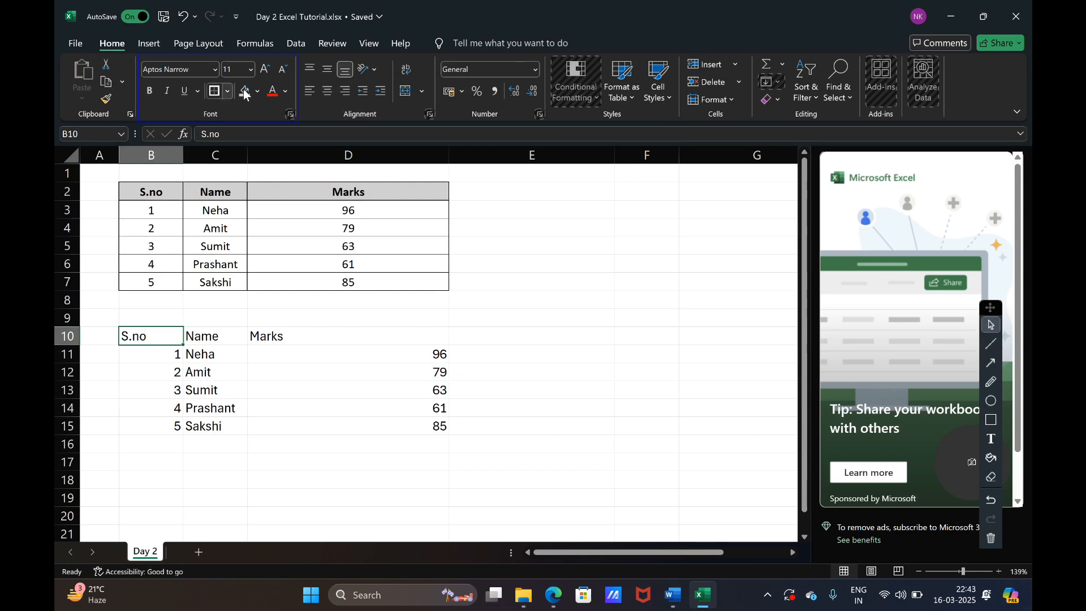
Copy the header formatting from B2:D2 onto the second table's header row B10:D10 with Format Painter.
{"action": "left_click", "coordinate": [158, 194]}
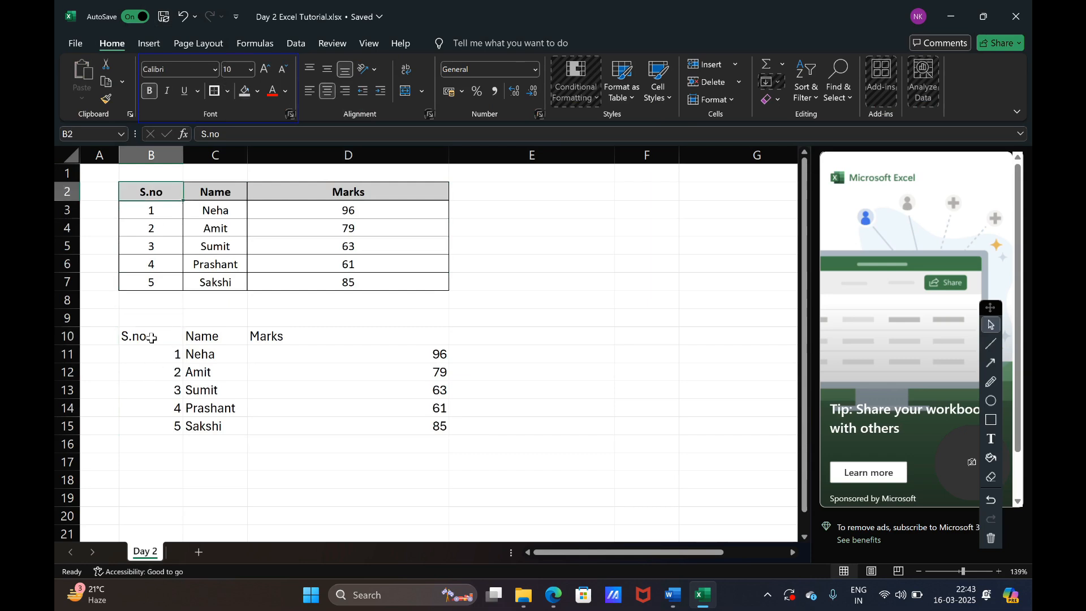
{"action": "left_click_drag", "start_coordinate": [152, 338], "coordinate": [412, 417]}
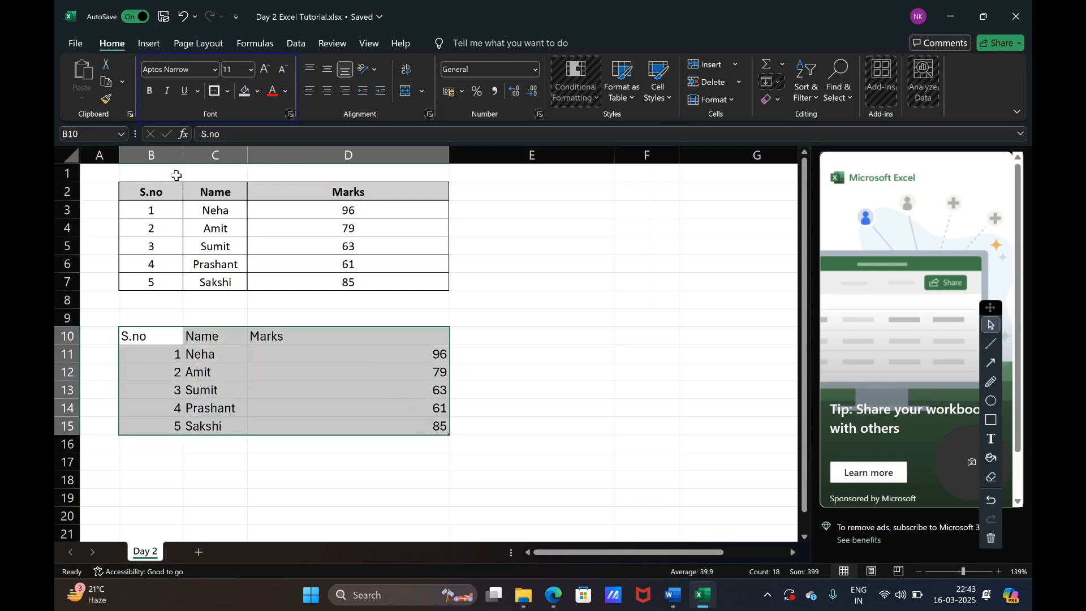
{"action": "left_click", "coordinate": [162, 188]}
{"action": "left_click_drag", "start_coordinate": [163, 187], "coordinate": [286, 189]}
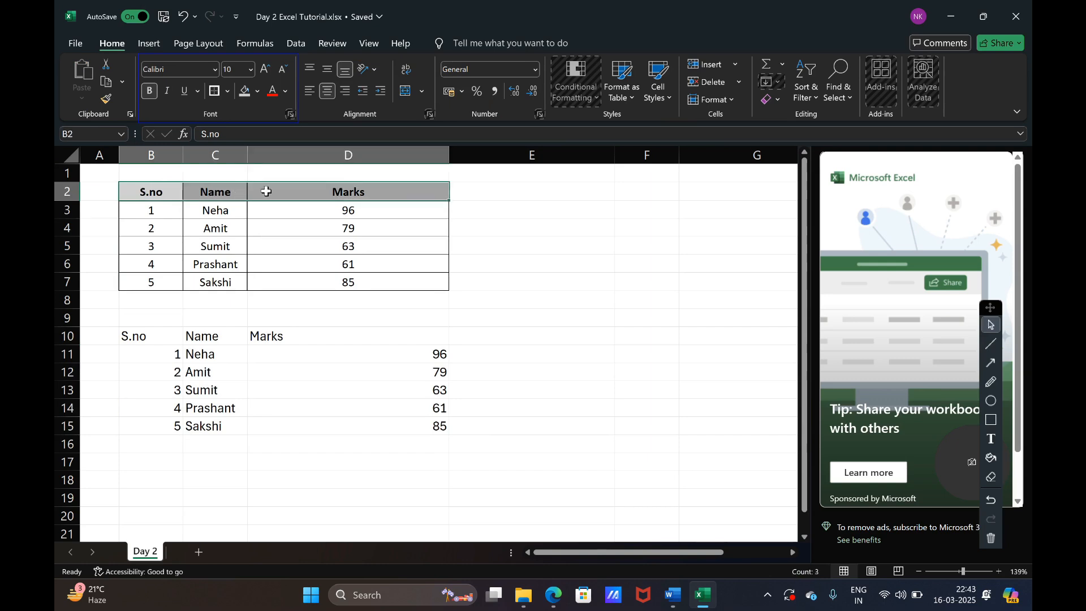
{"action": "left_click", "coordinate": [106, 101]}
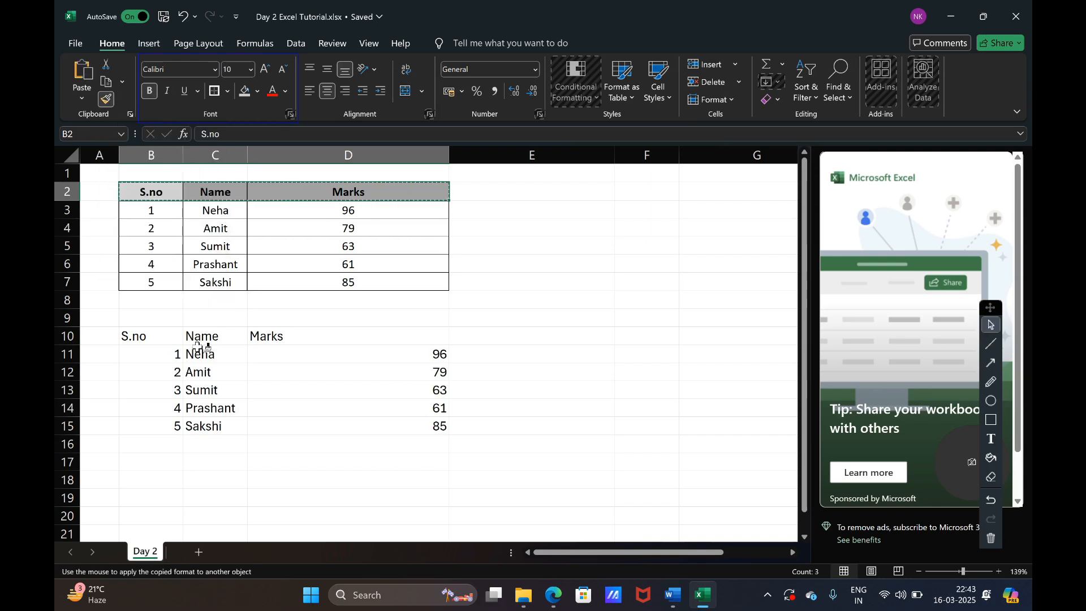
{"action": "left_click_drag", "start_coordinate": [136, 339], "coordinate": [303, 340]}
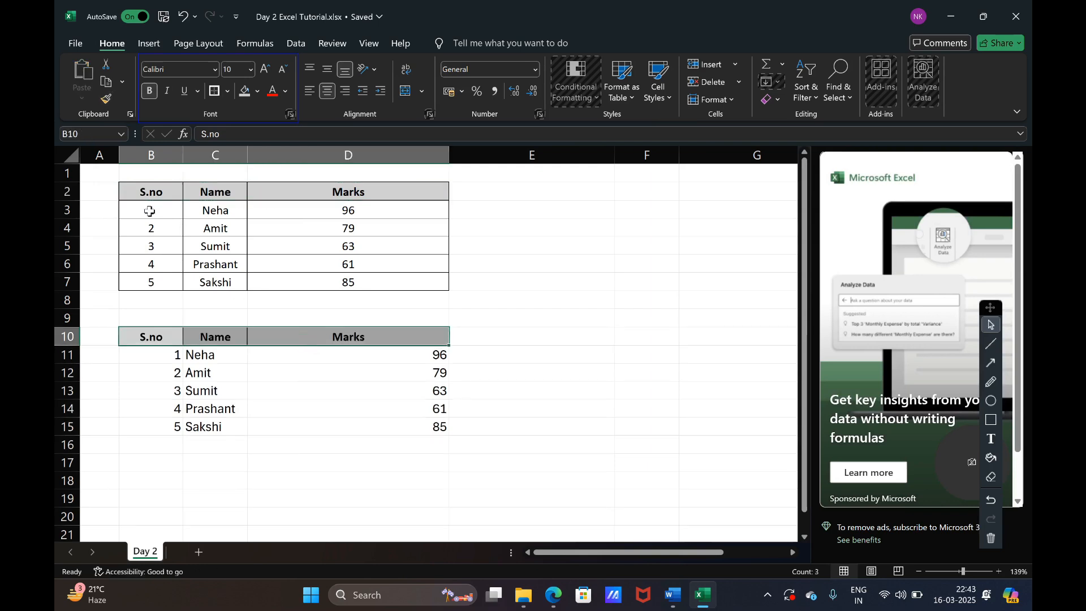
Apply the formatting of the full table B2:D7 to the second table B10:D15 with Format Painter.
{"action": "left_click_drag", "start_coordinate": [130, 189], "coordinate": [336, 278]}
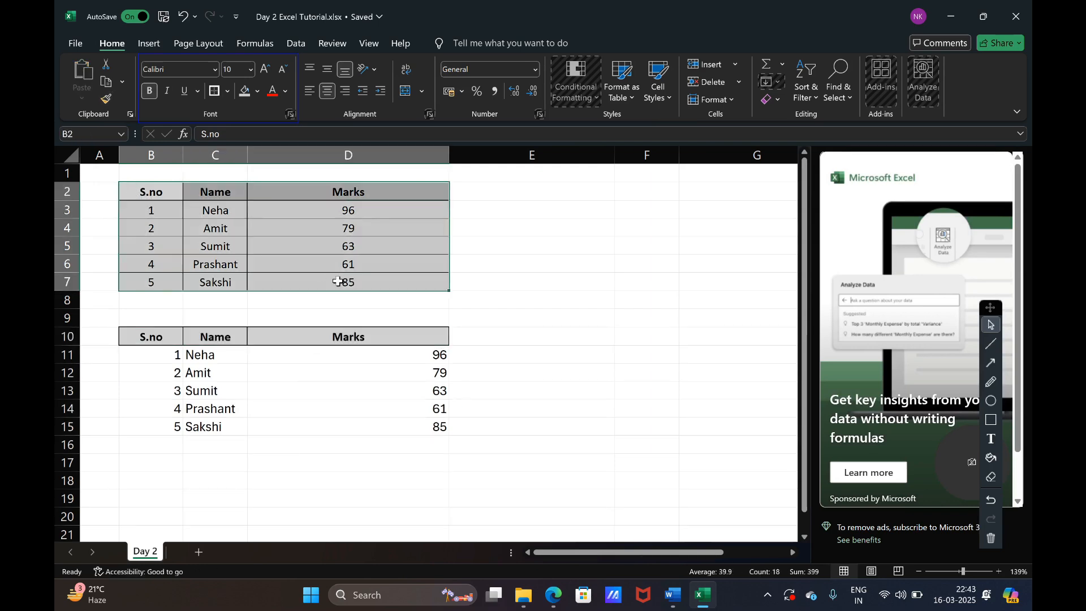
{"action": "left_click", "coordinate": [104, 99]}
{"action": "left_click_drag", "start_coordinate": [161, 338], "coordinate": [372, 432]}
{"action": "left_click", "coordinate": [492, 426]}
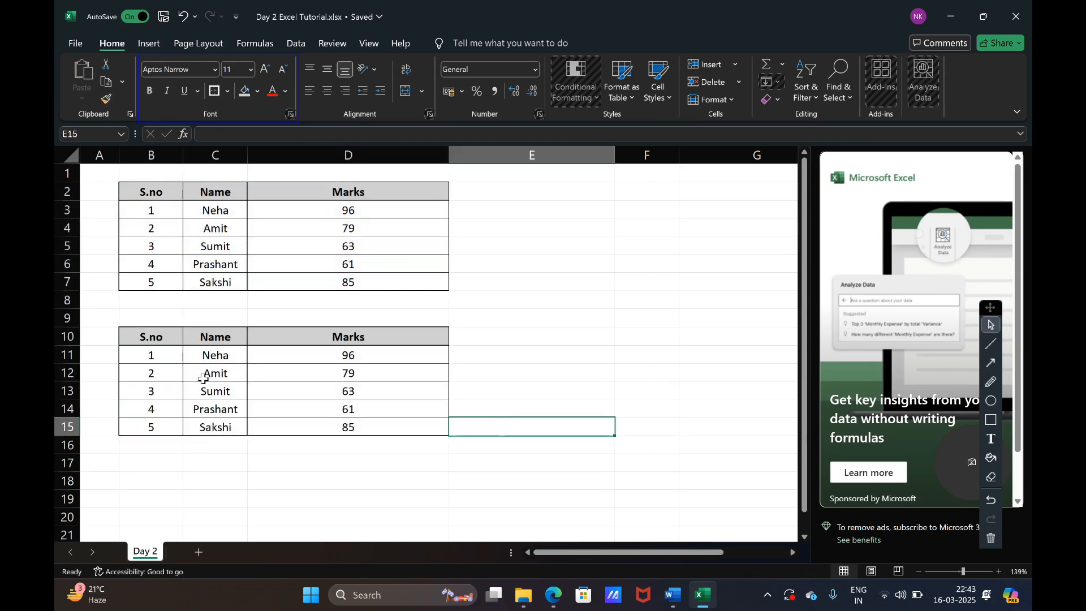